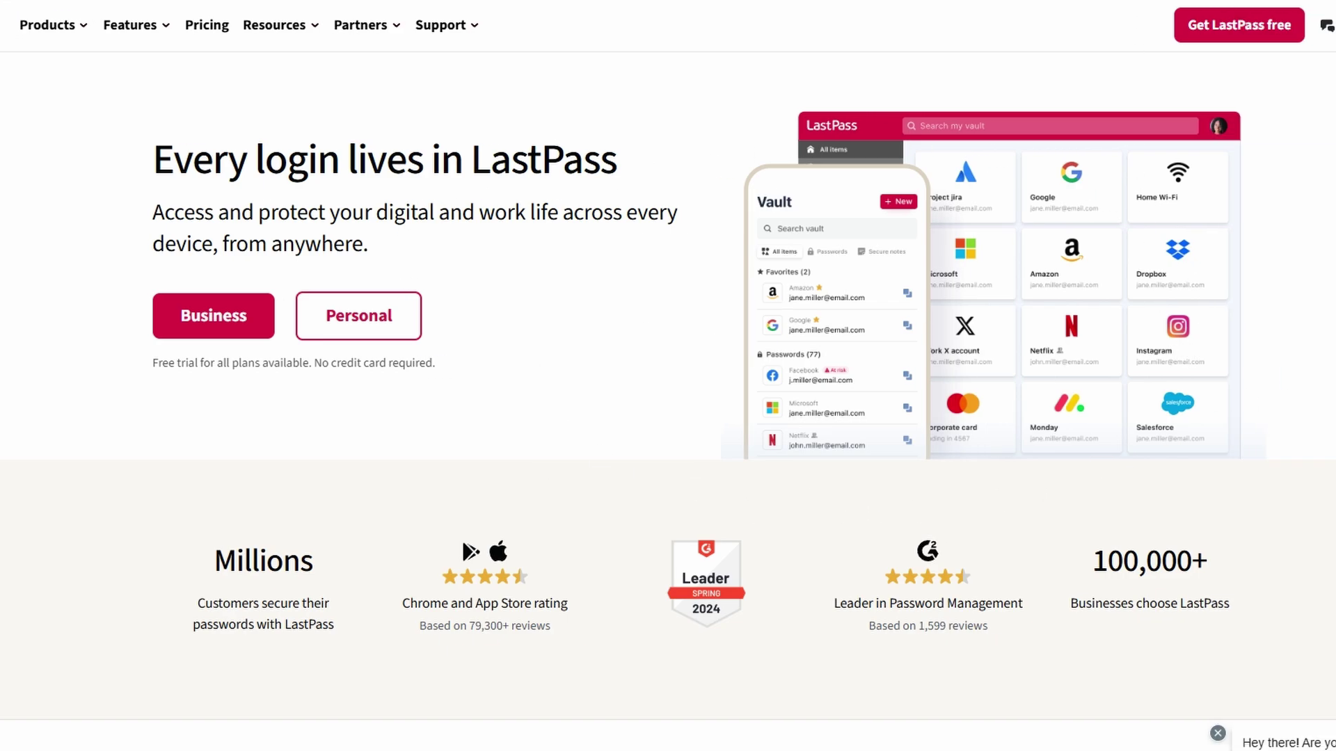
Scroll down past the features to the Premium, Families, Teams and Business pricing cards.
scroll(668, 411, "down", 1)
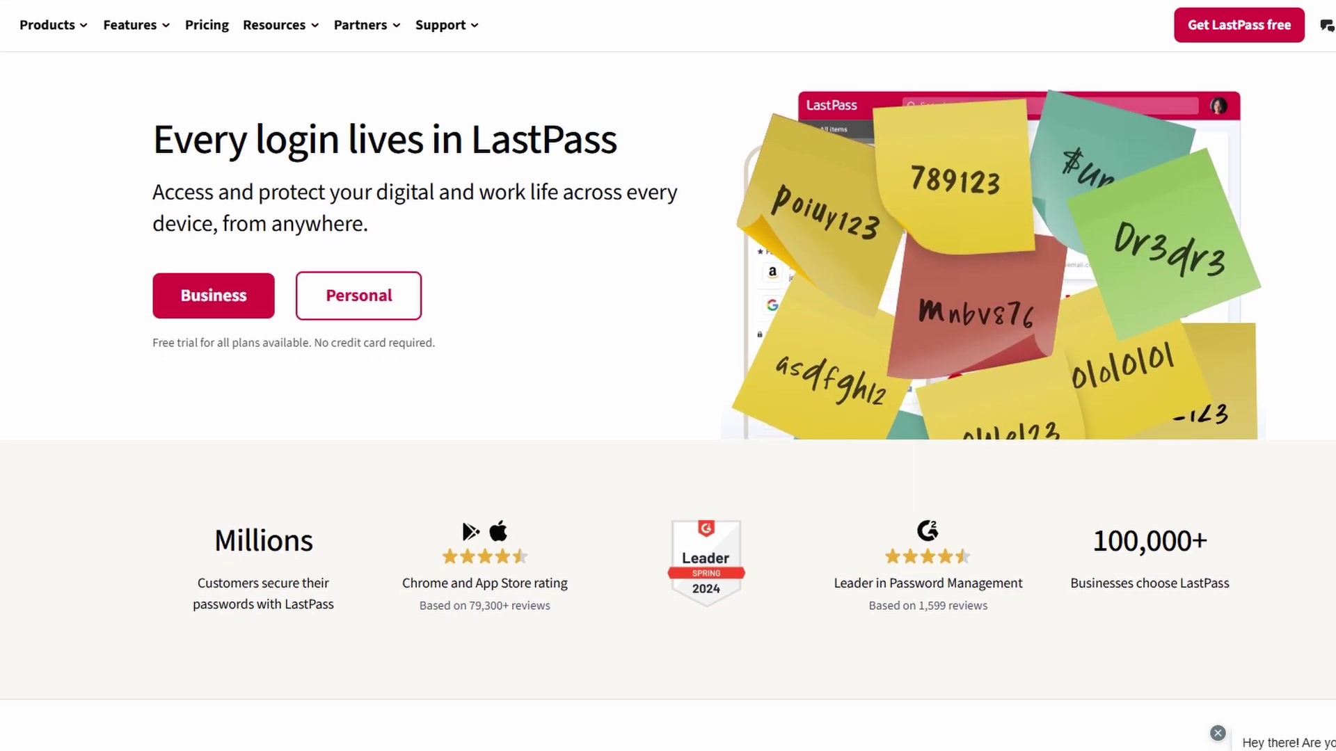
scroll(668, 411, "down", 2)
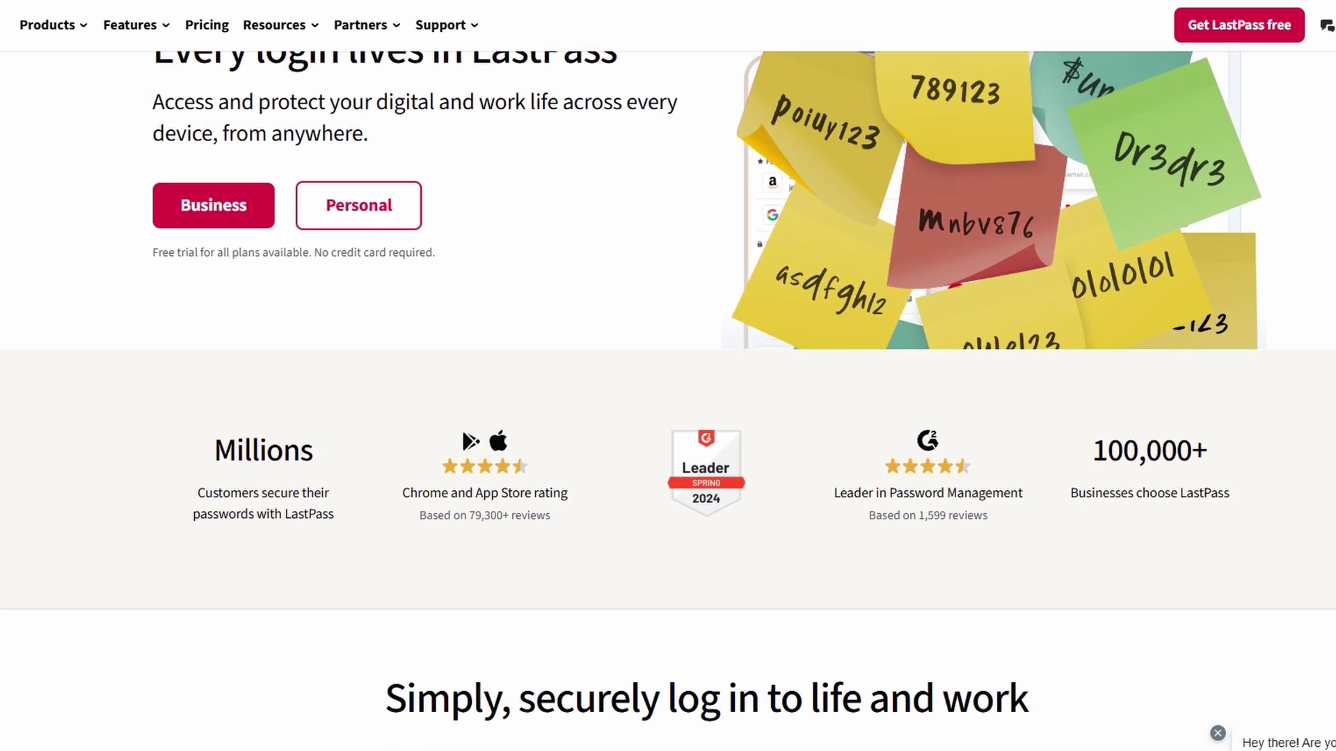
scroll(668, 410, "down", 2)
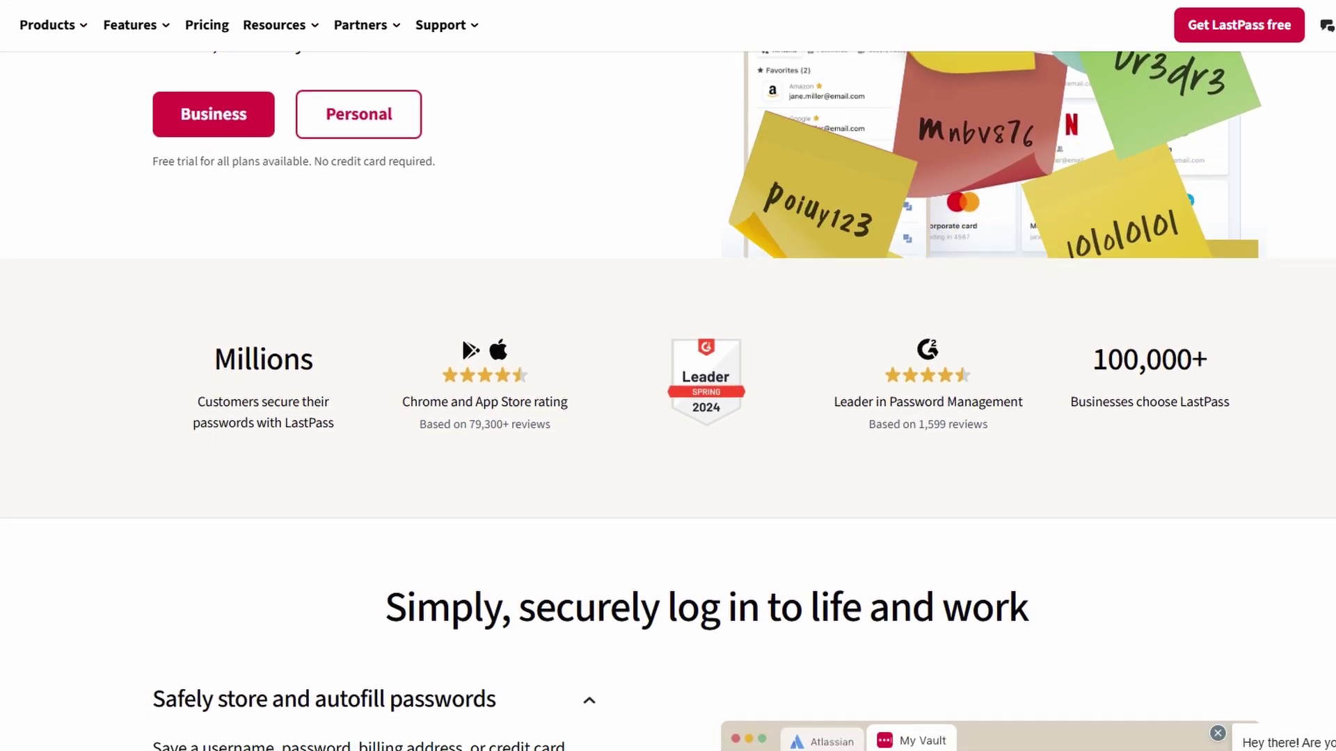
scroll(668, 411, "down", 2)
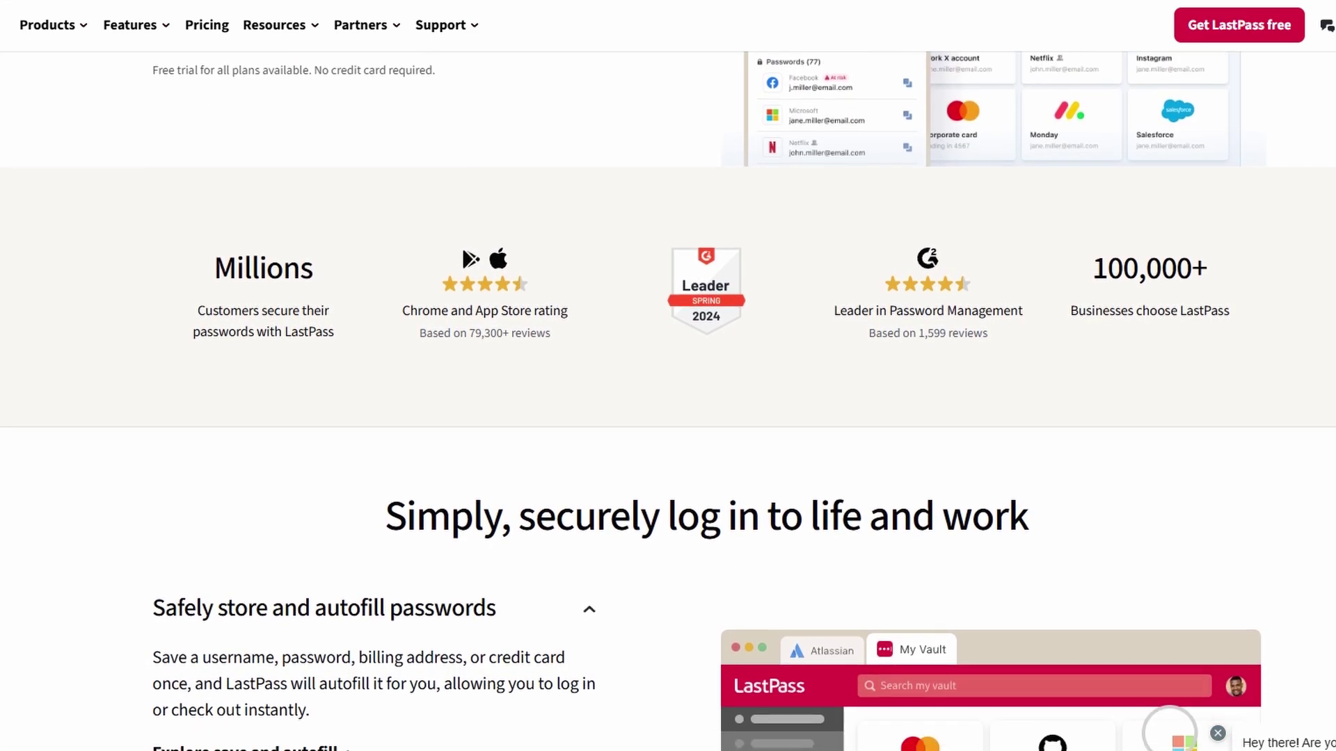
scroll(668, 410, "down", 2)
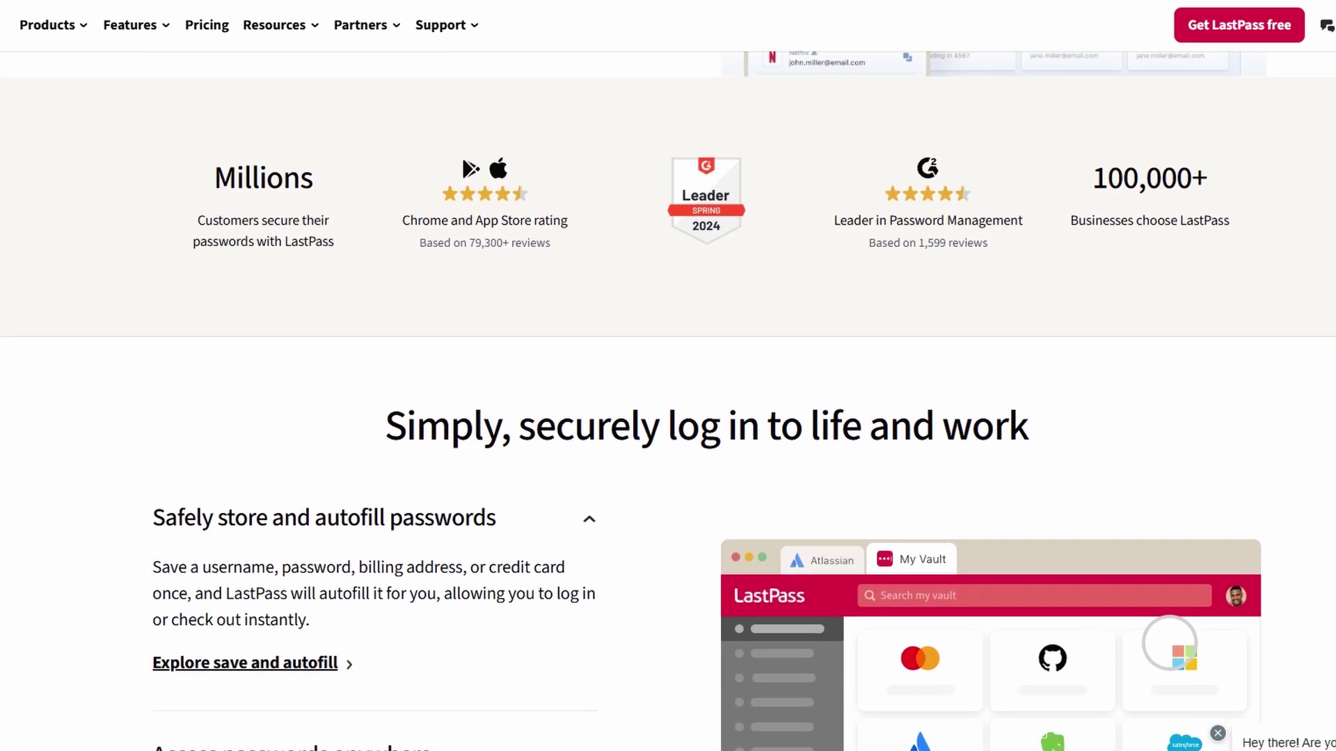
scroll(668, 410, "down", 2)
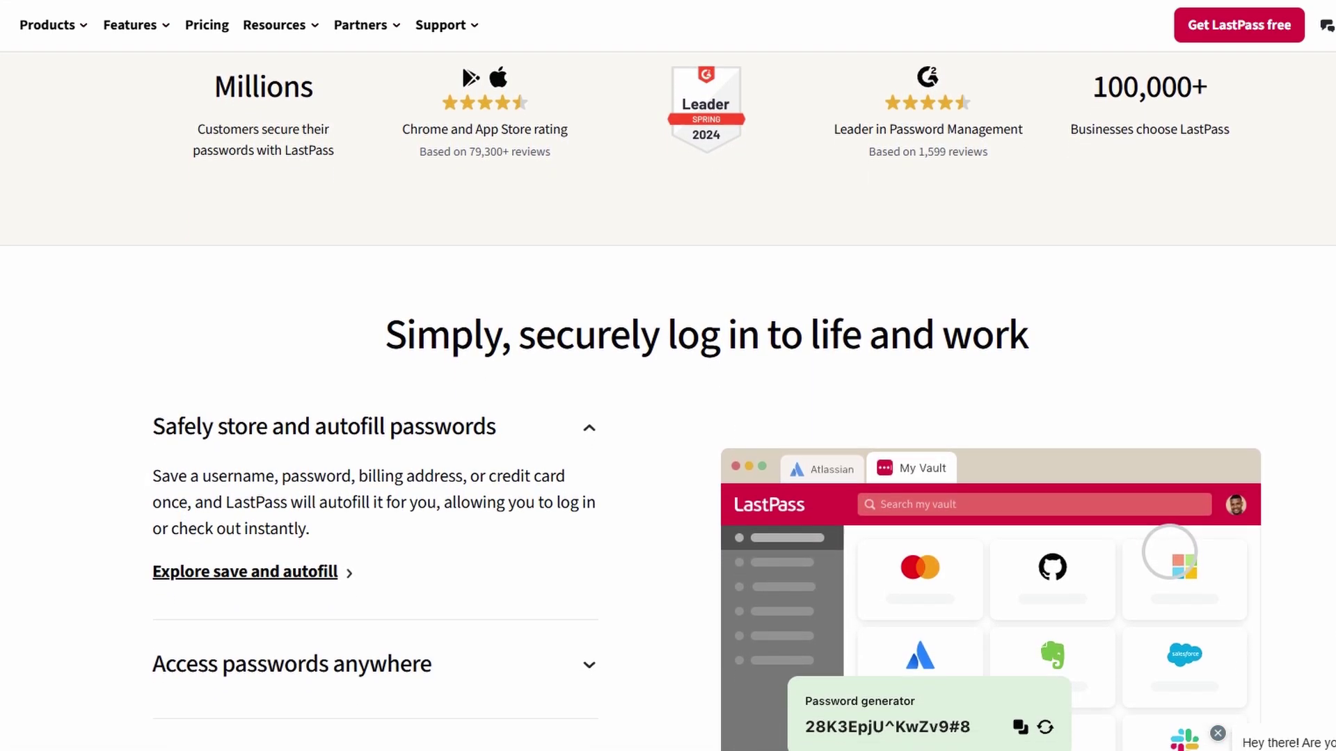
scroll(668, 410, "down", 2)
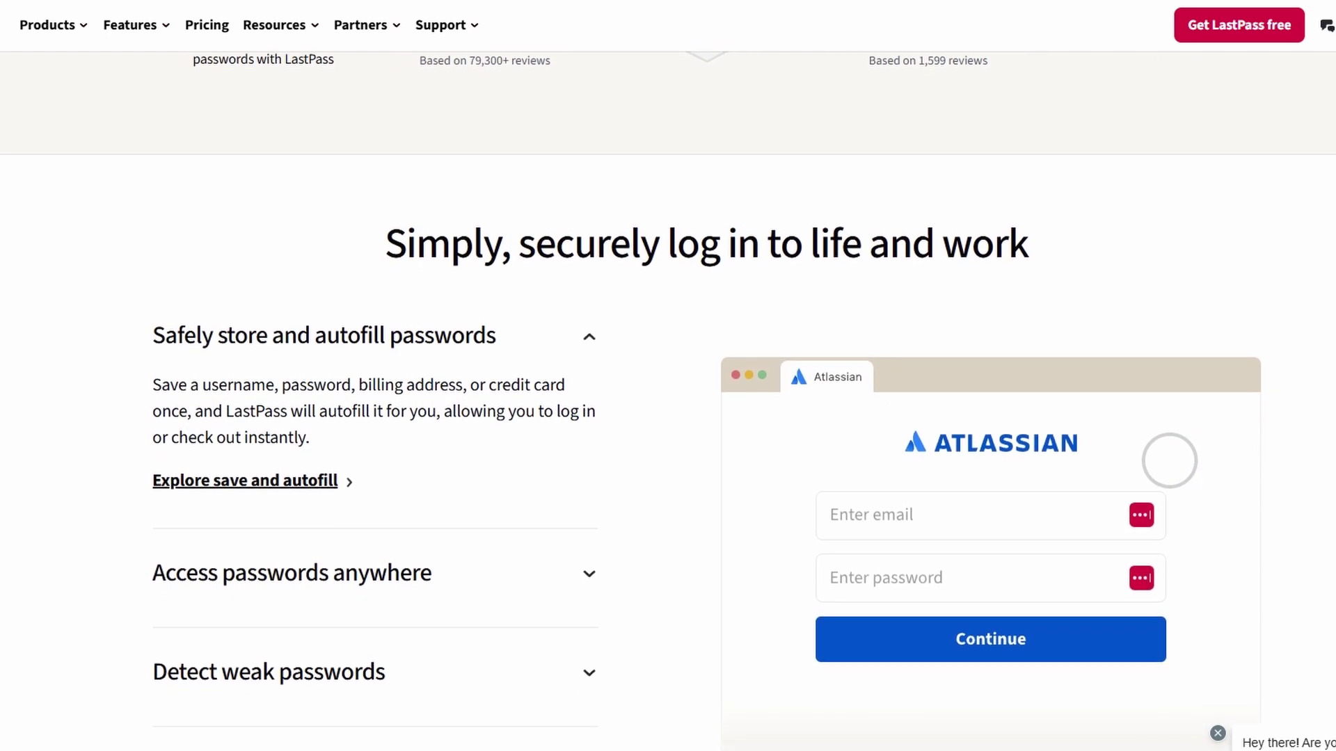
scroll(668, 410, "down", 2)
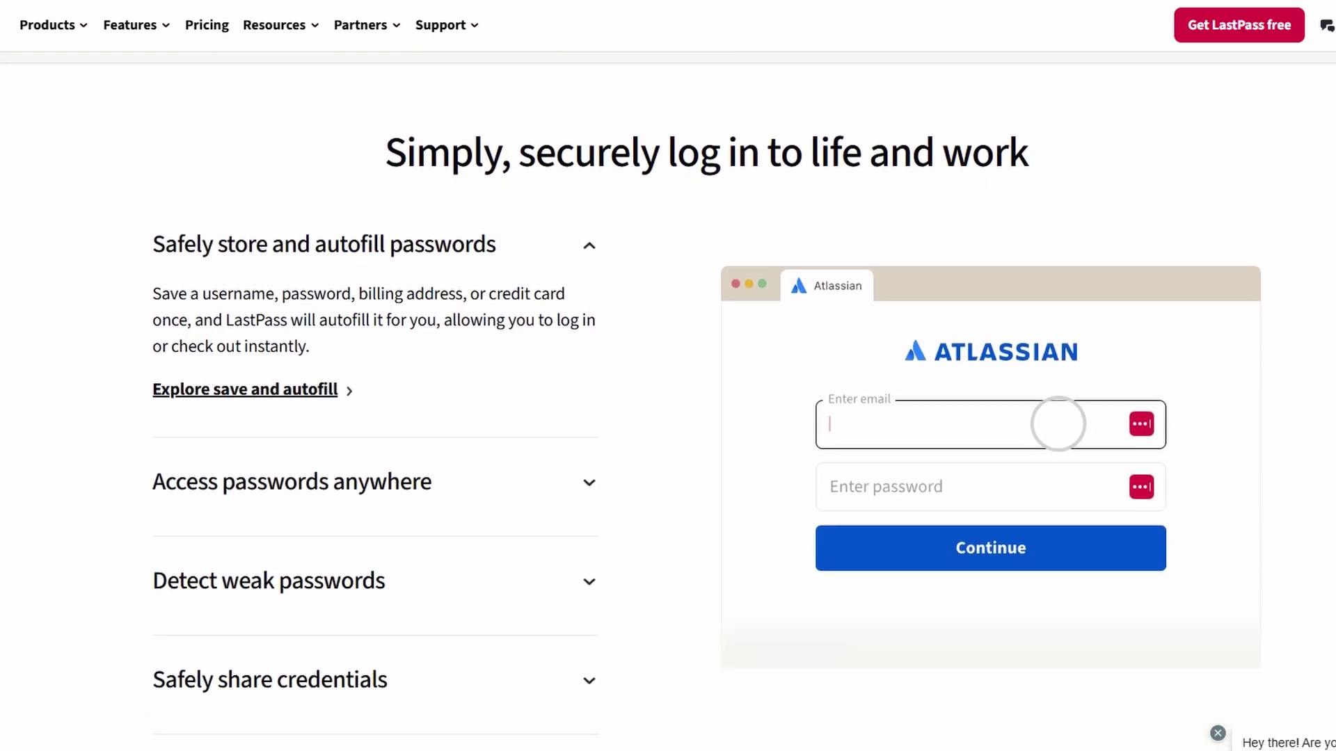
scroll(668, 410, "down", 2)
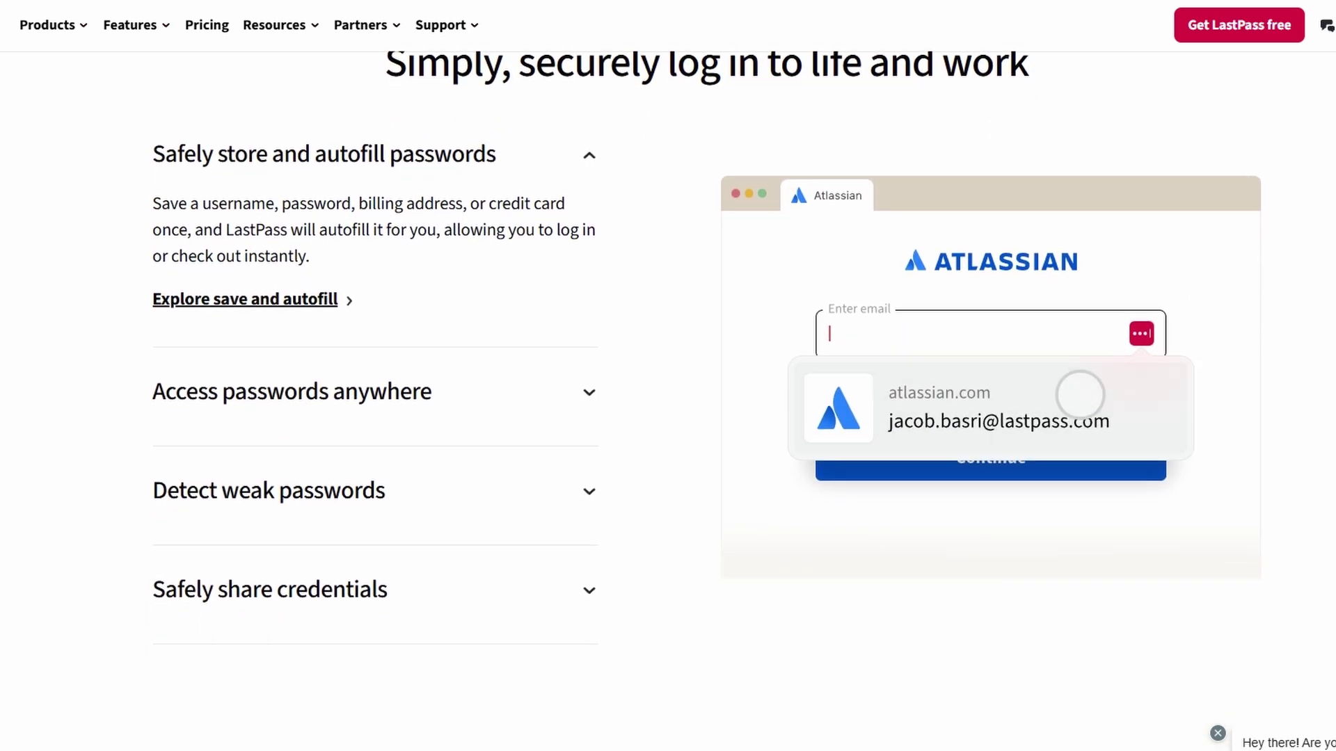
scroll(668, 410, "down", 2)
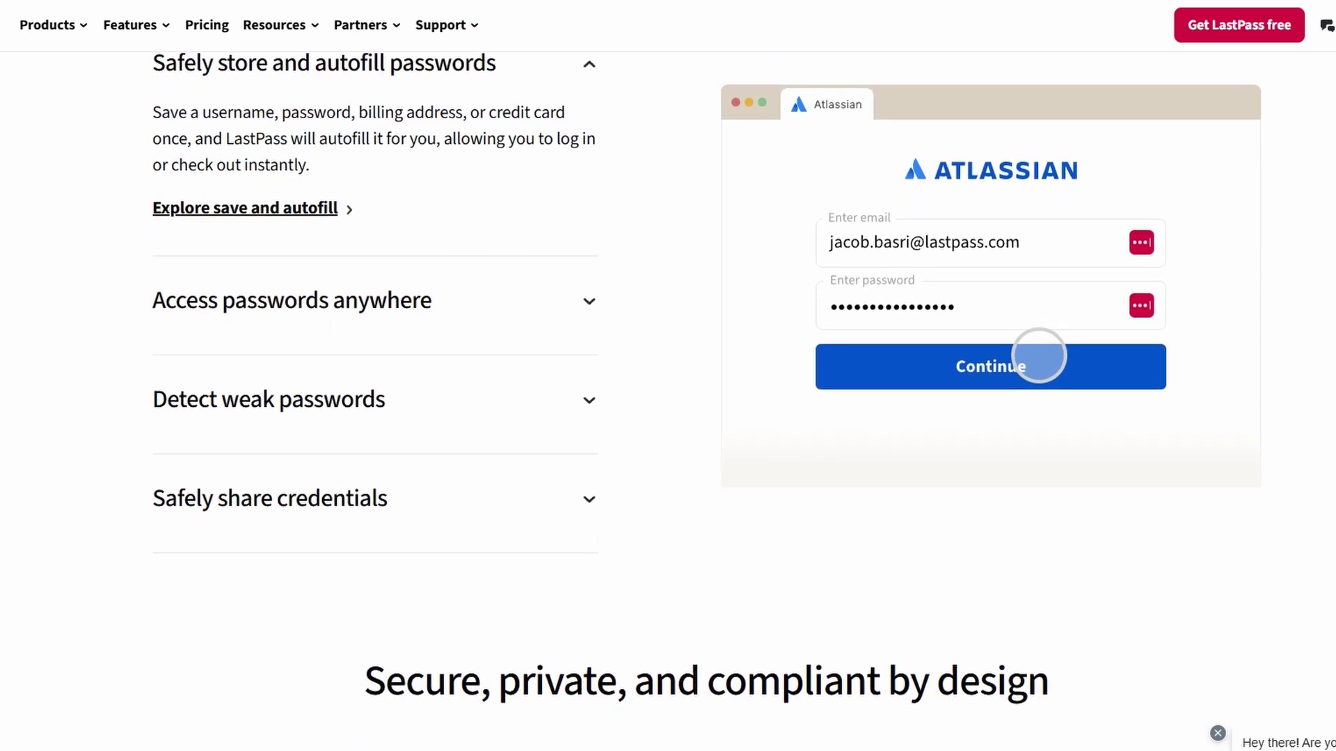
scroll(668, 410, "down", 2)
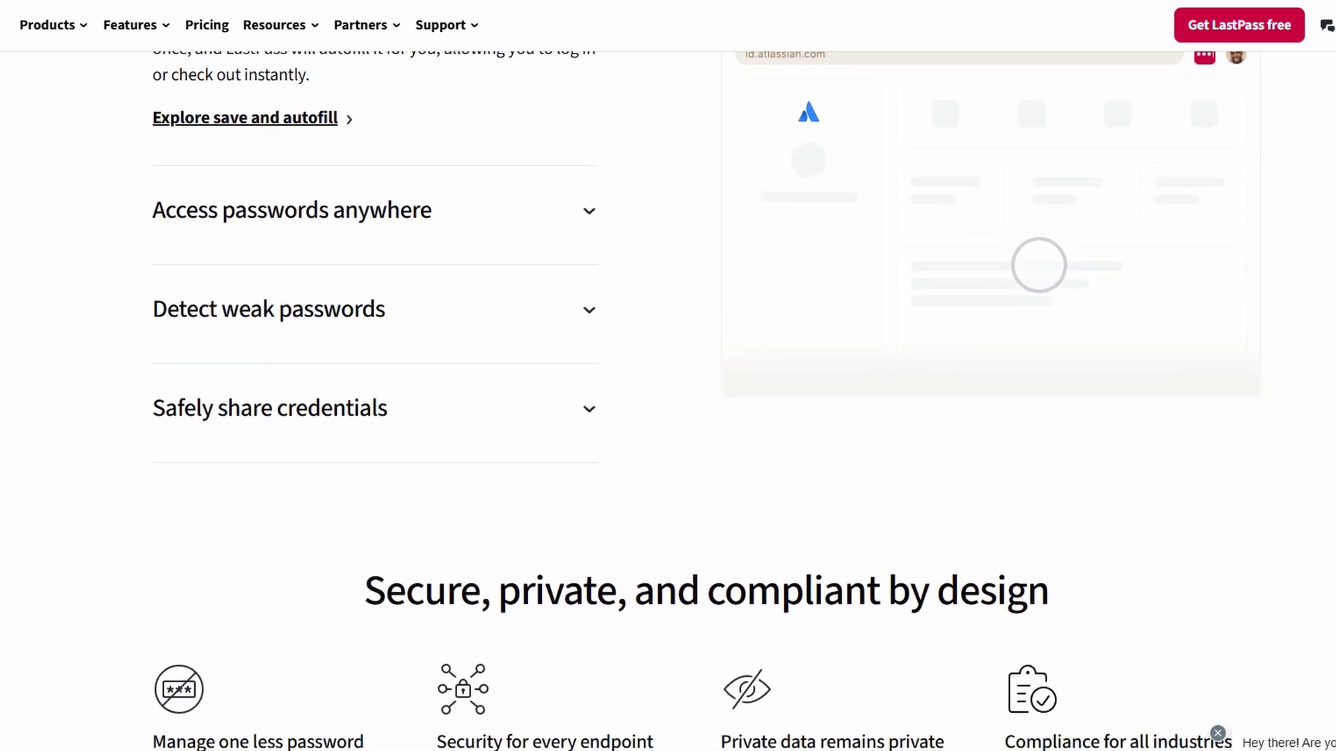
scroll(668, 410, "down", 2)
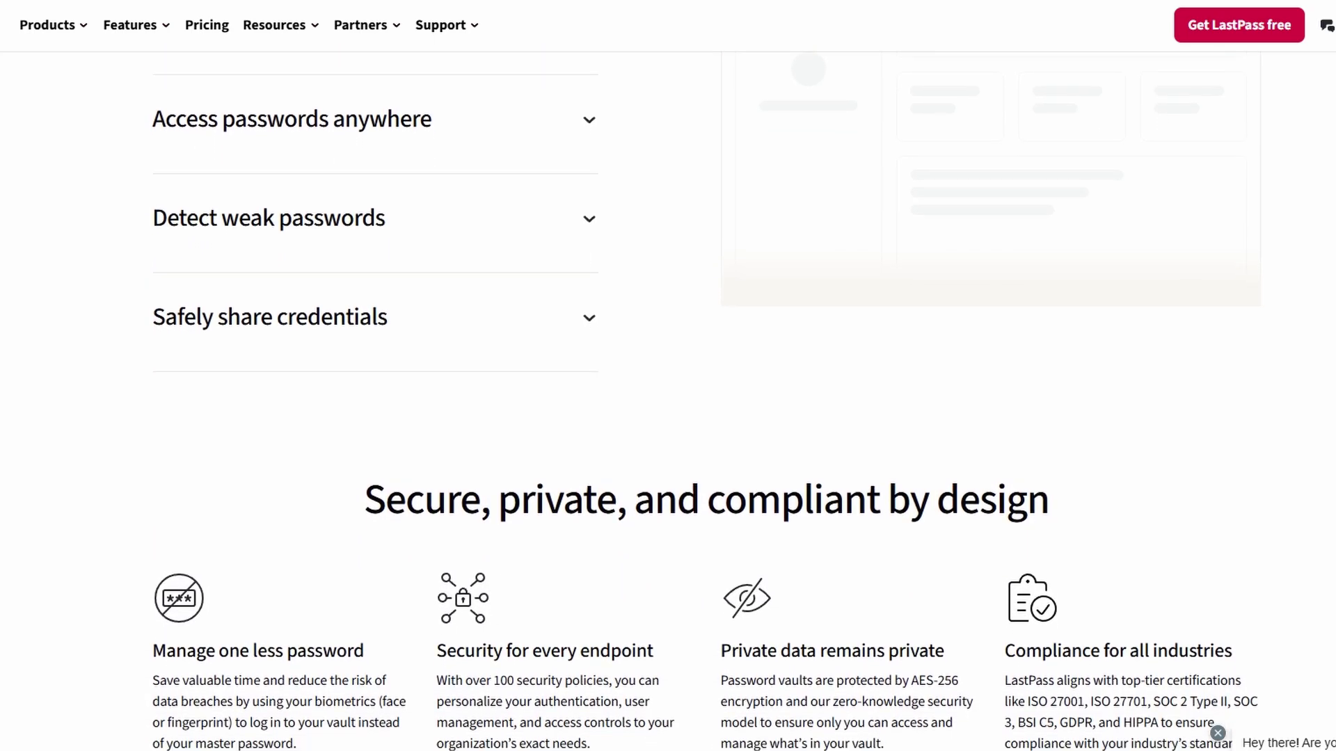
scroll(668, 410, "down", 2)
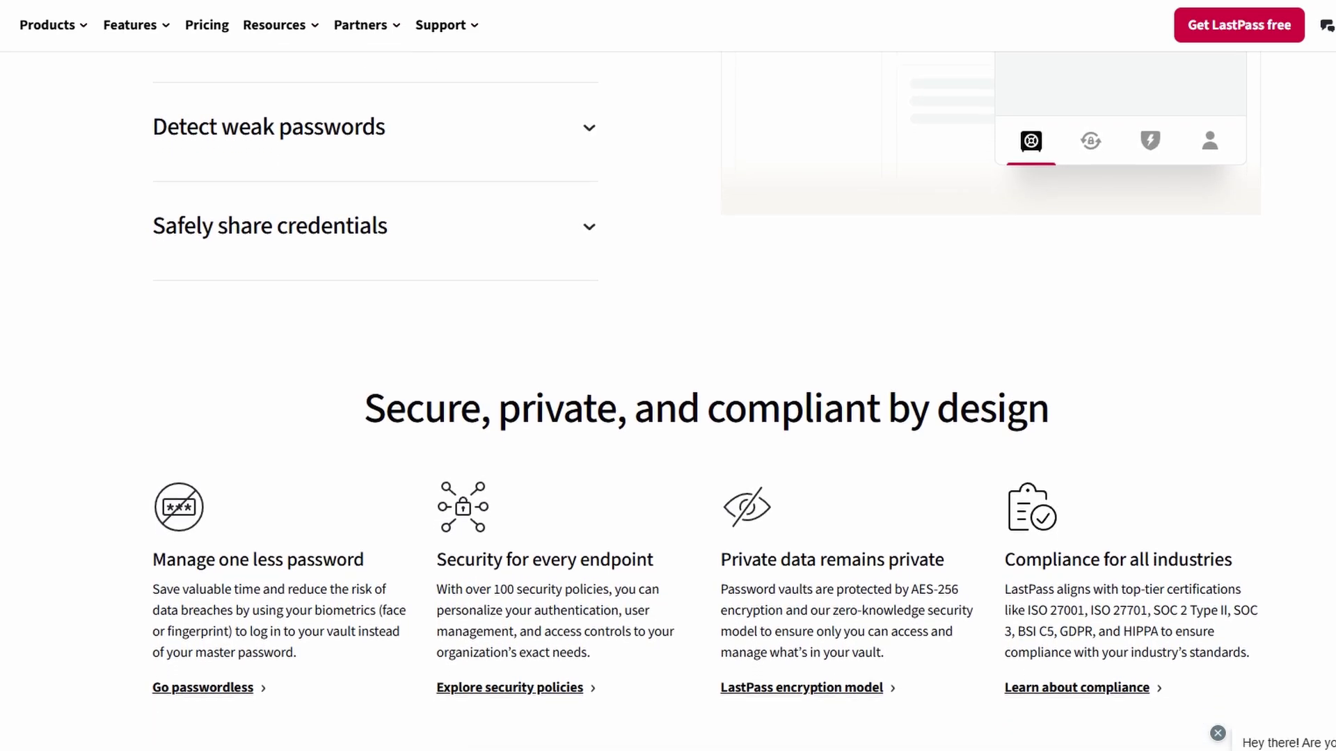
scroll(667, 411, "down", 2)
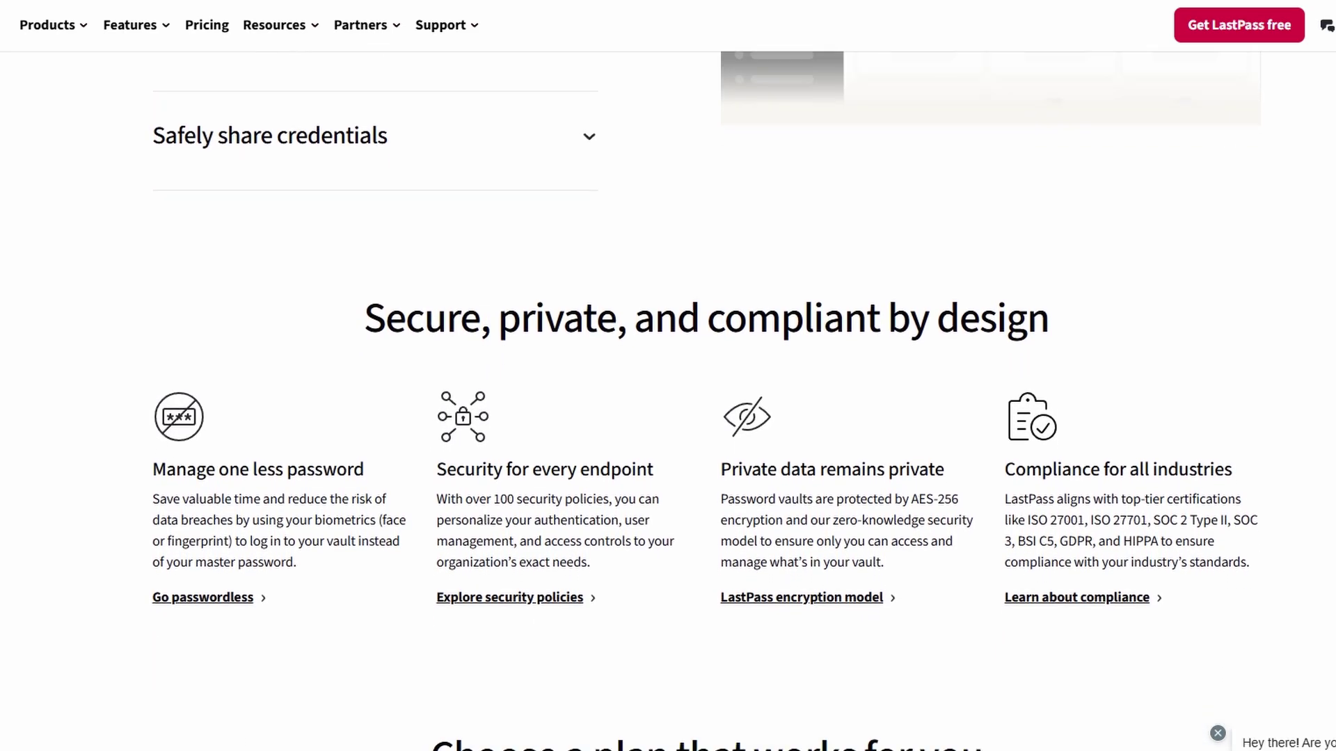
scroll(668, 410, "down", 2)
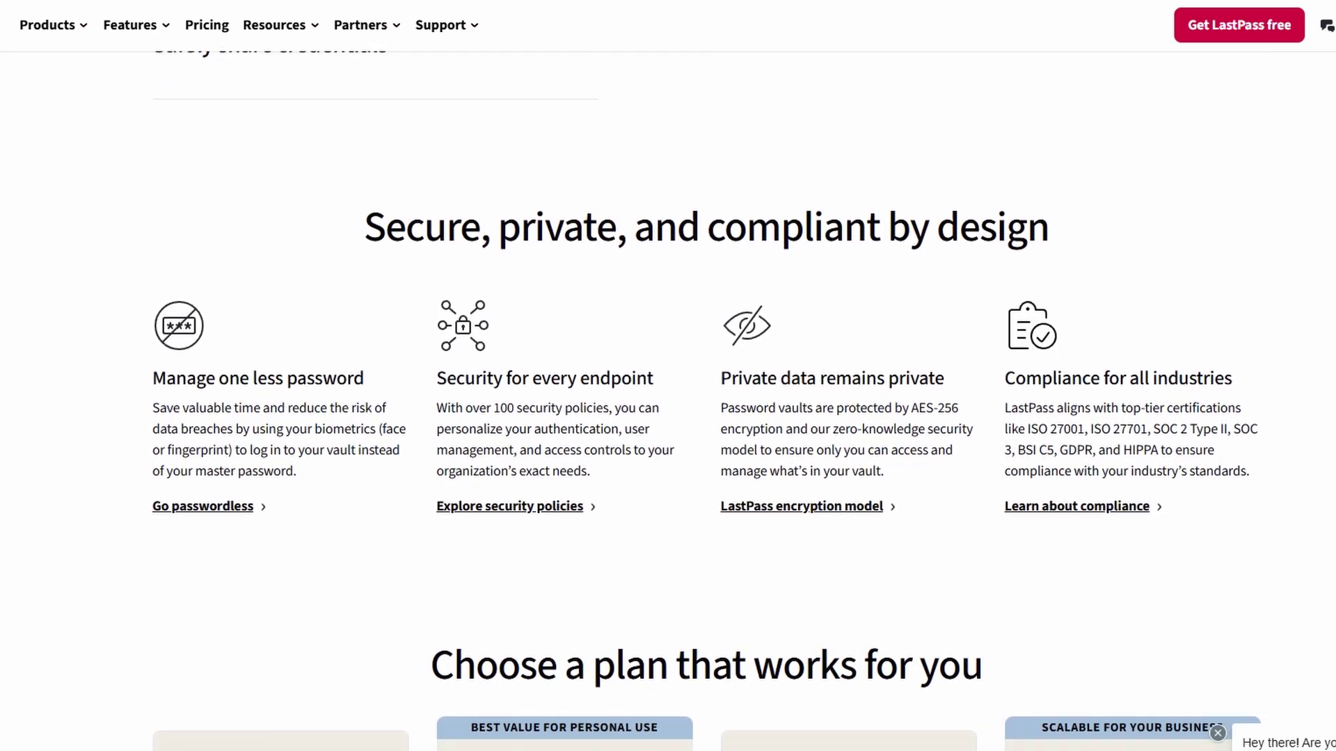
scroll(668, 411, "down", 2)
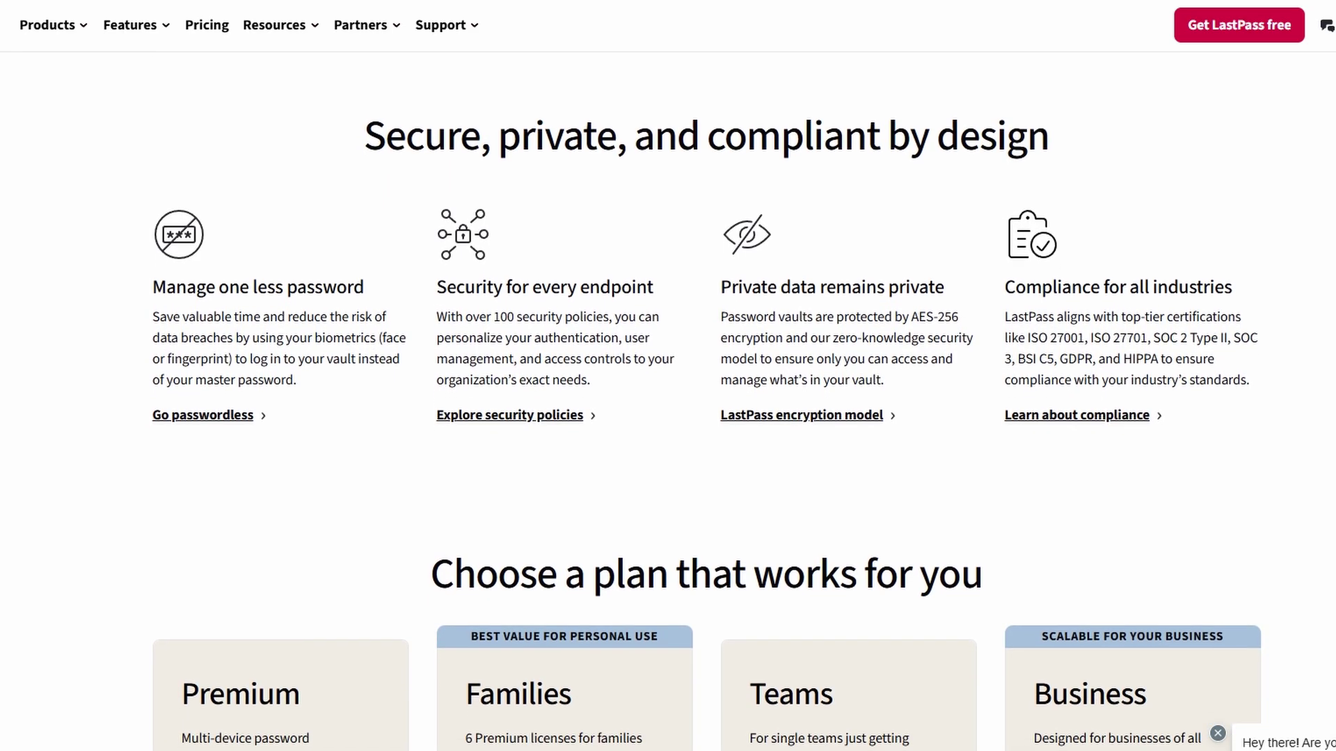
scroll(668, 410, "down", 2)
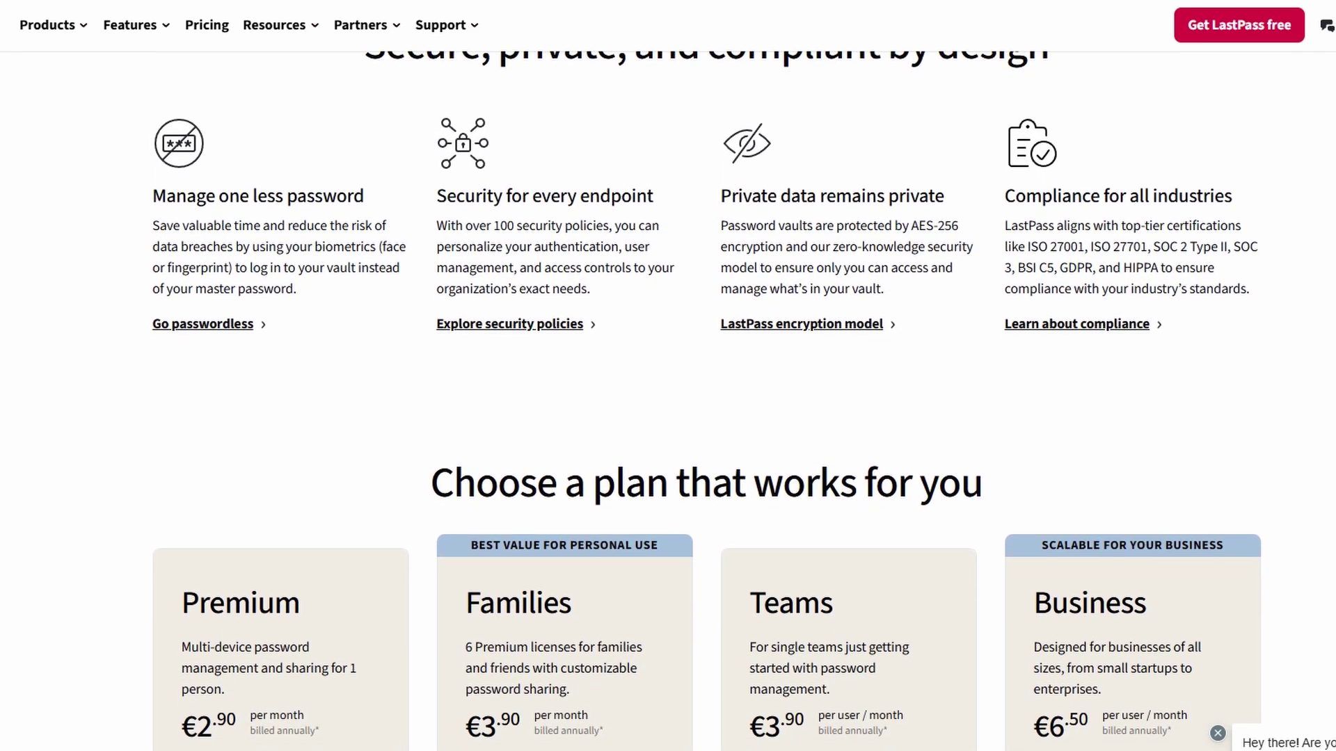
scroll(667, 410, "down", 2)
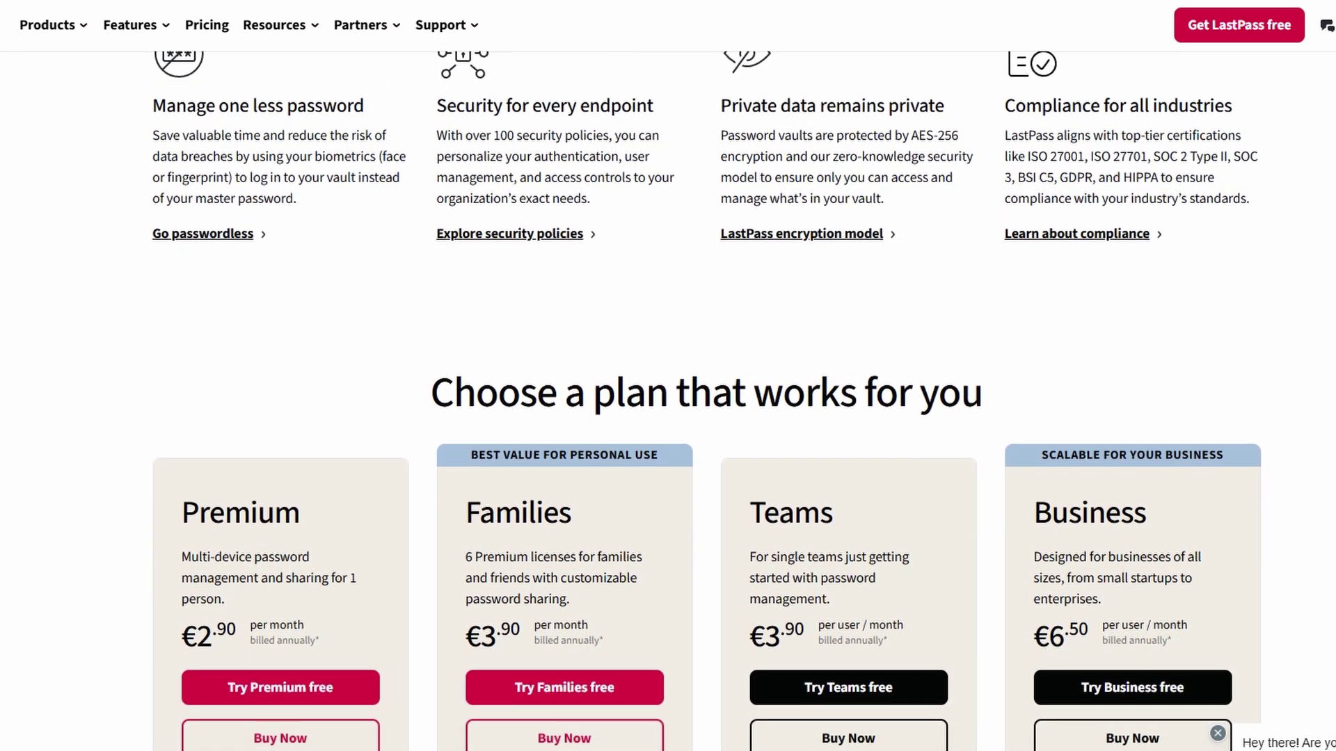
scroll(668, 410, "down", 2)
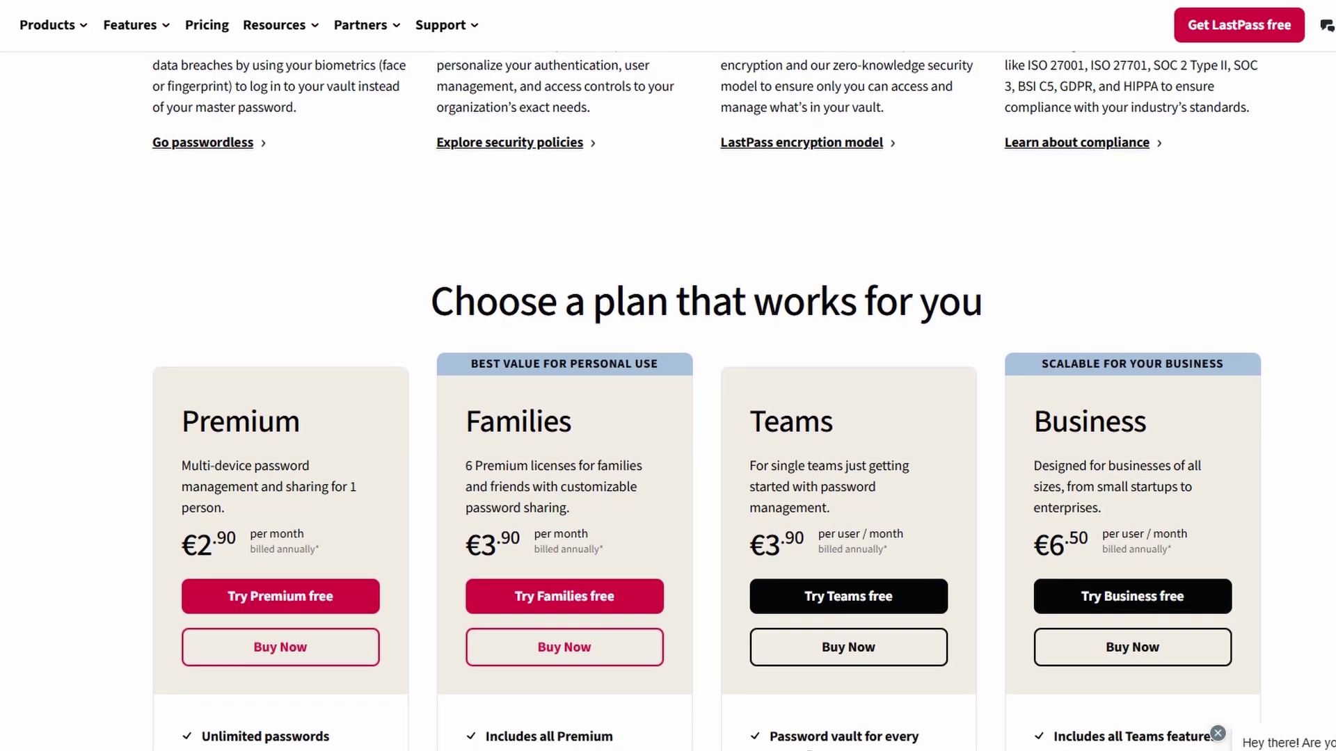
scroll(668, 410, "down", 2)
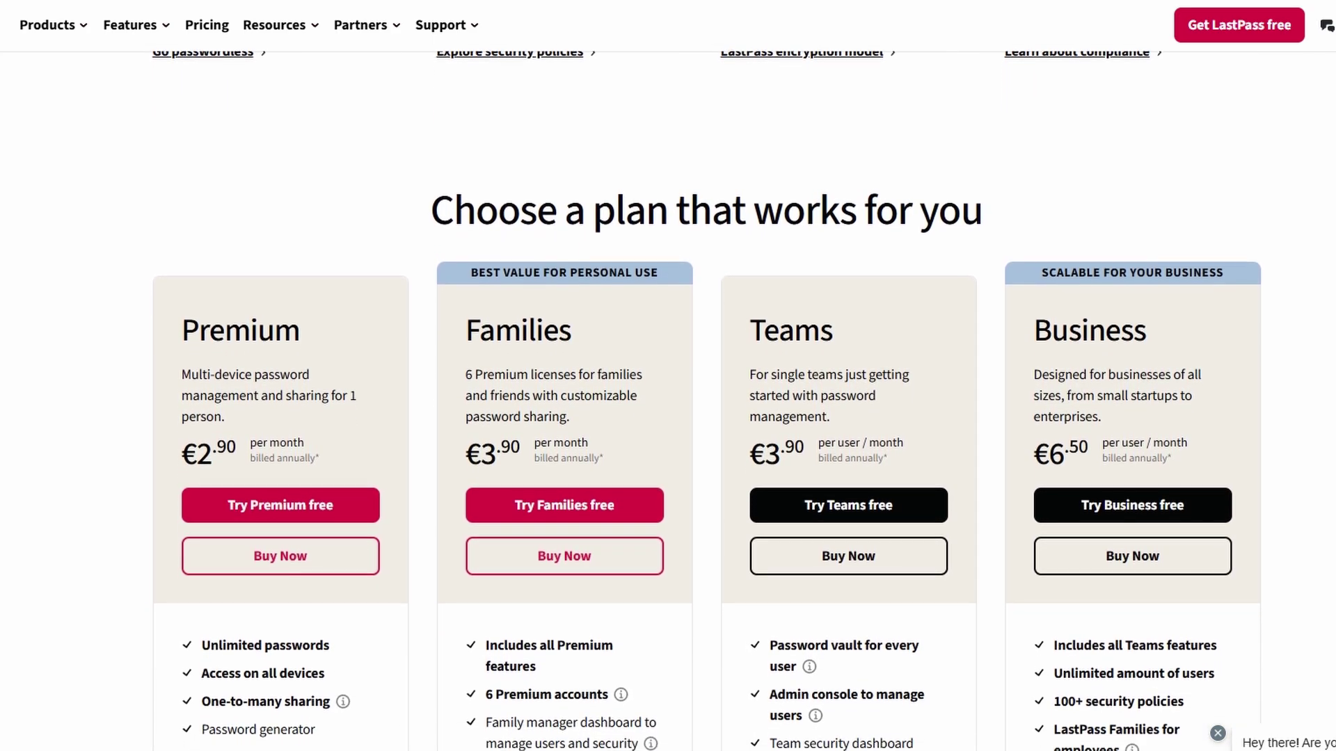
scroll(668, 411, "down", 2)
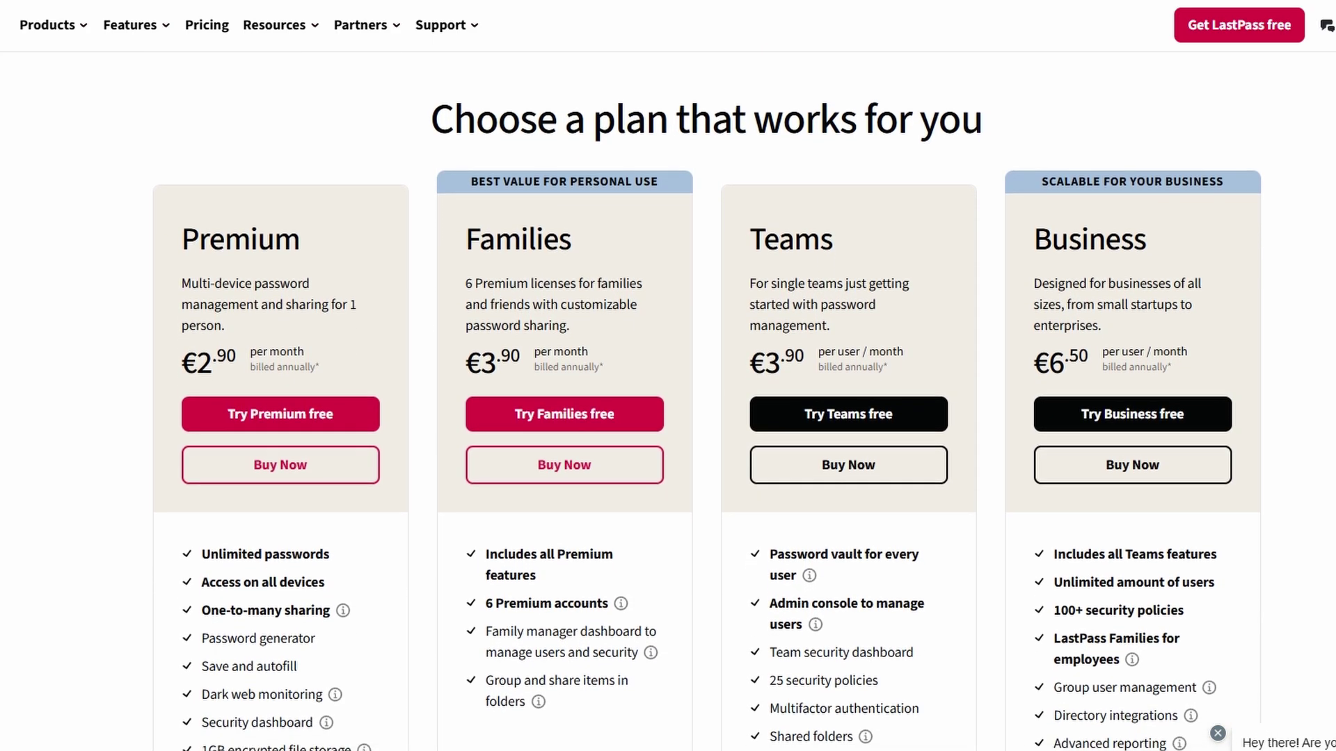
scroll(668, 410, "down", 2)
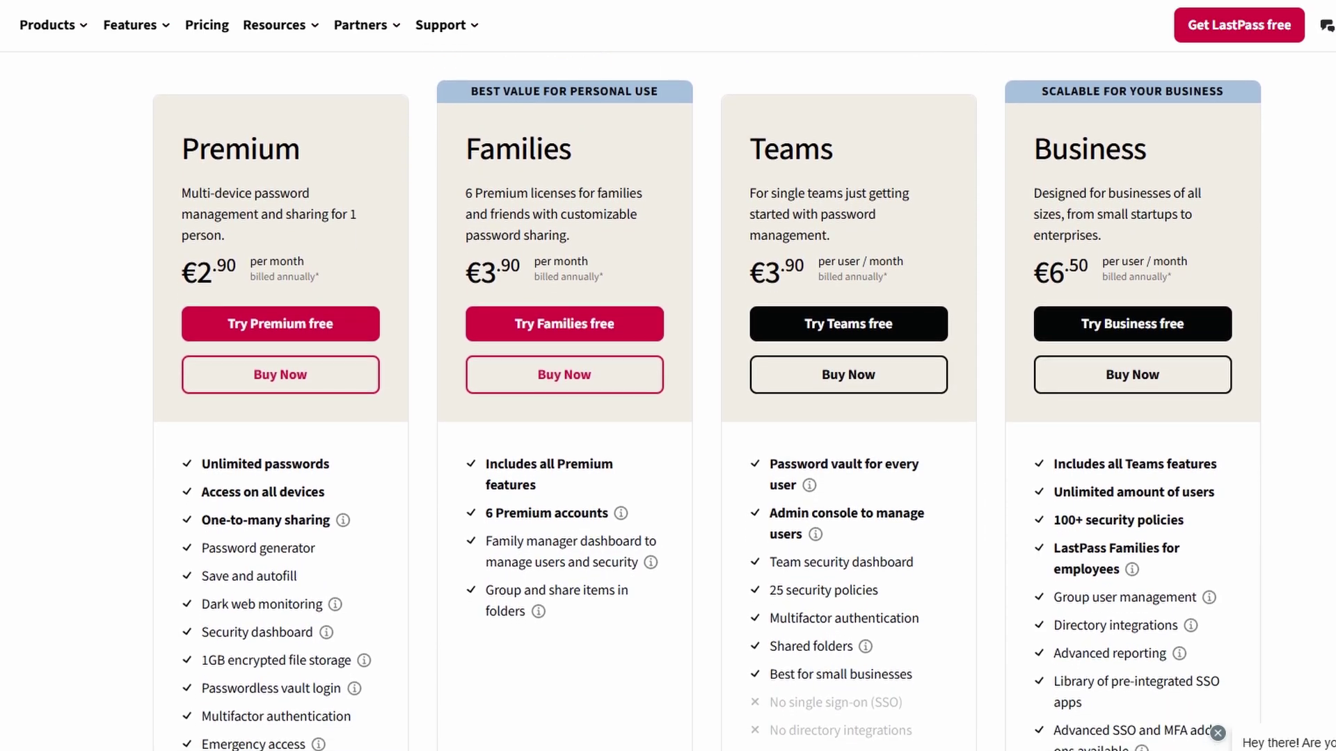
scroll(668, 410, "down", 1)
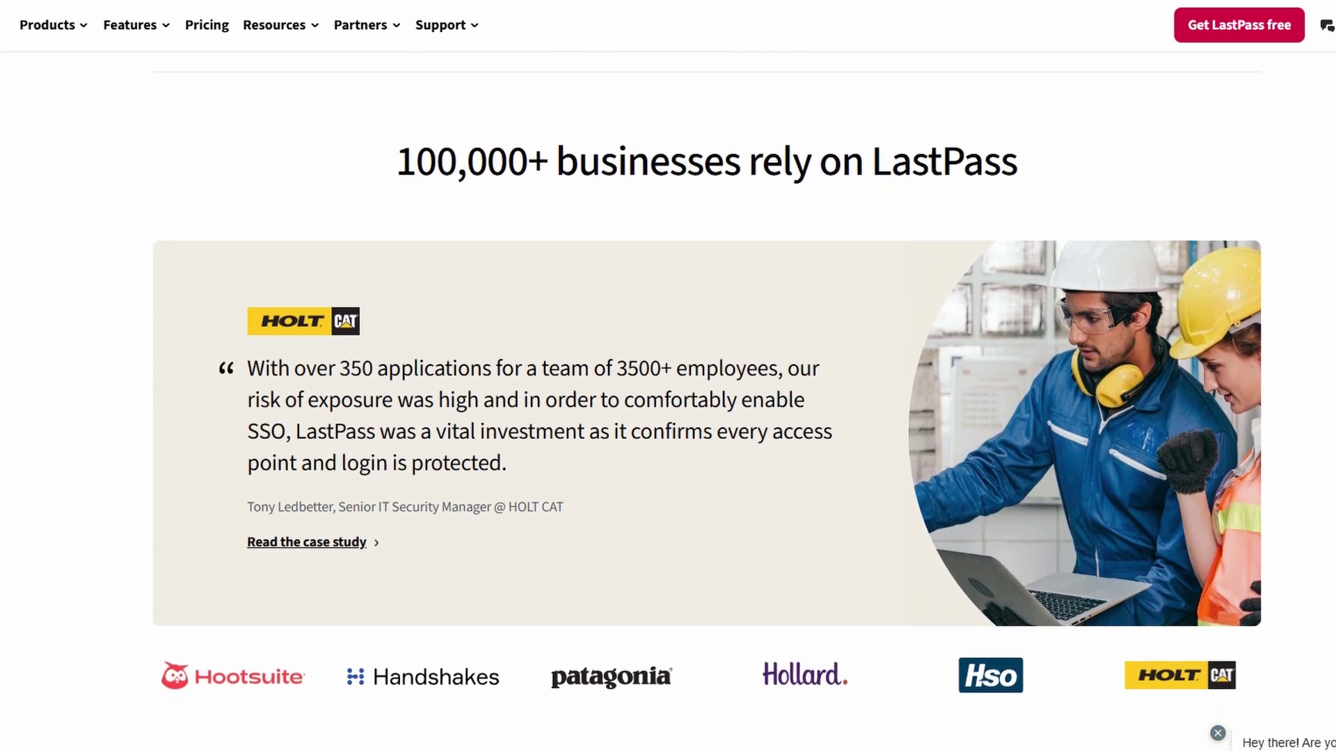
Scroll past the HOLT CAT testimonial and What's new cards to the FAQ list.
scroll(668, 376, "down", 2)
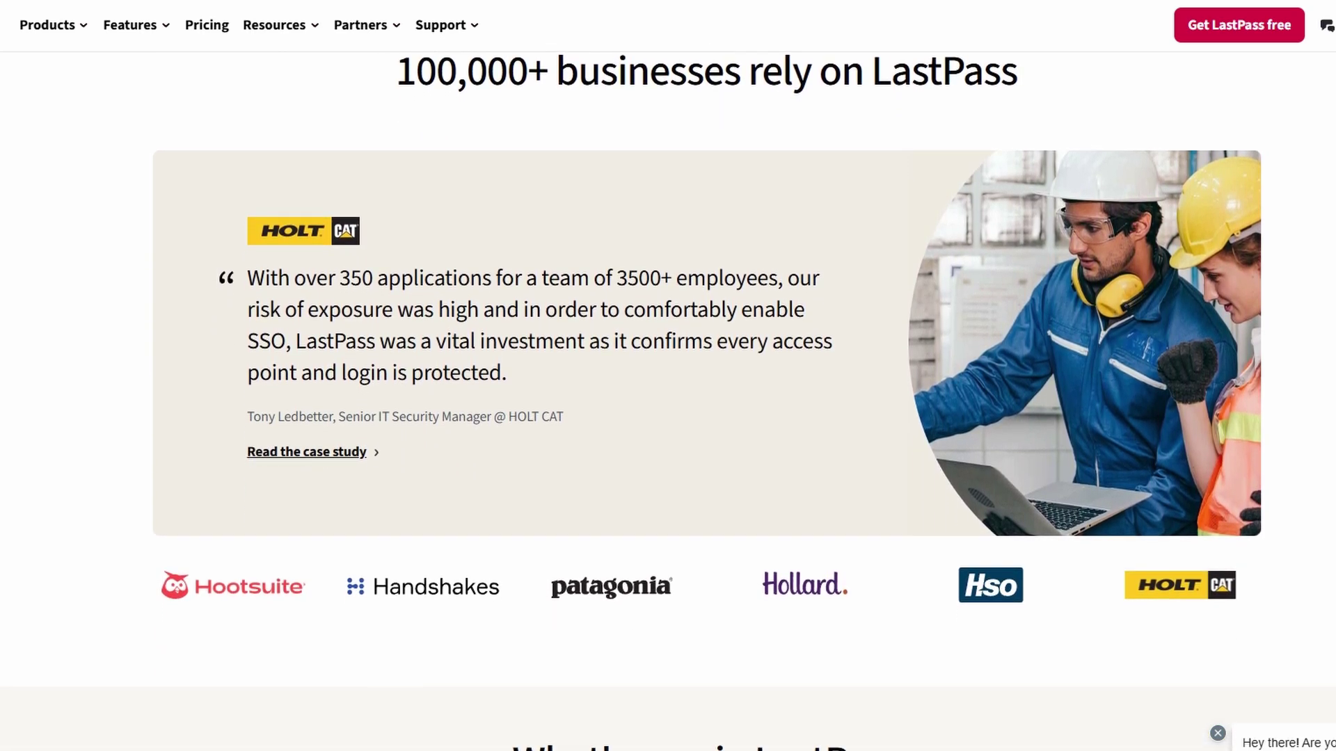
scroll(668, 376, "down", 1)
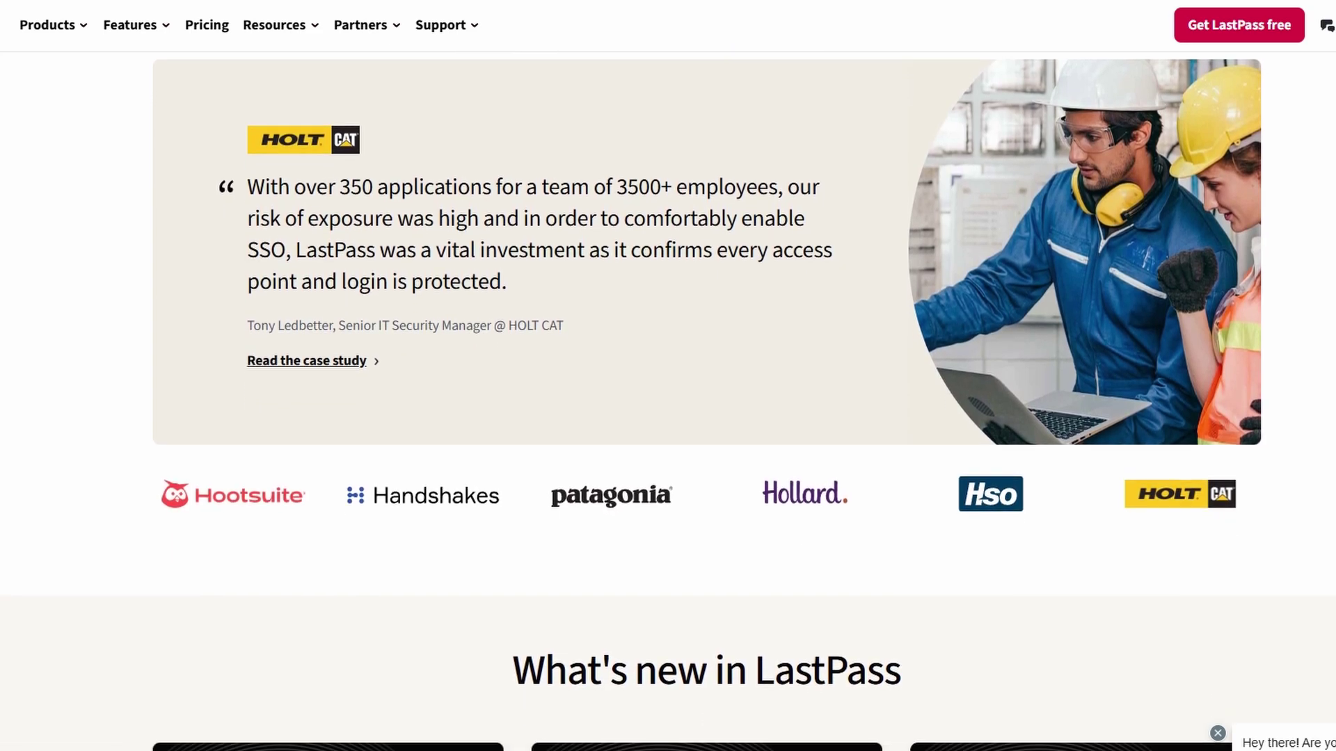
scroll(668, 376, "down", 2)
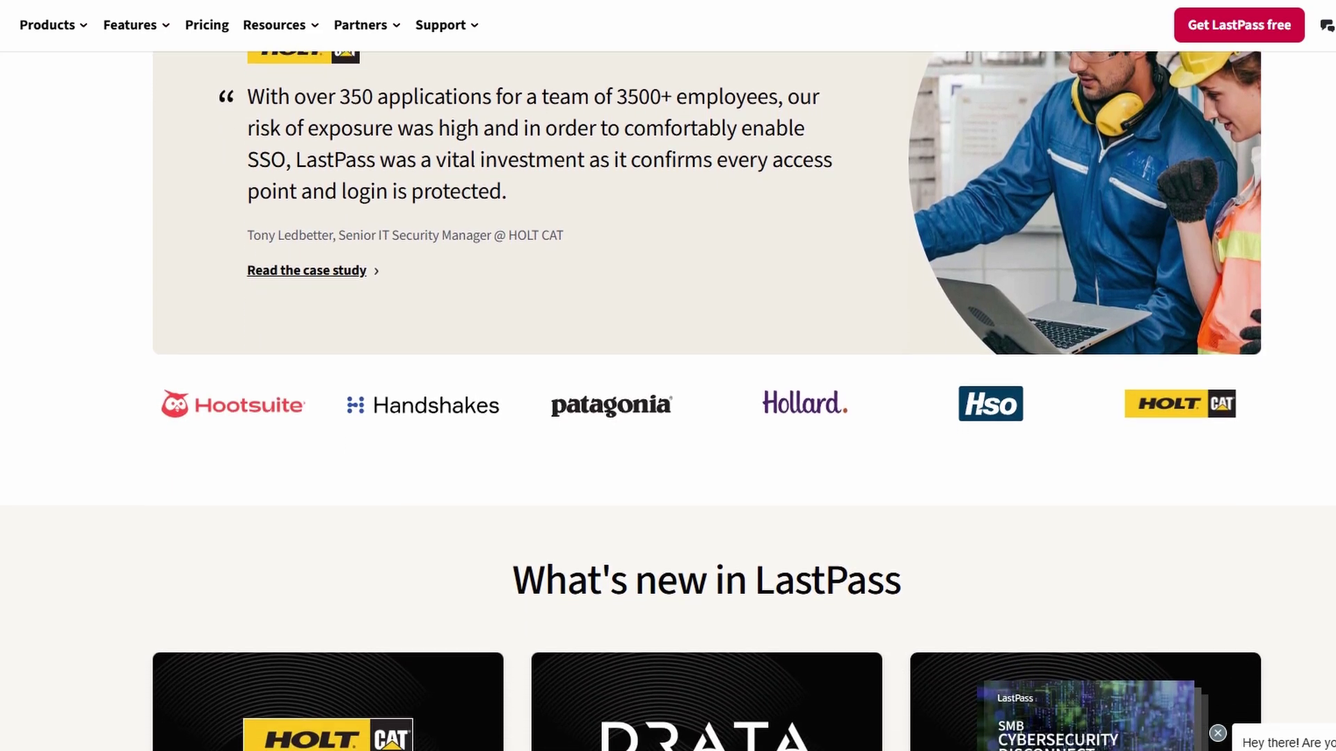
scroll(668, 376, "down", 2)
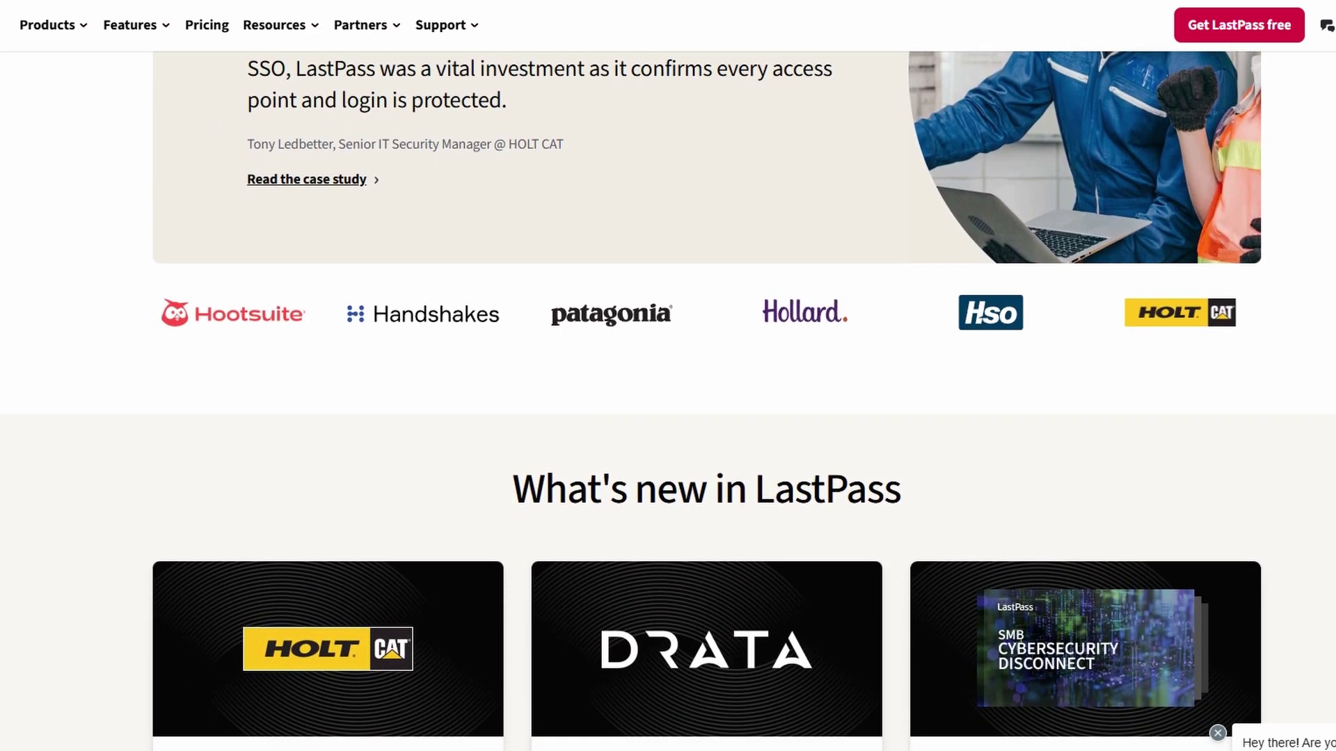
scroll(668, 376, "down", 2)
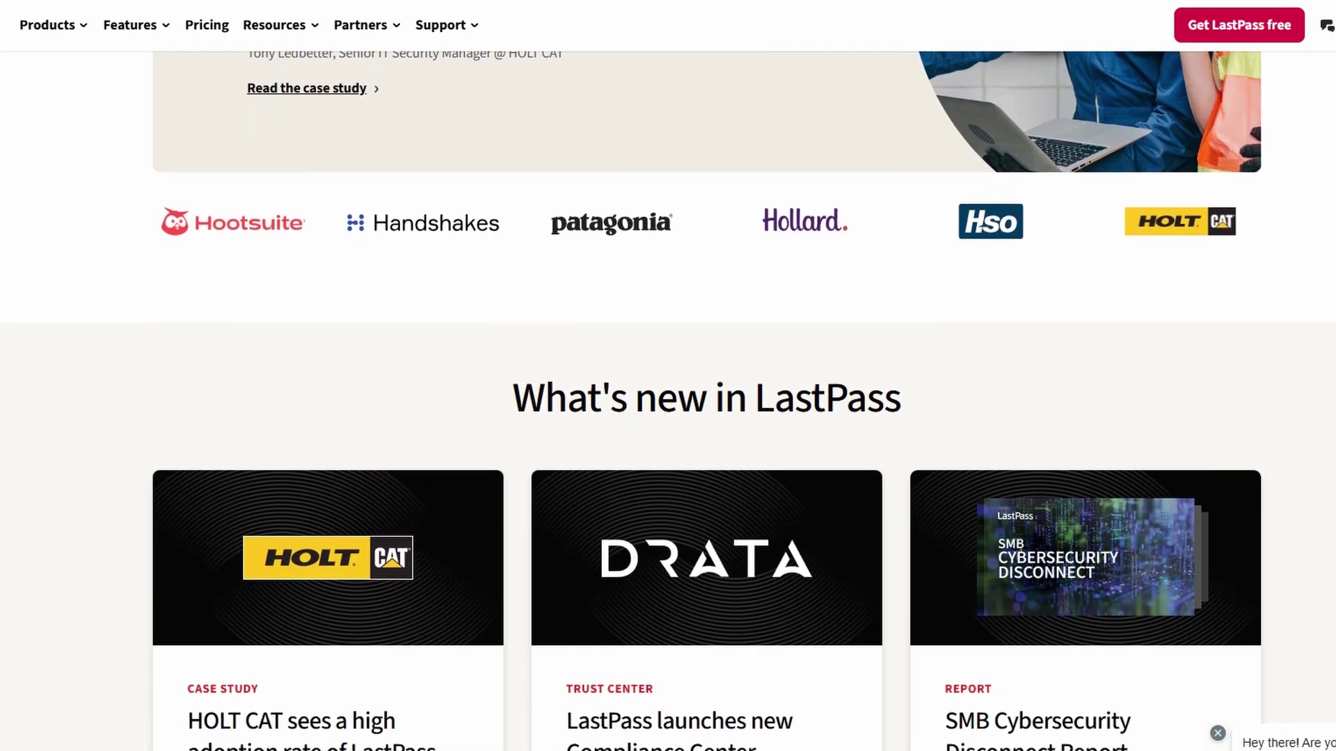
scroll(668, 375, "down", 2)
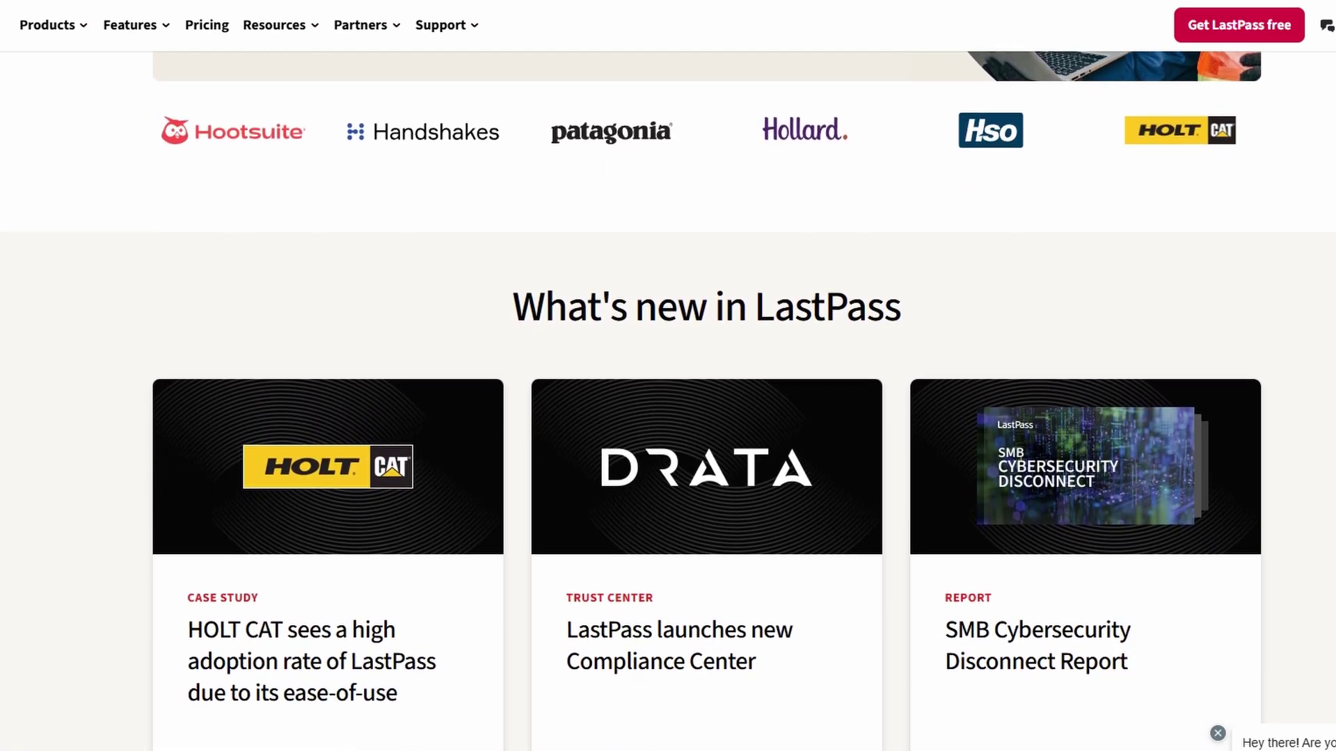
scroll(668, 376, "down", 2)
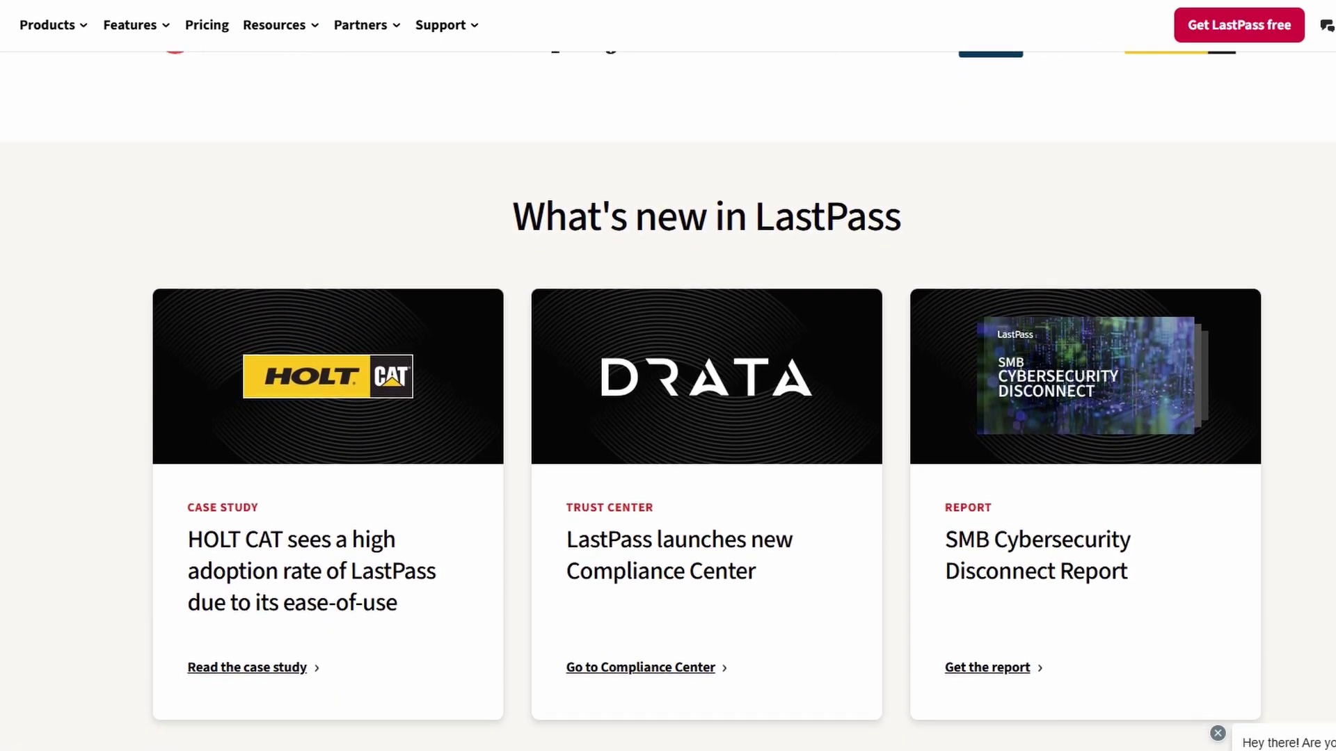
scroll(668, 375, "down", 2)
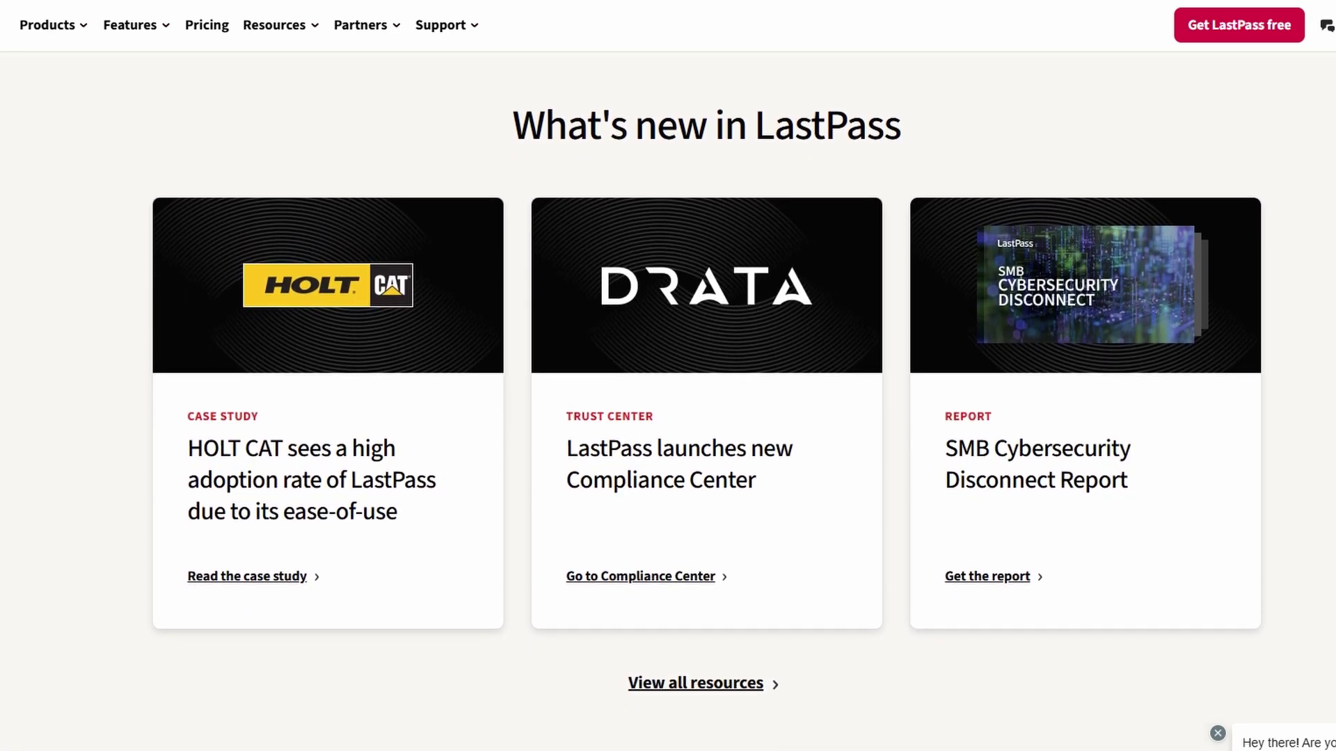
scroll(668, 376, "down", 2)
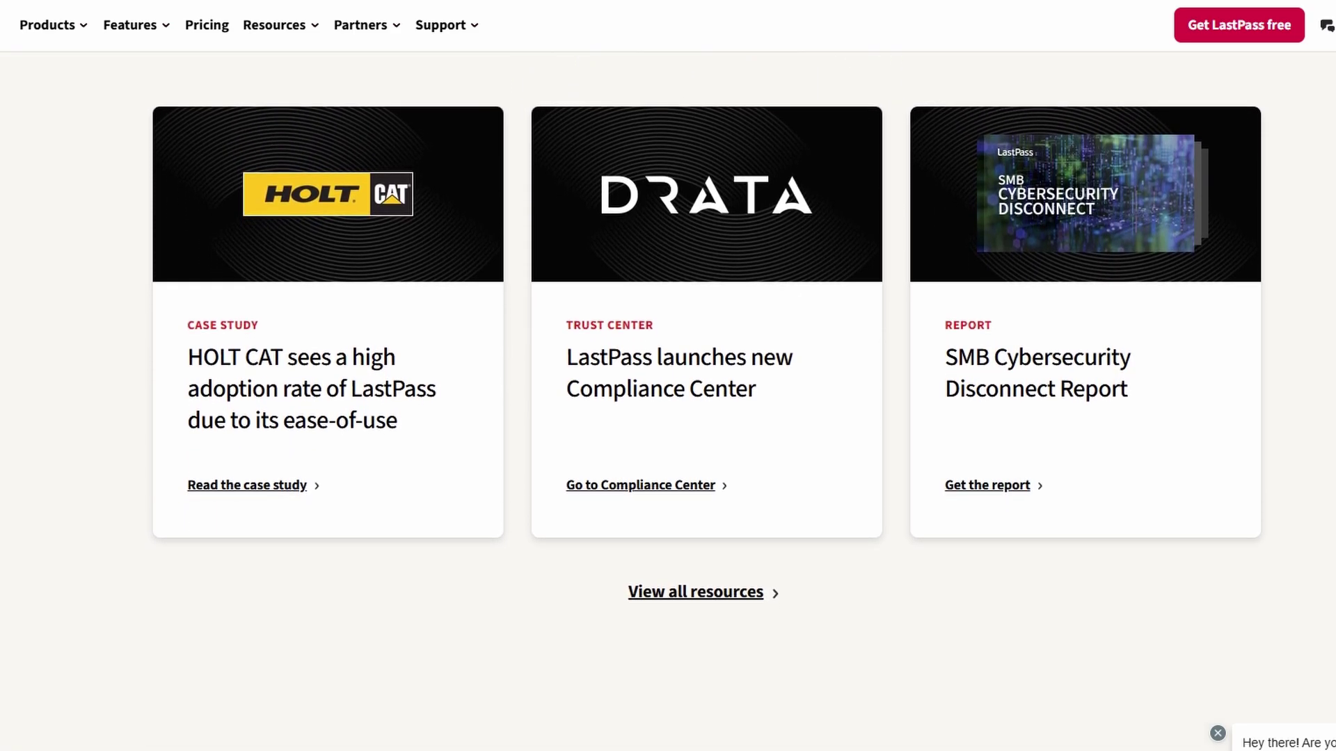
scroll(668, 375, "down", 2)
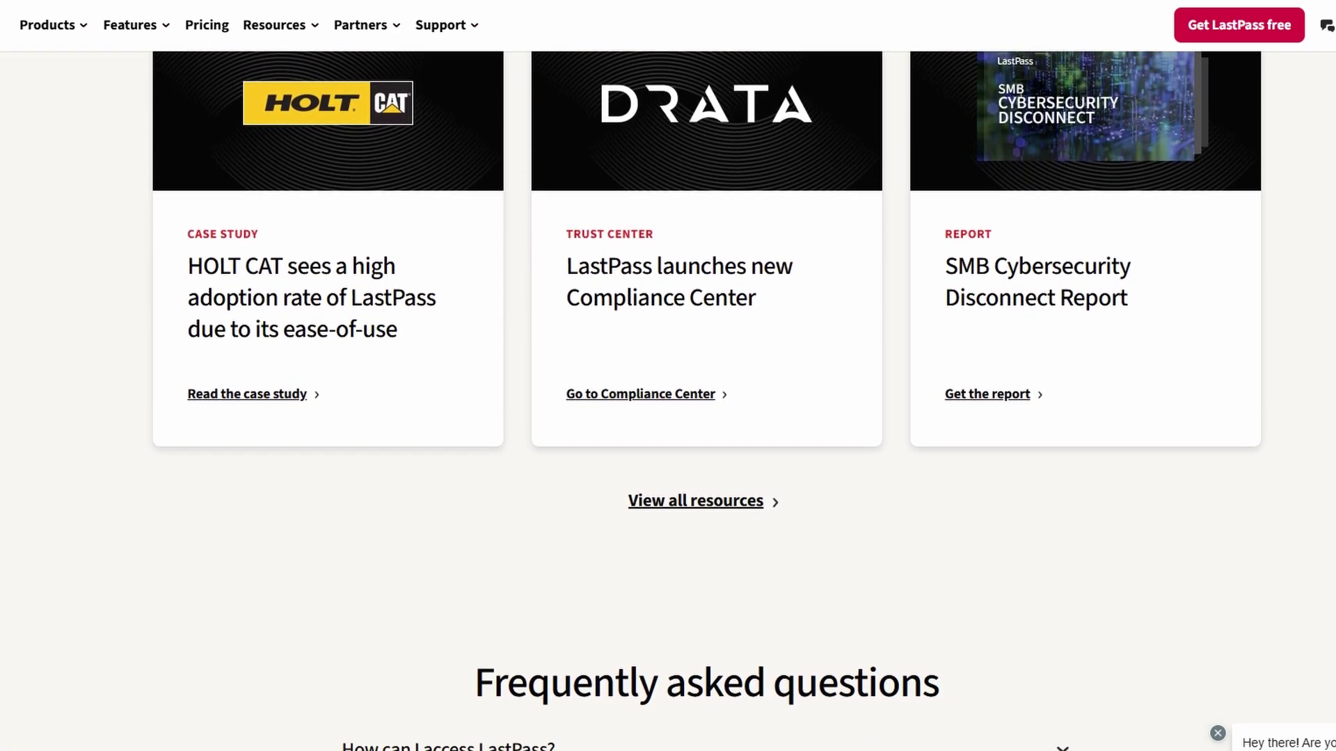
scroll(668, 375, "down", 2)
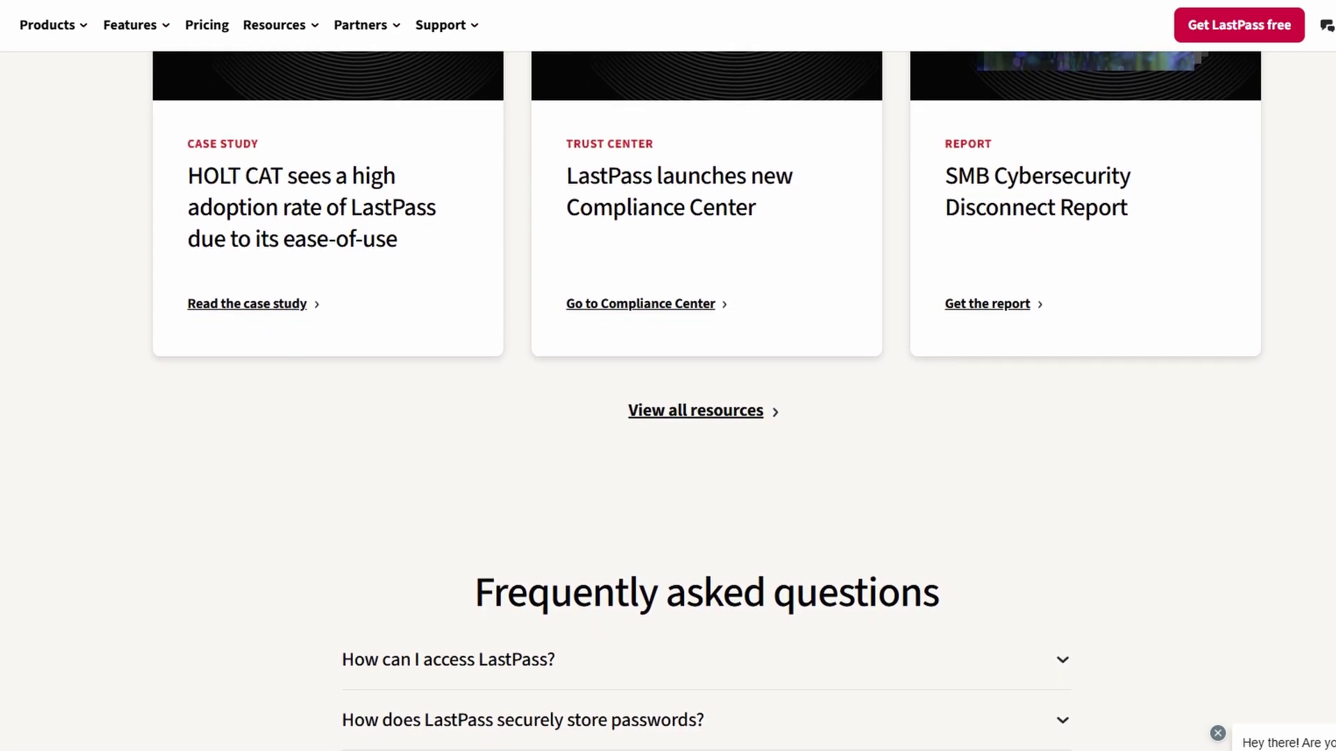
scroll(668, 376, "down", 2)
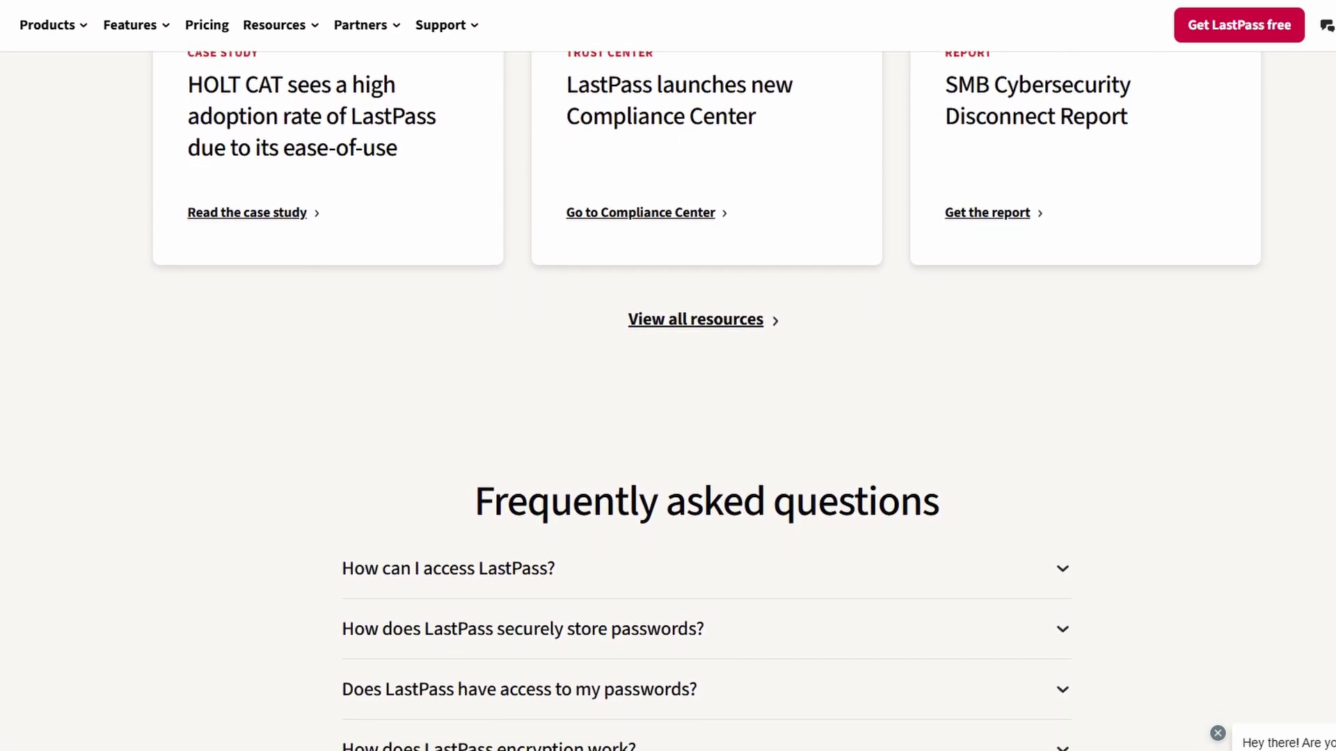
scroll(668, 375, "down", 2)
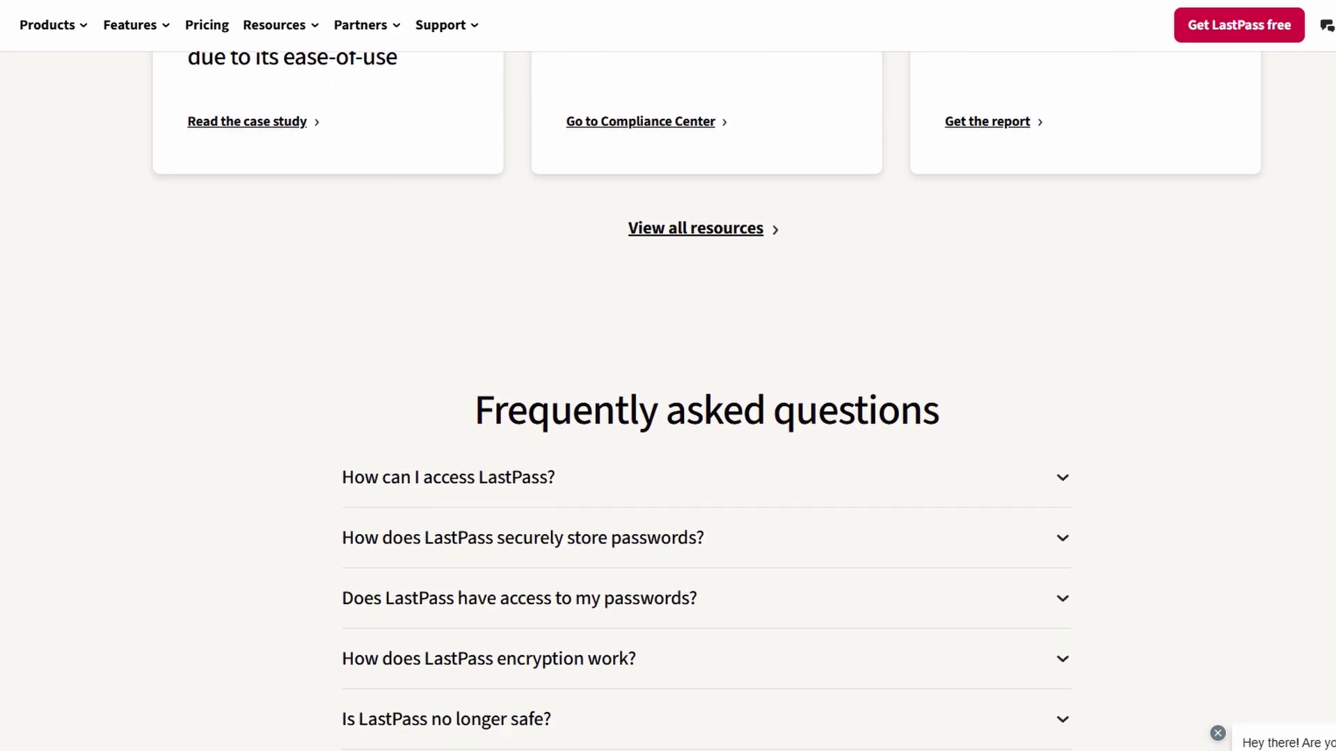
scroll(667, 376, "down", 2)
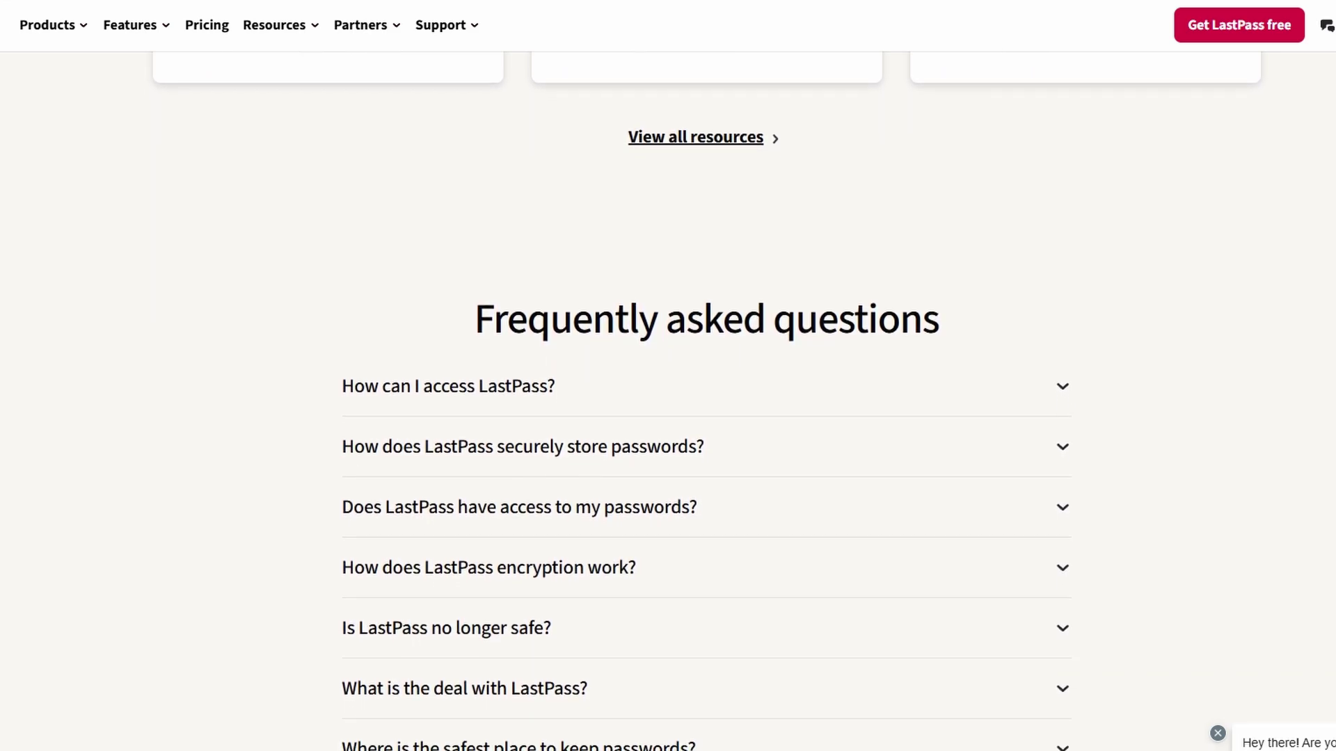
Scroll to the closing banner with Business and Personal buttons, then back up to the FAQs.
scroll(668, 376, "down", 2)
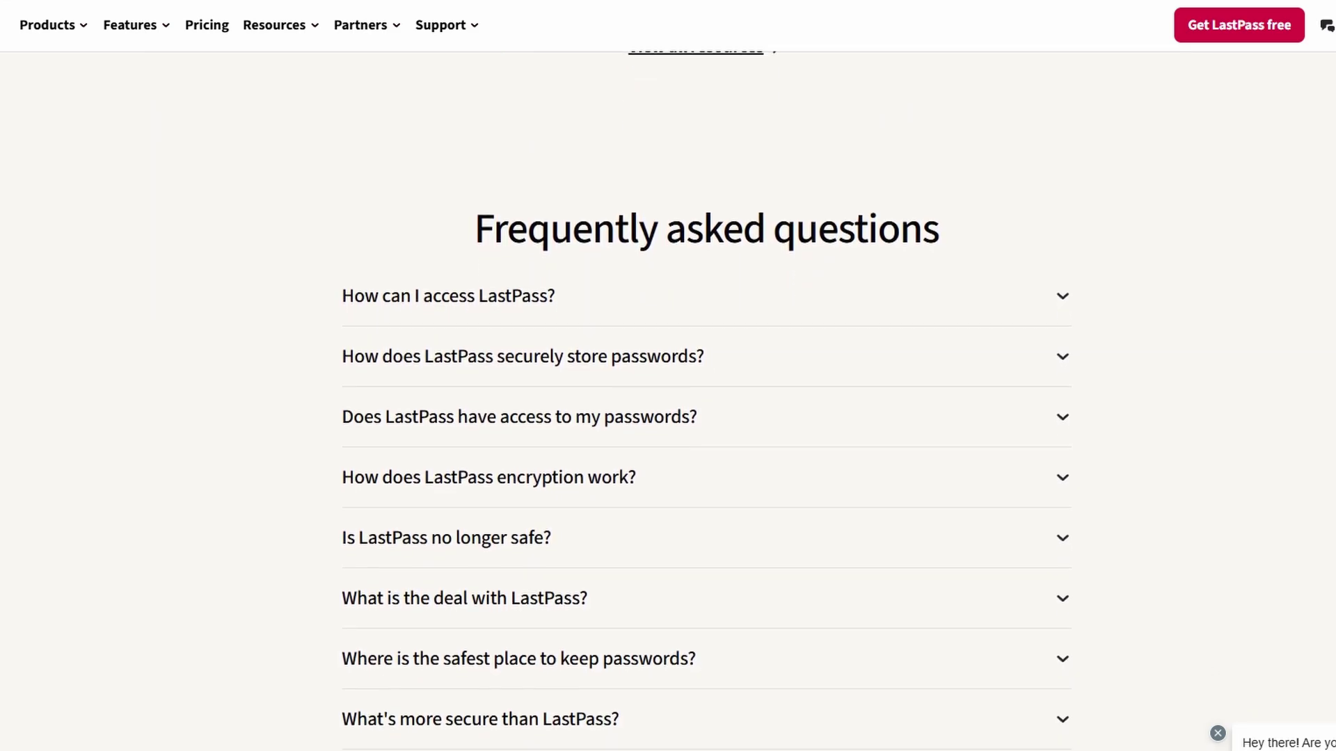
scroll(668, 376, "down", 2)
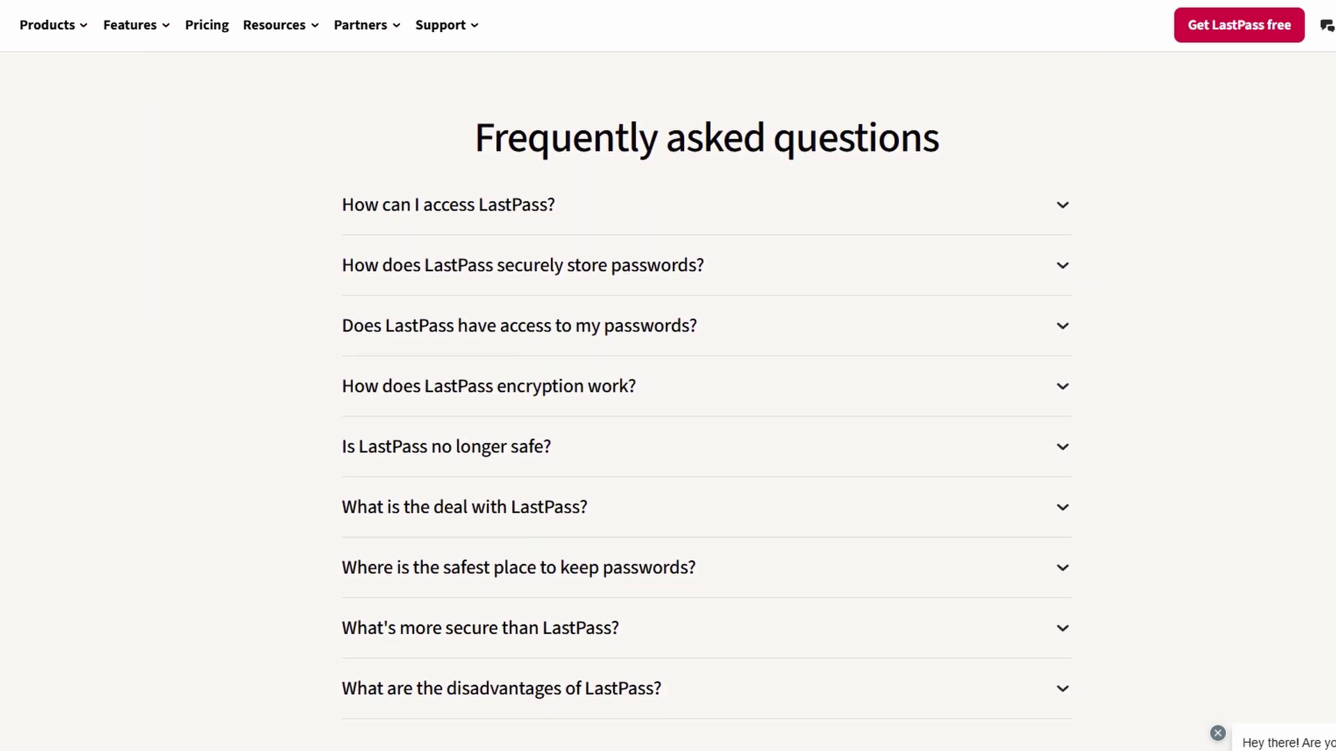
scroll(668, 376, "down", 2)
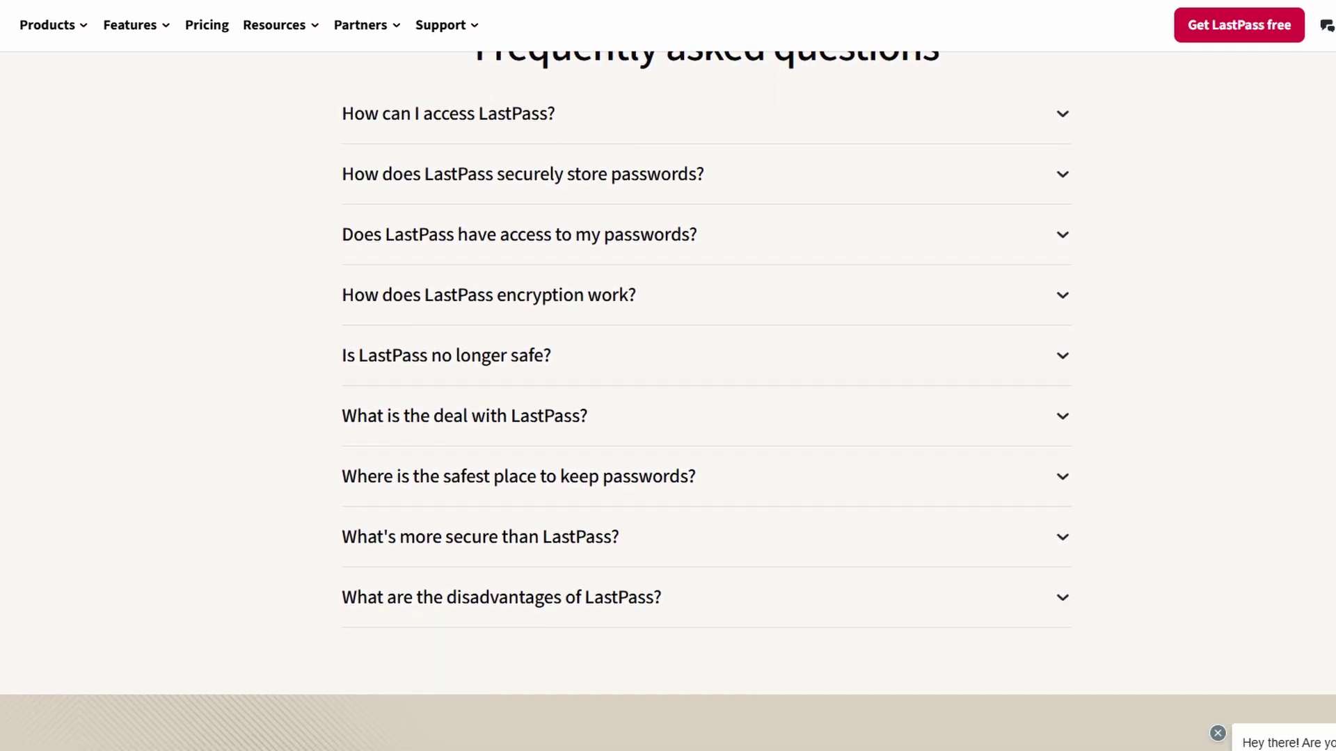
scroll(668, 376, "down", 2)
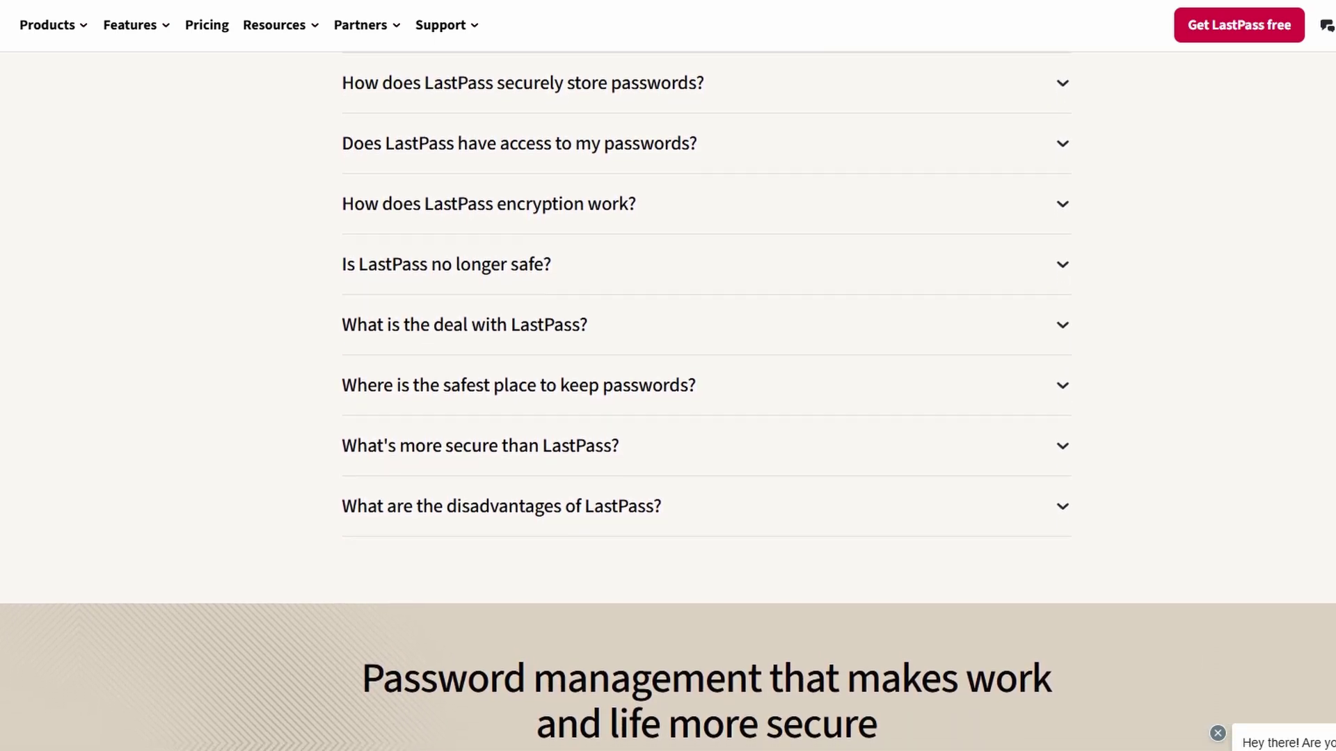
scroll(668, 375, "down", 2)
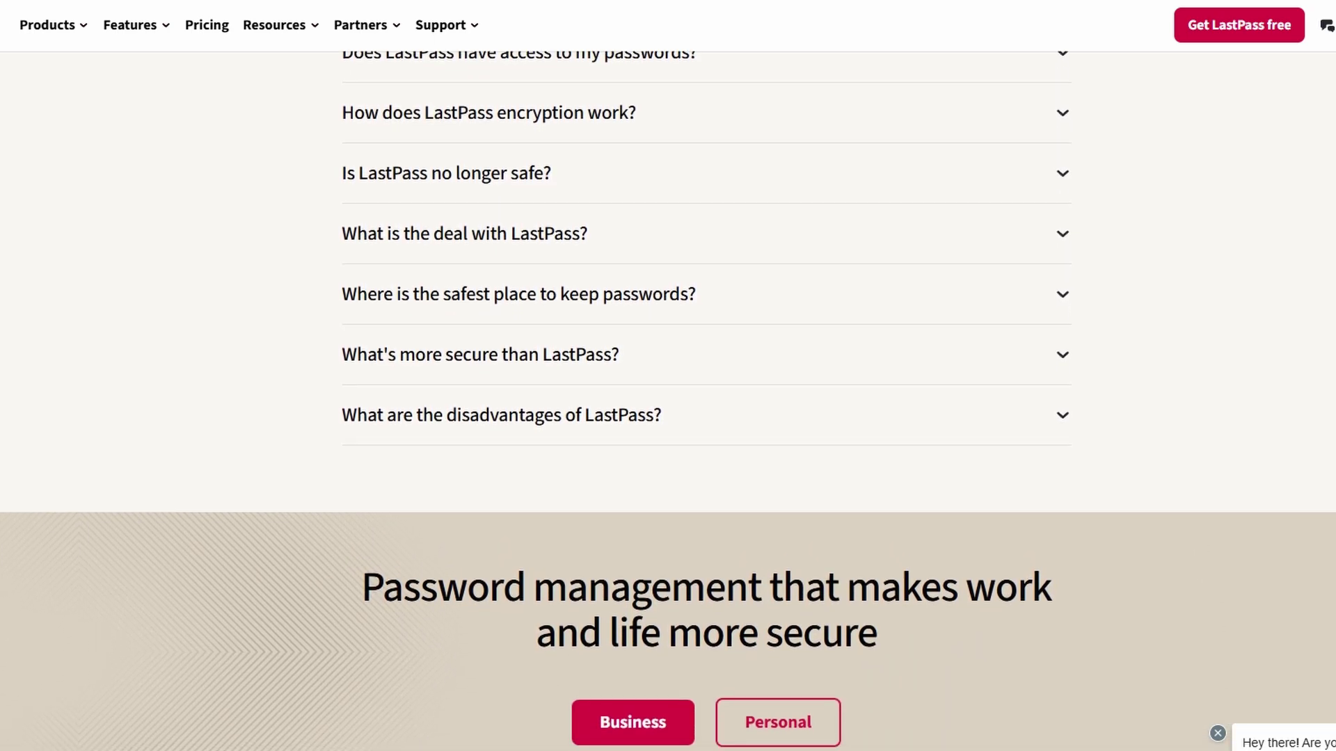
scroll(668, 376, "down", 2)
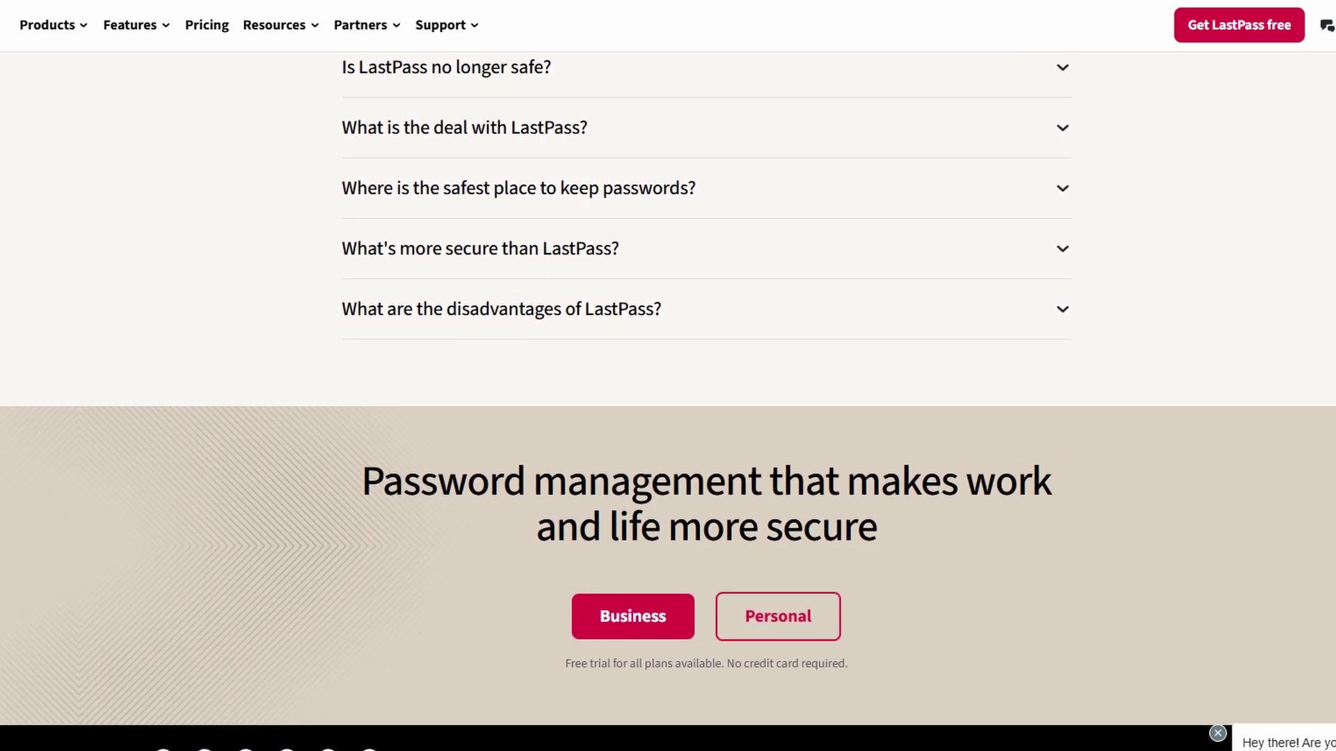
scroll(668, 376, "up", 2)
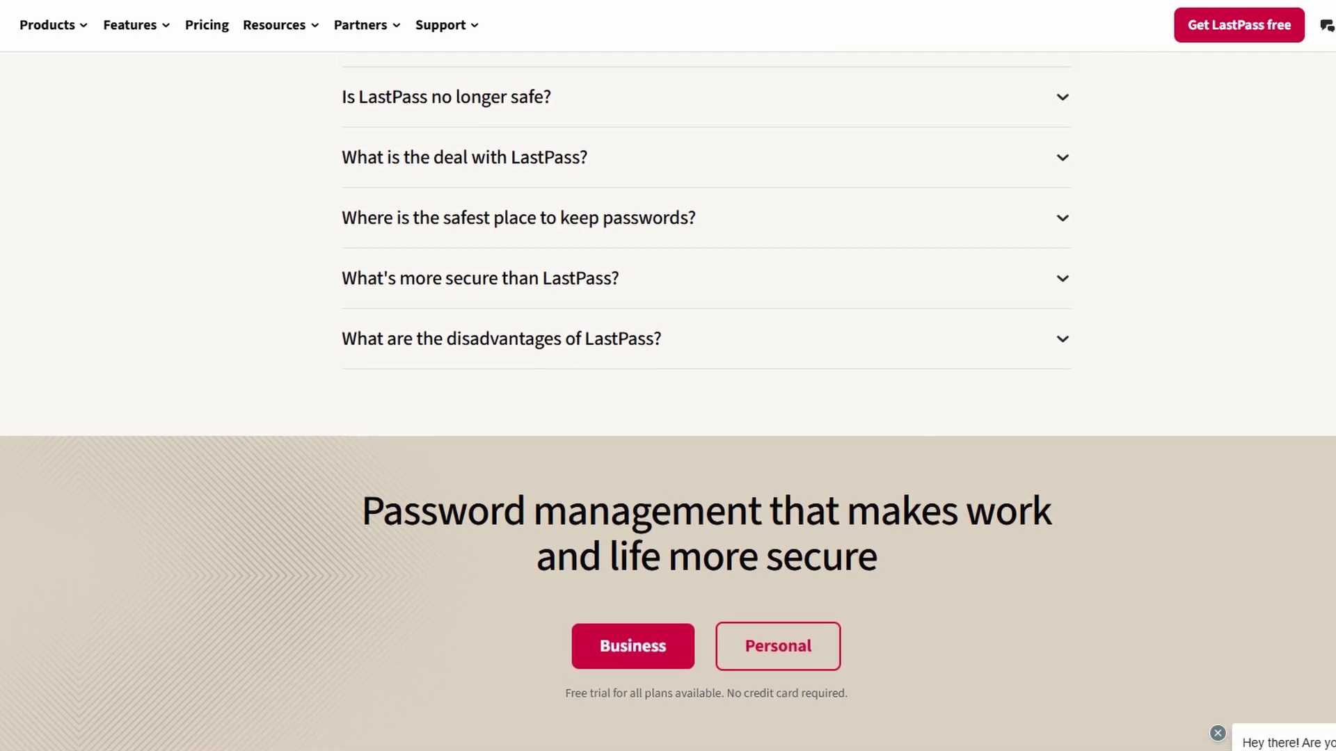
scroll(668, 376, "up", 2)
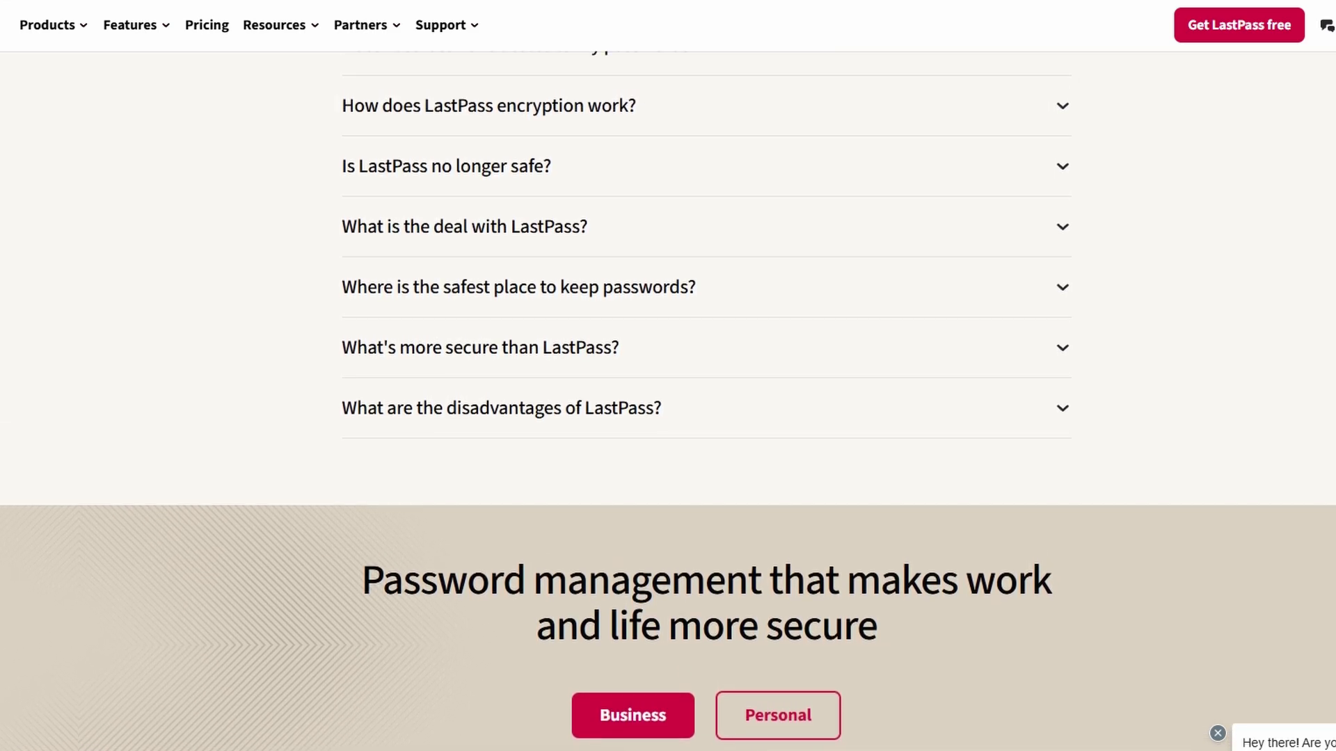
Scroll back up past the pricing plans to the 'Every login lives in LastPass' hero.
scroll(668, 376, "up", 2)
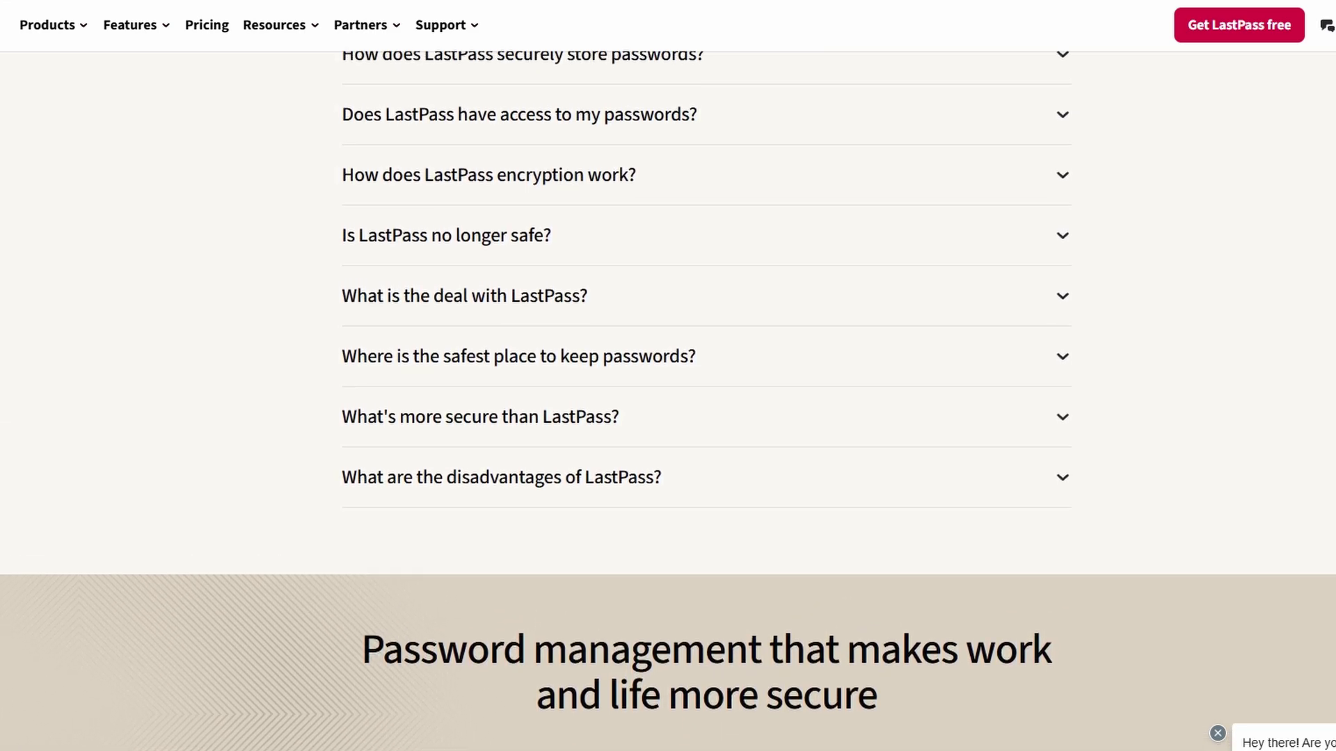
scroll(668, 376, "up", 2)
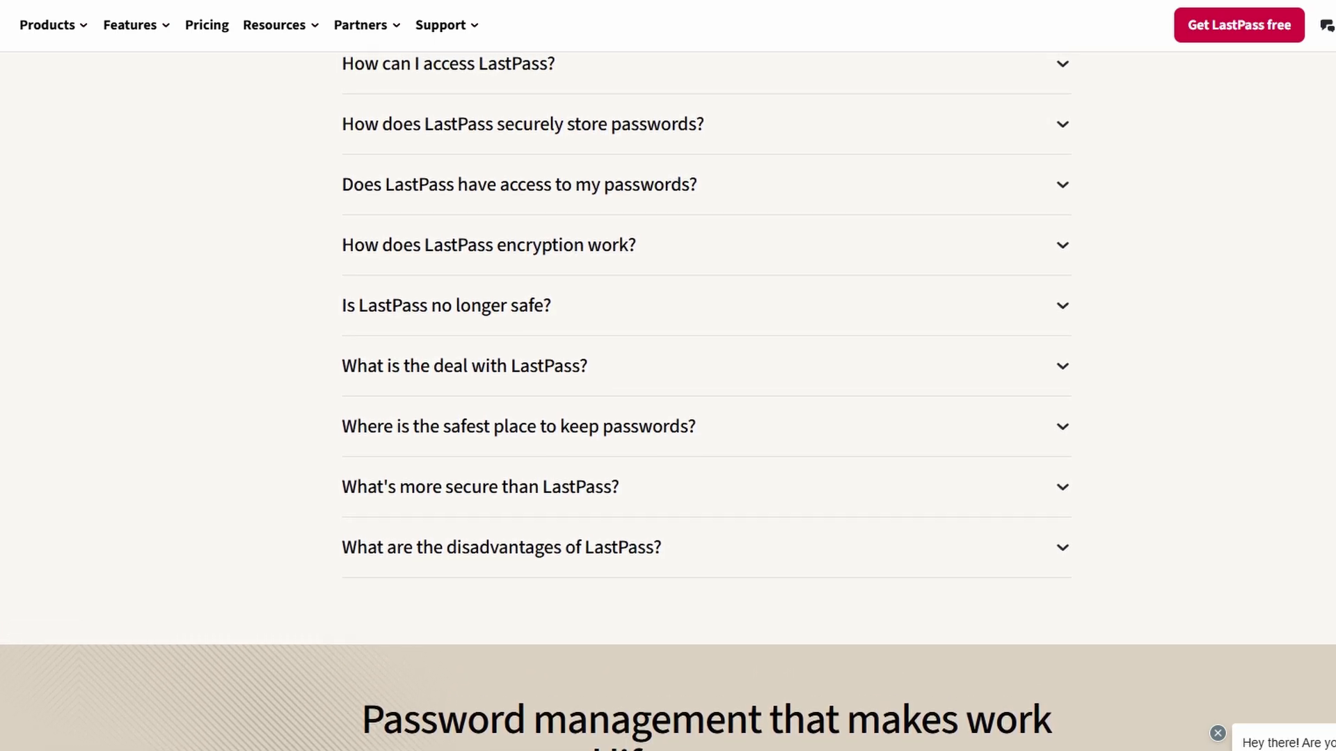
scroll(668, 376, "up", 2)
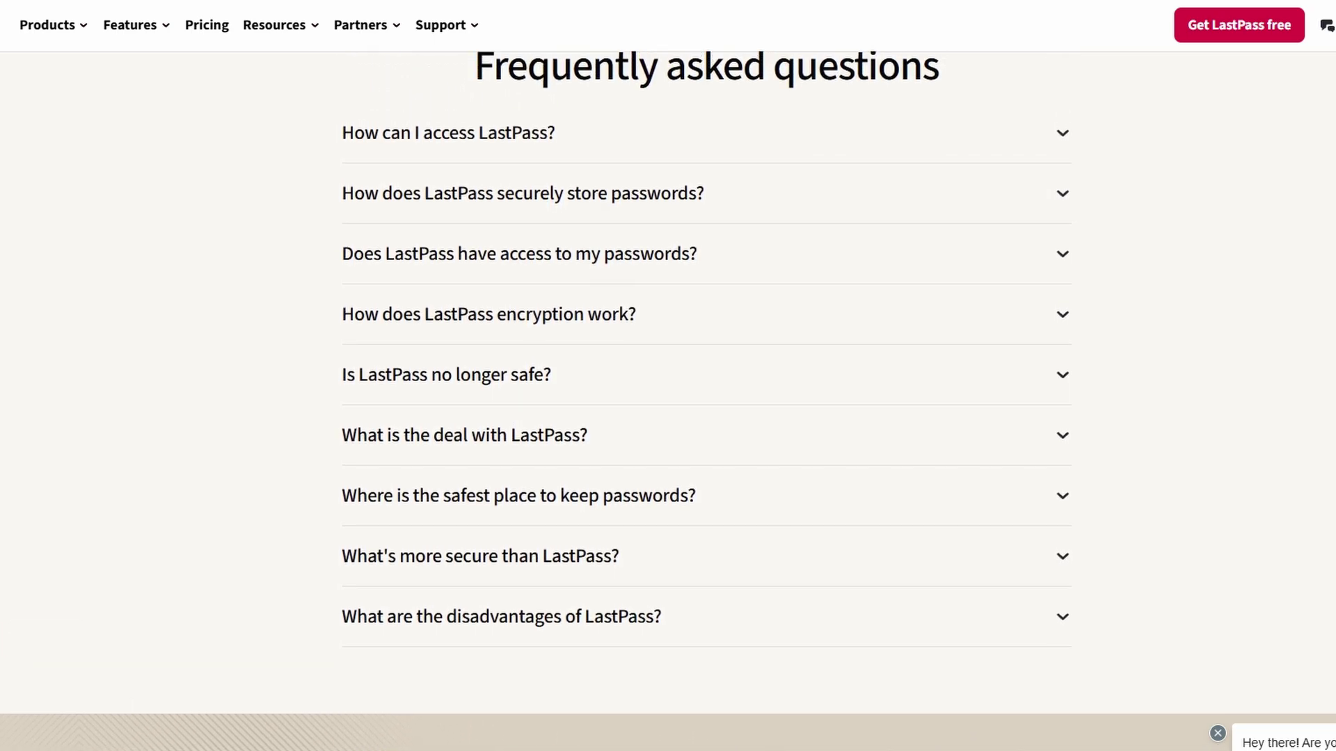
scroll(668, 376, "up", 2)
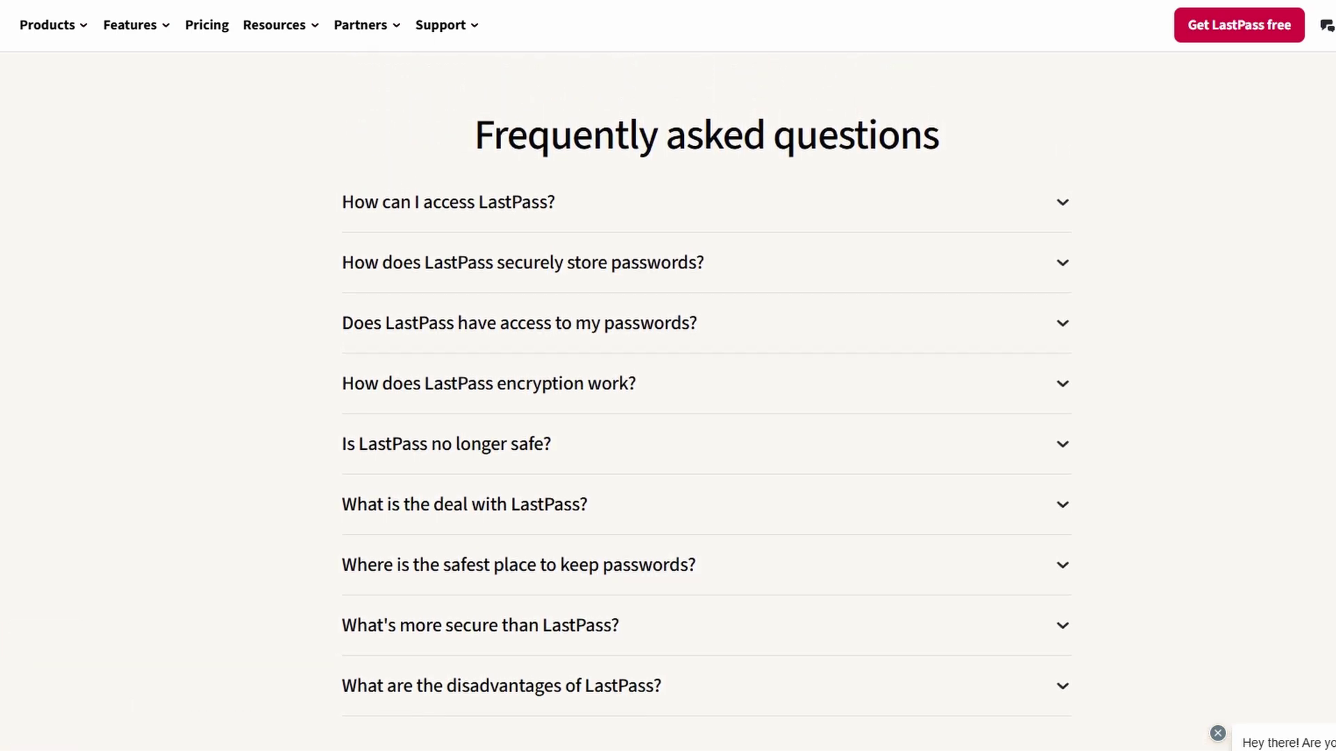
scroll(668, 375, "up", 1)
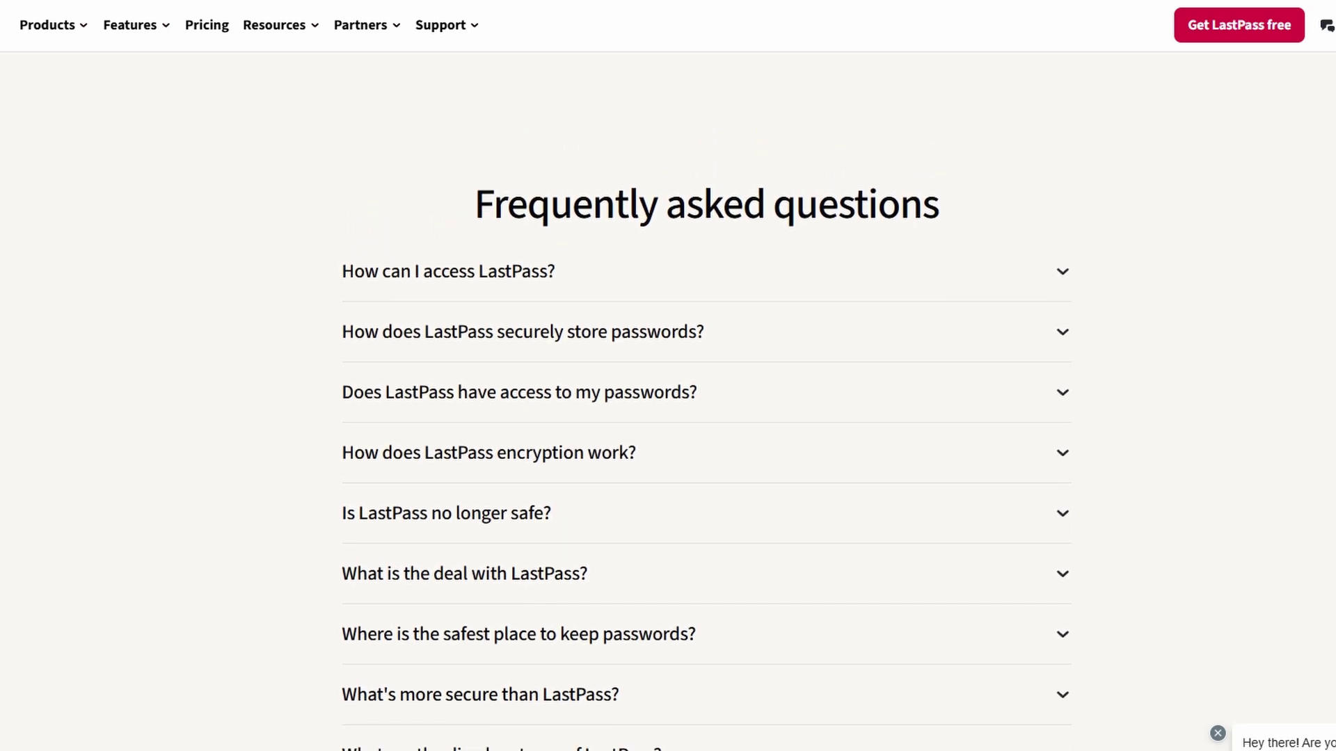
scroll(668, 375, "up", 1)
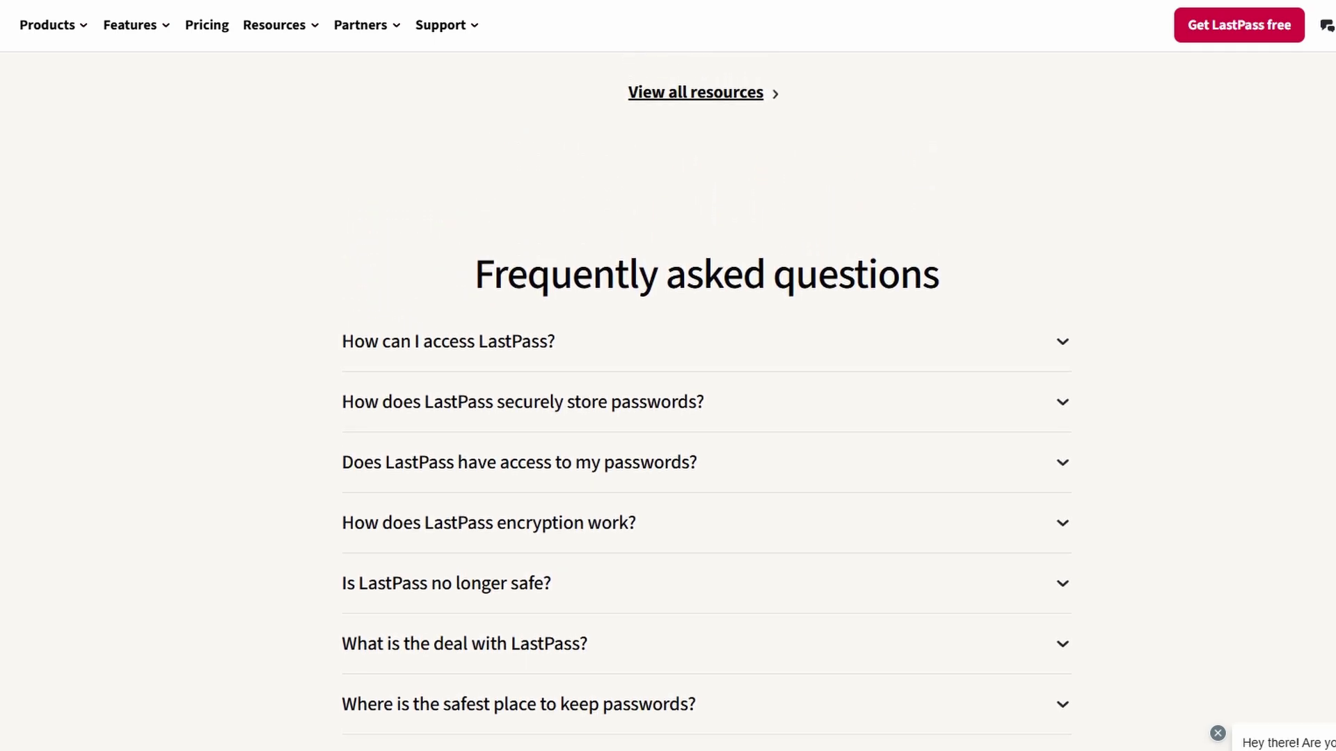
scroll(668, 376, "up", 2)
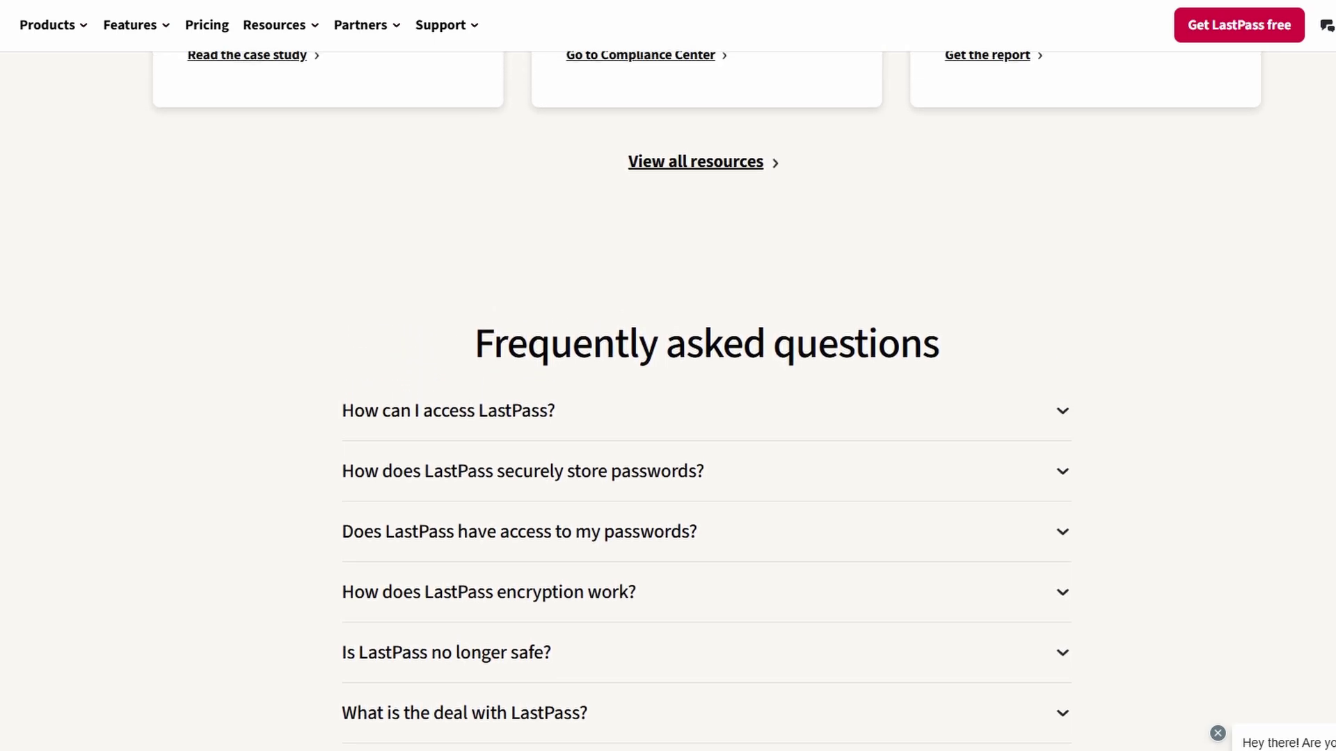
scroll(668, 376, "up", 2)
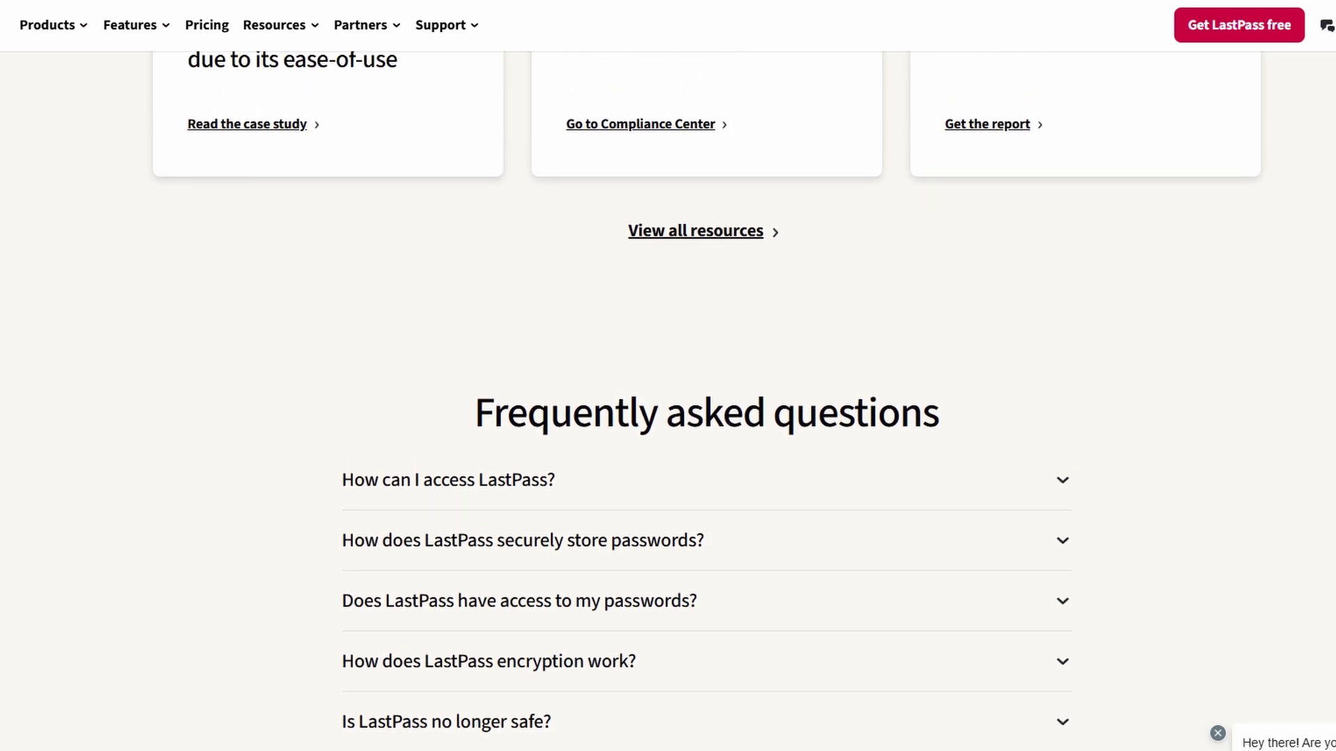
scroll(668, 376, "up", 2)
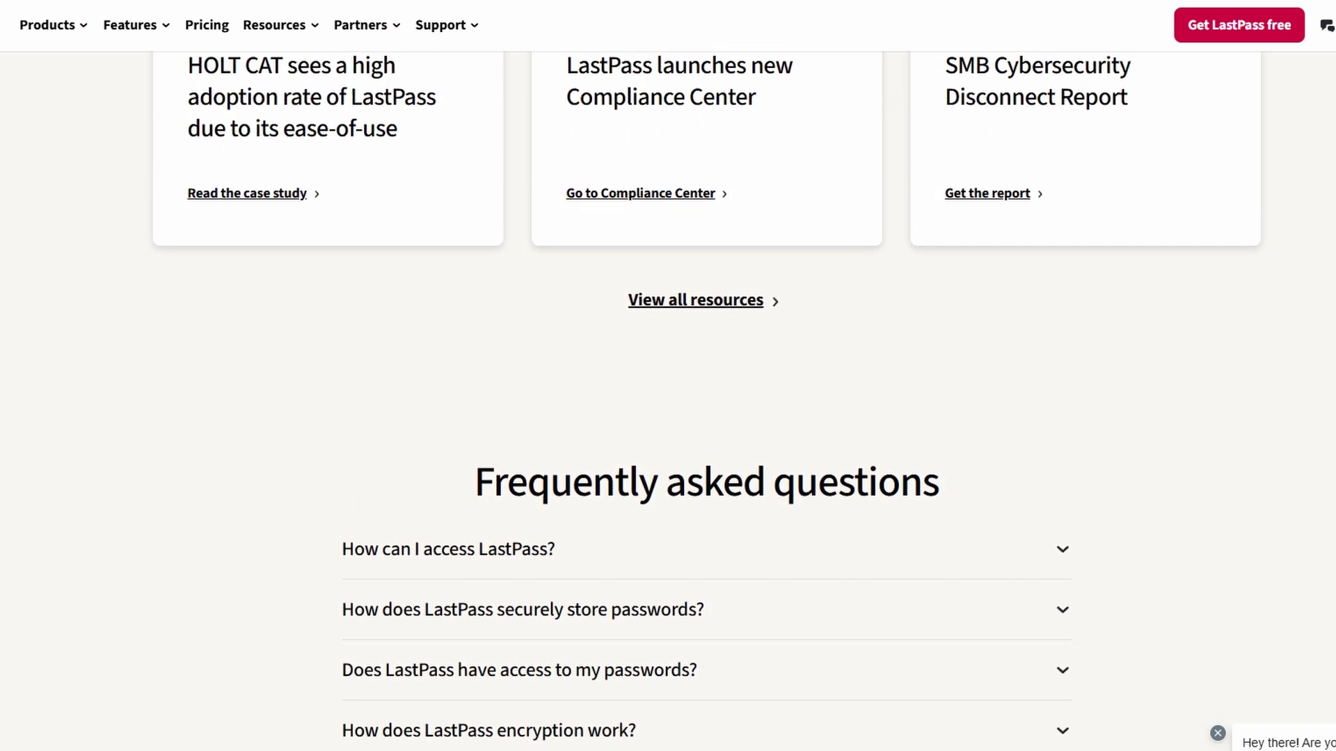
scroll(668, 376, "up", 2)
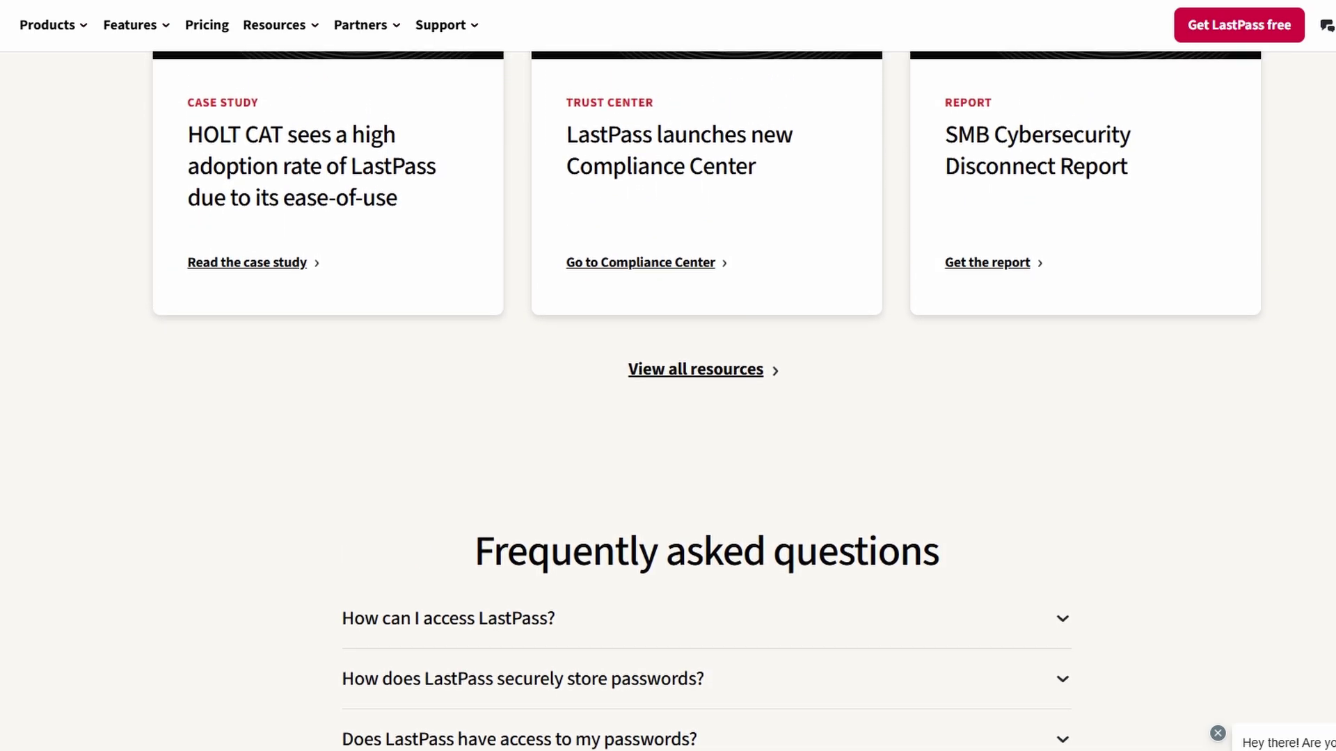
scroll(668, 376, "up", 2)
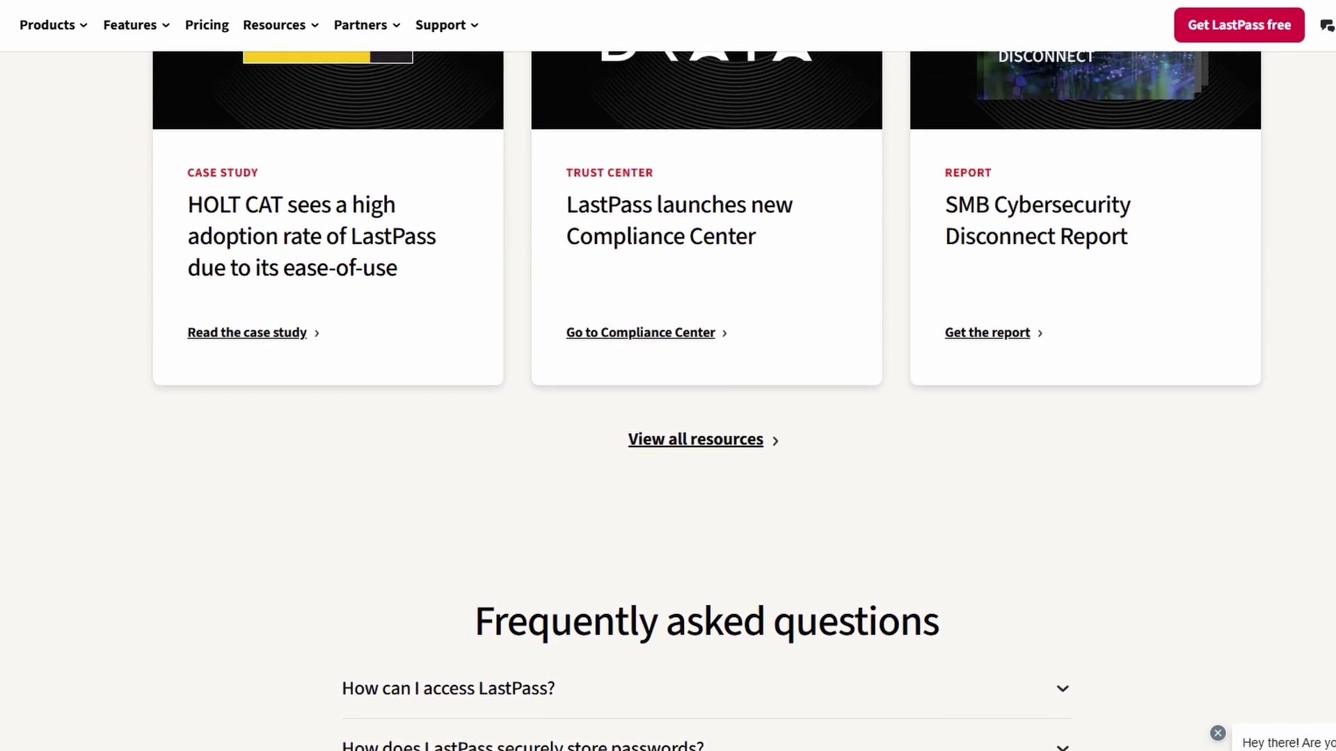
scroll(667, 376, "up", 2)
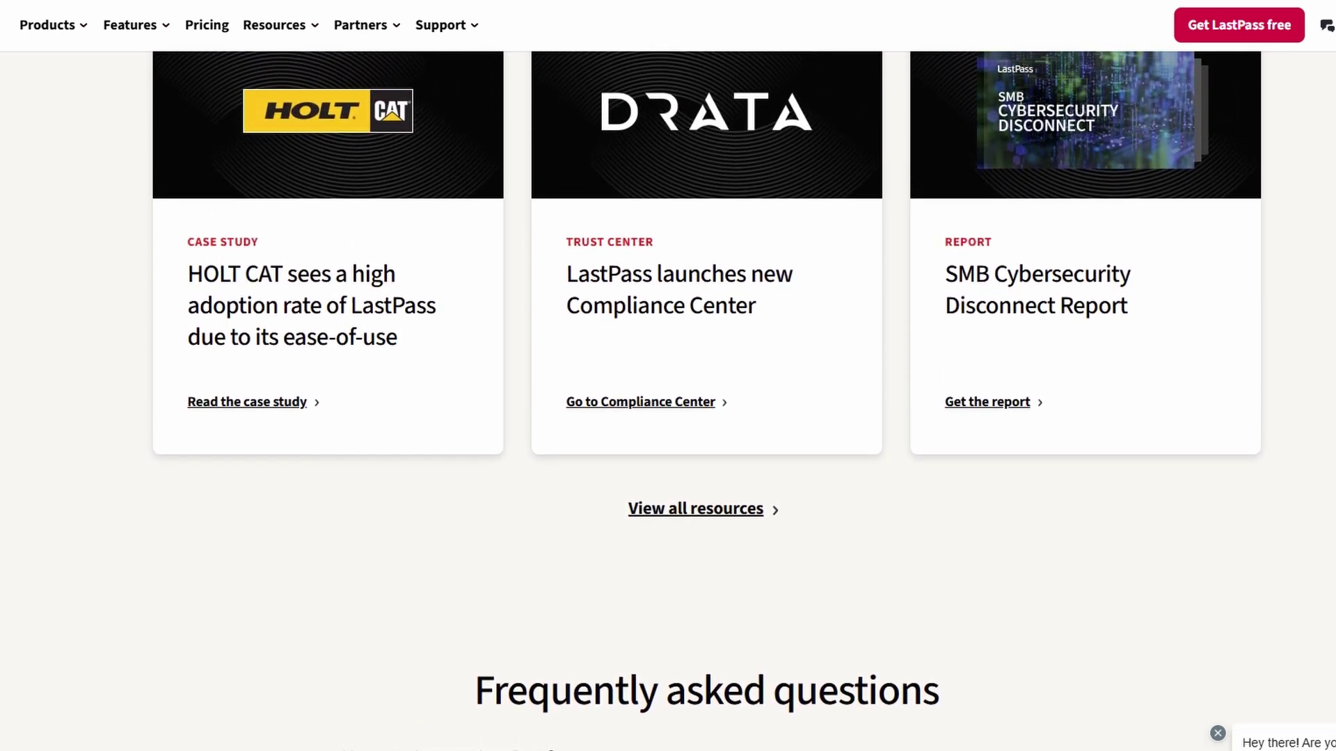
scroll(668, 375, "up", 2)
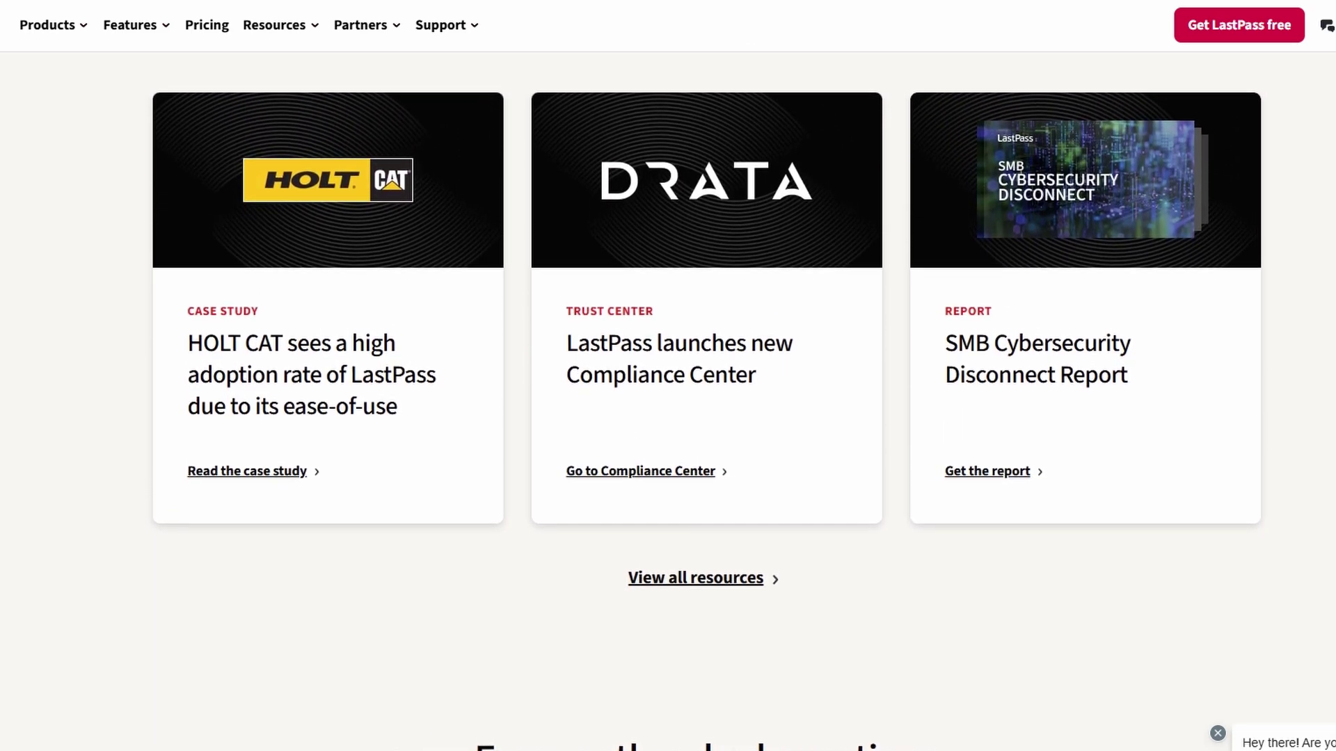
scroll(668, 376, "up", 2)
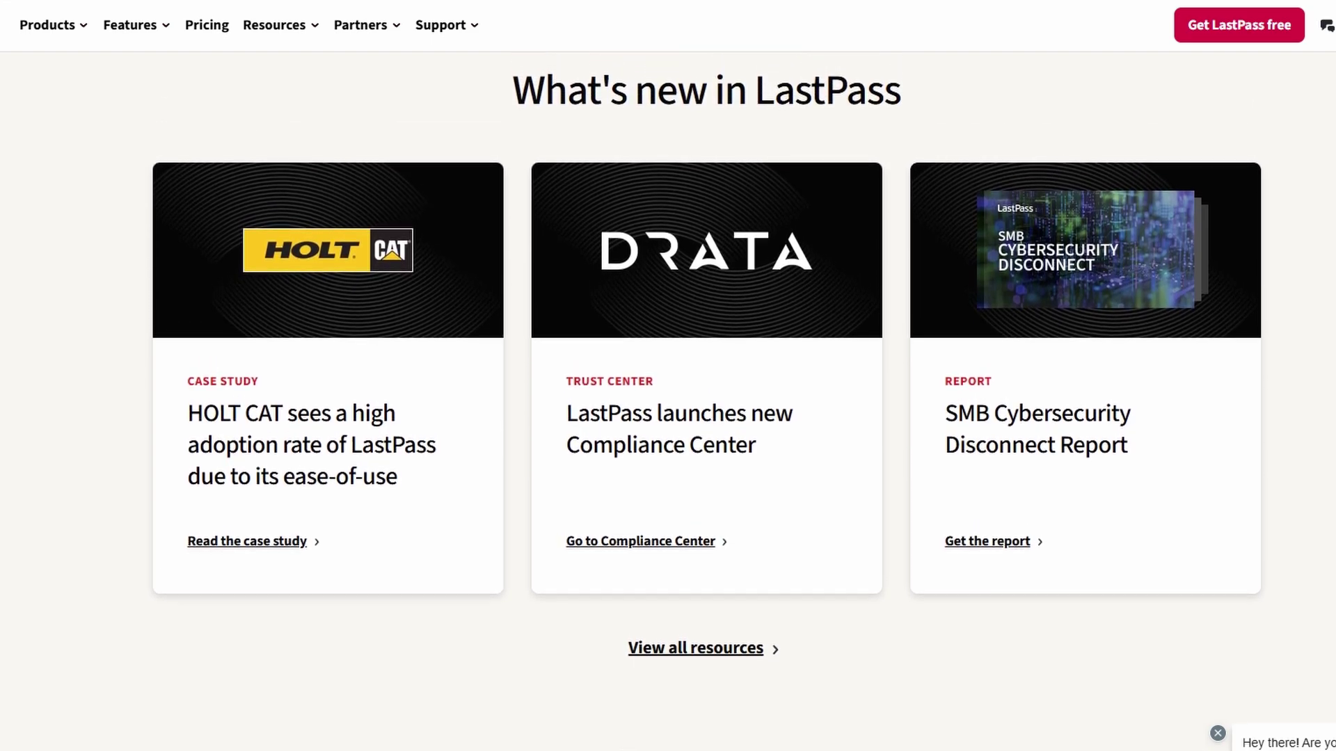
scroll(668, 376, "up", 2)
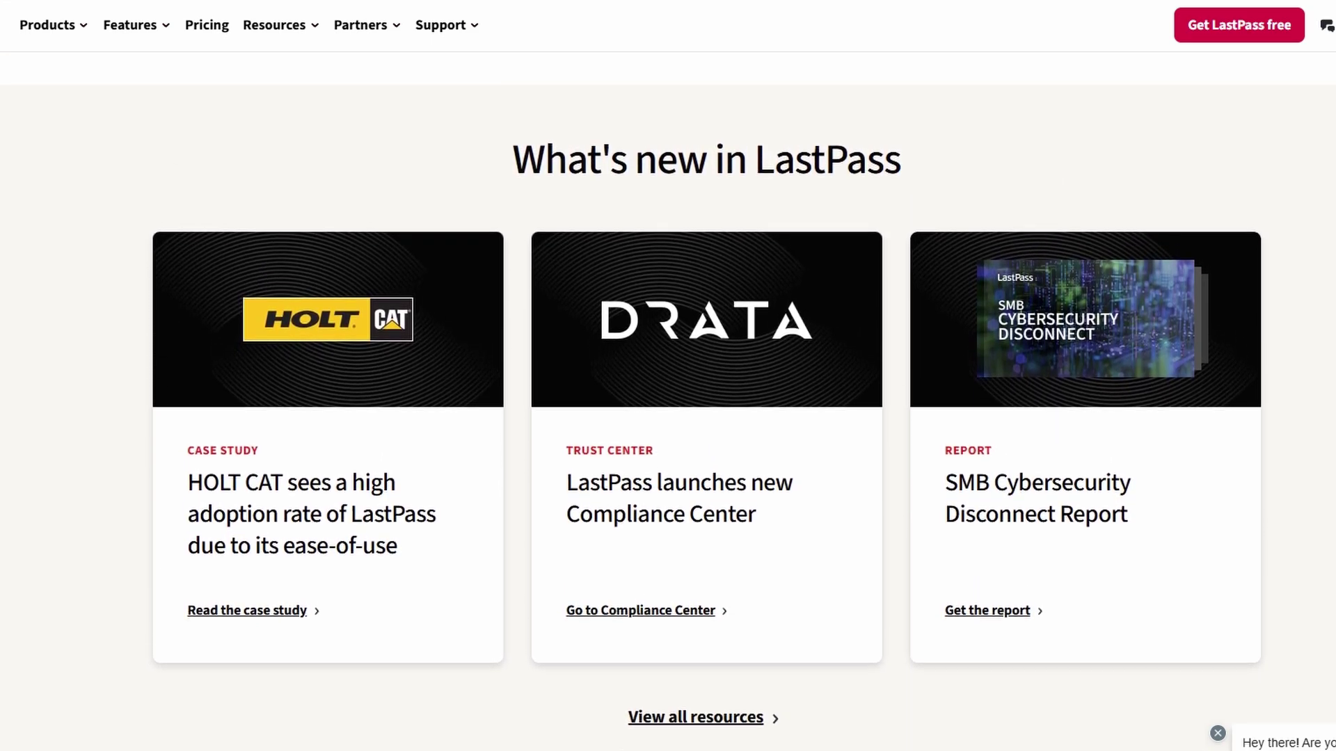
scroll(668, 376, "up", 2)
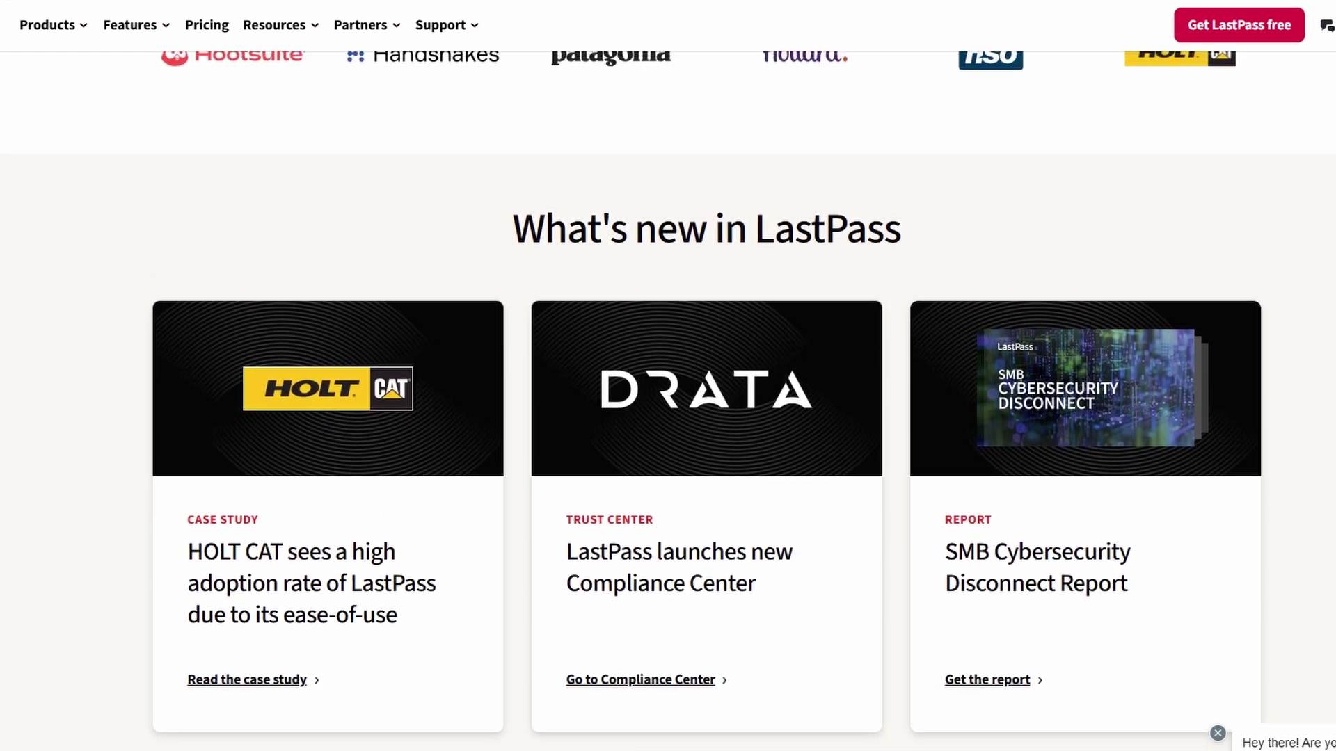
scroll(668, 376, "up", 2)
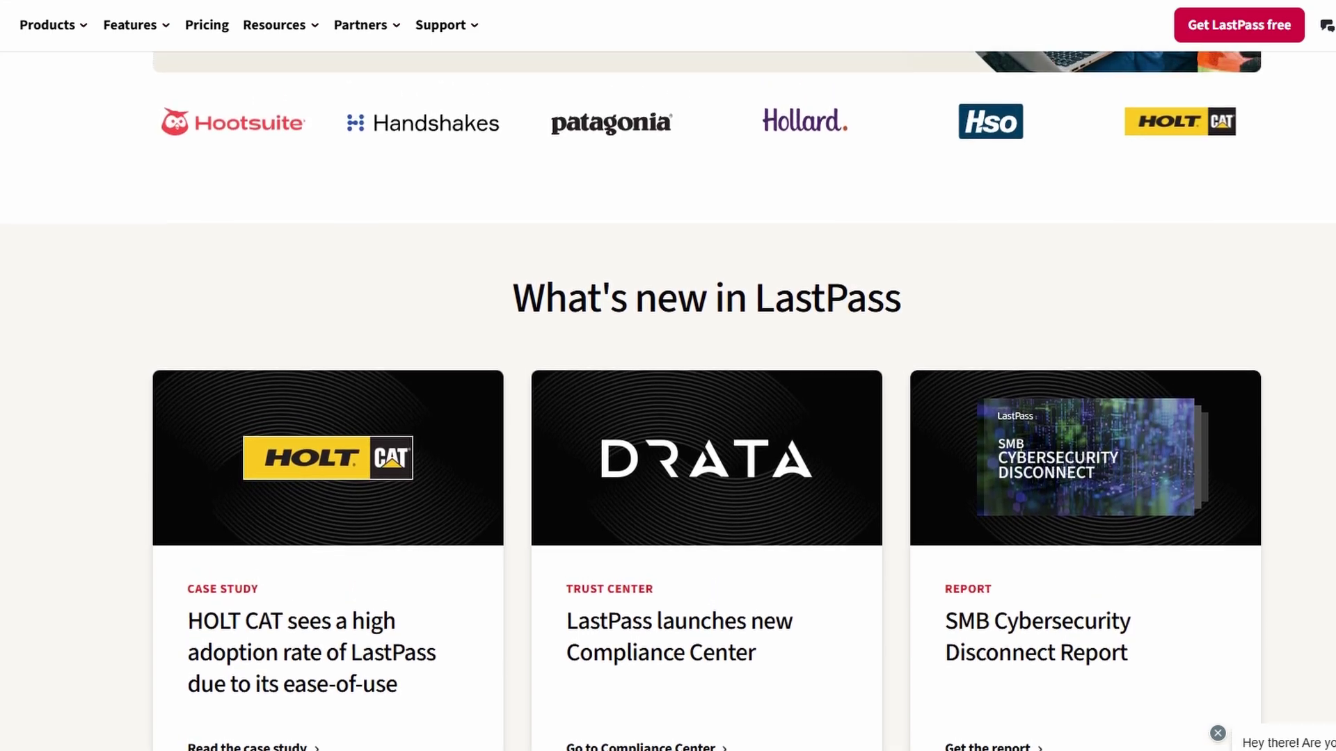
scroll(668, 376, "up", 2)
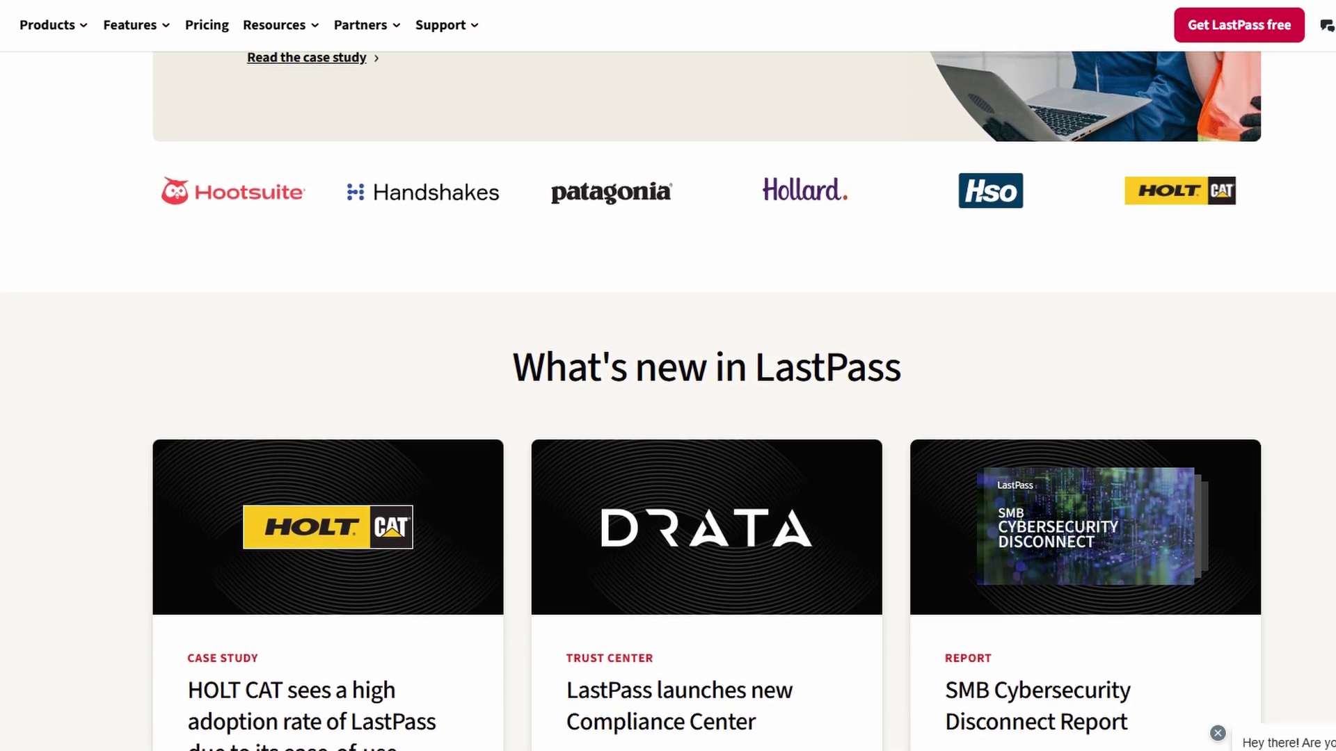
scroll(668, 376, "up", 2)
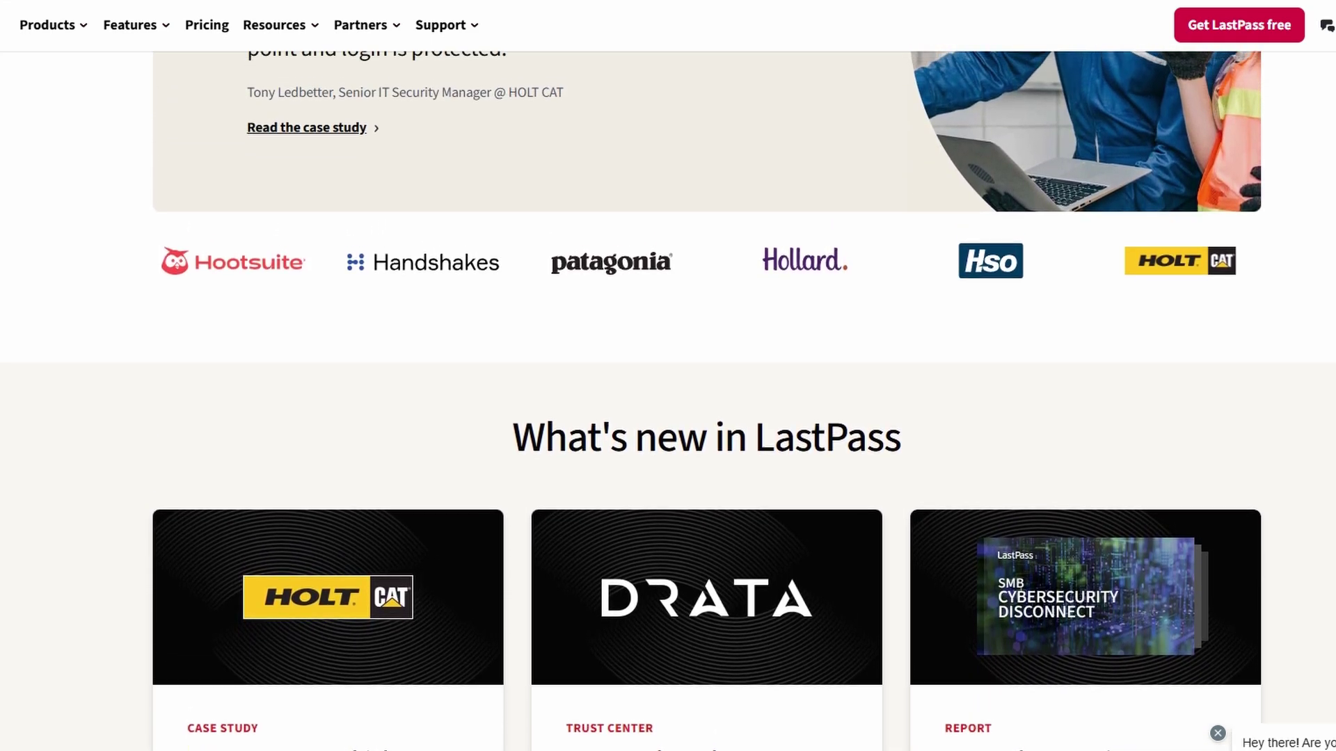
scroll(668, 376, "up", 2)
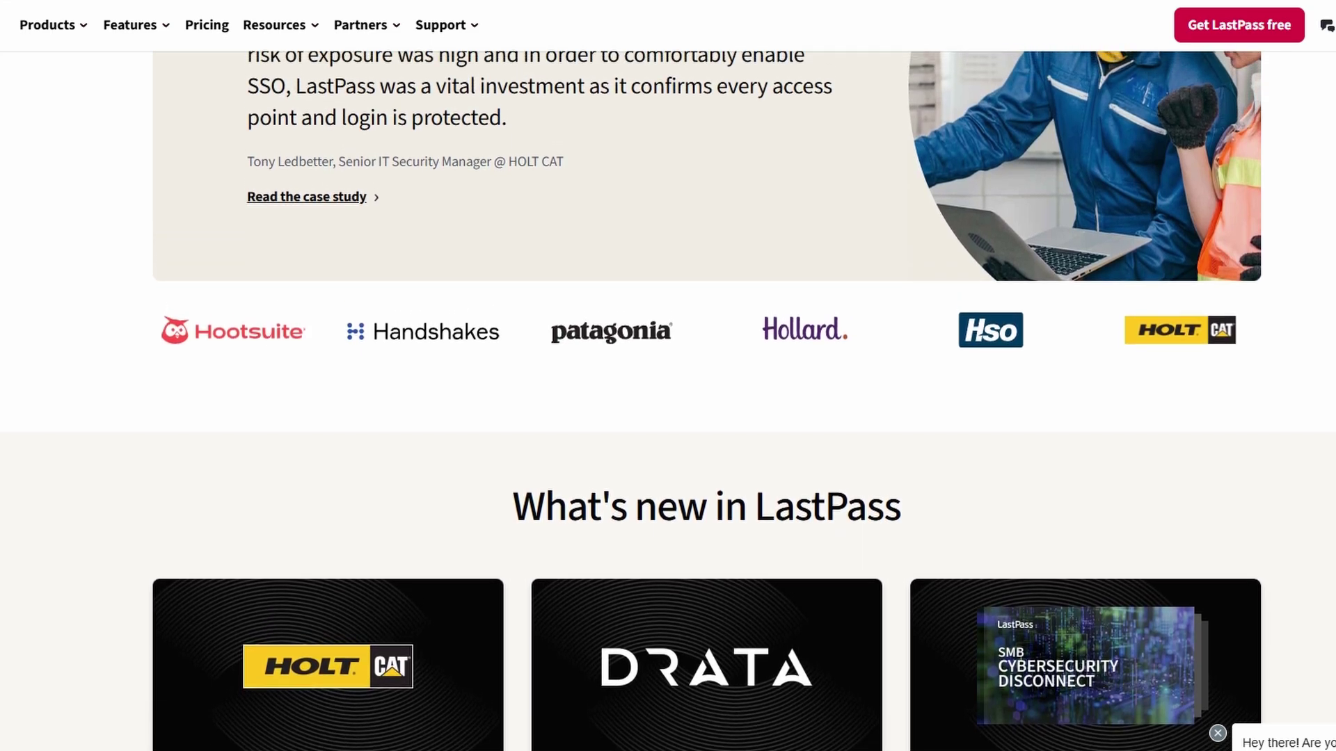
scroll(668, 376, "up", 2)
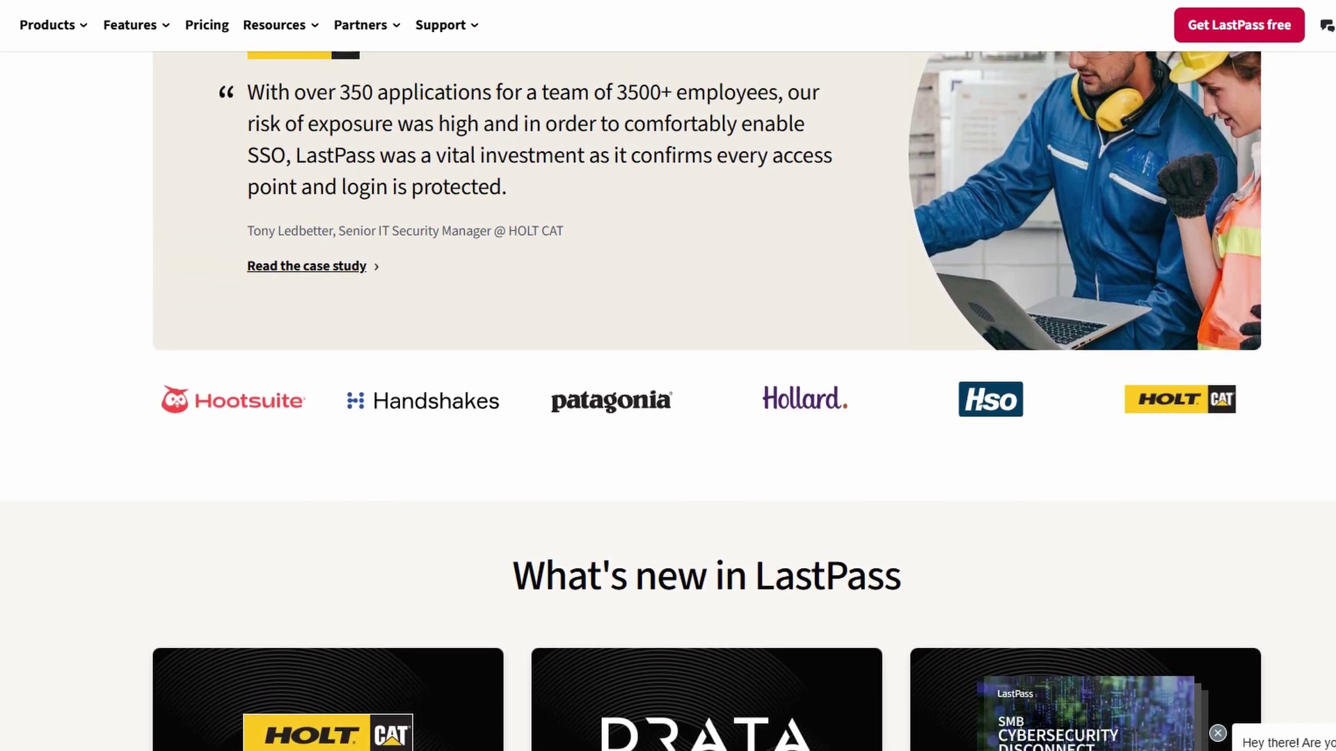
scroll(668, 376, "up", 2)
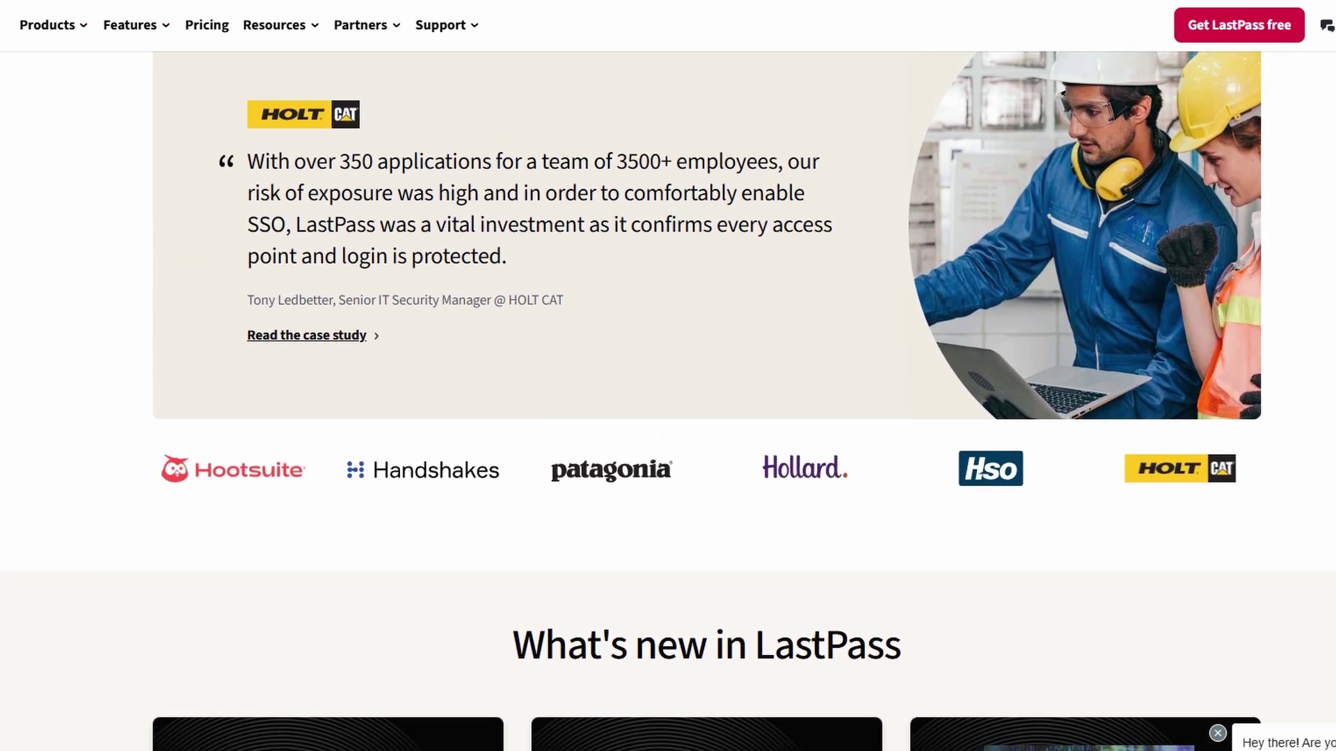
scroll(668, 375, "up", 2)
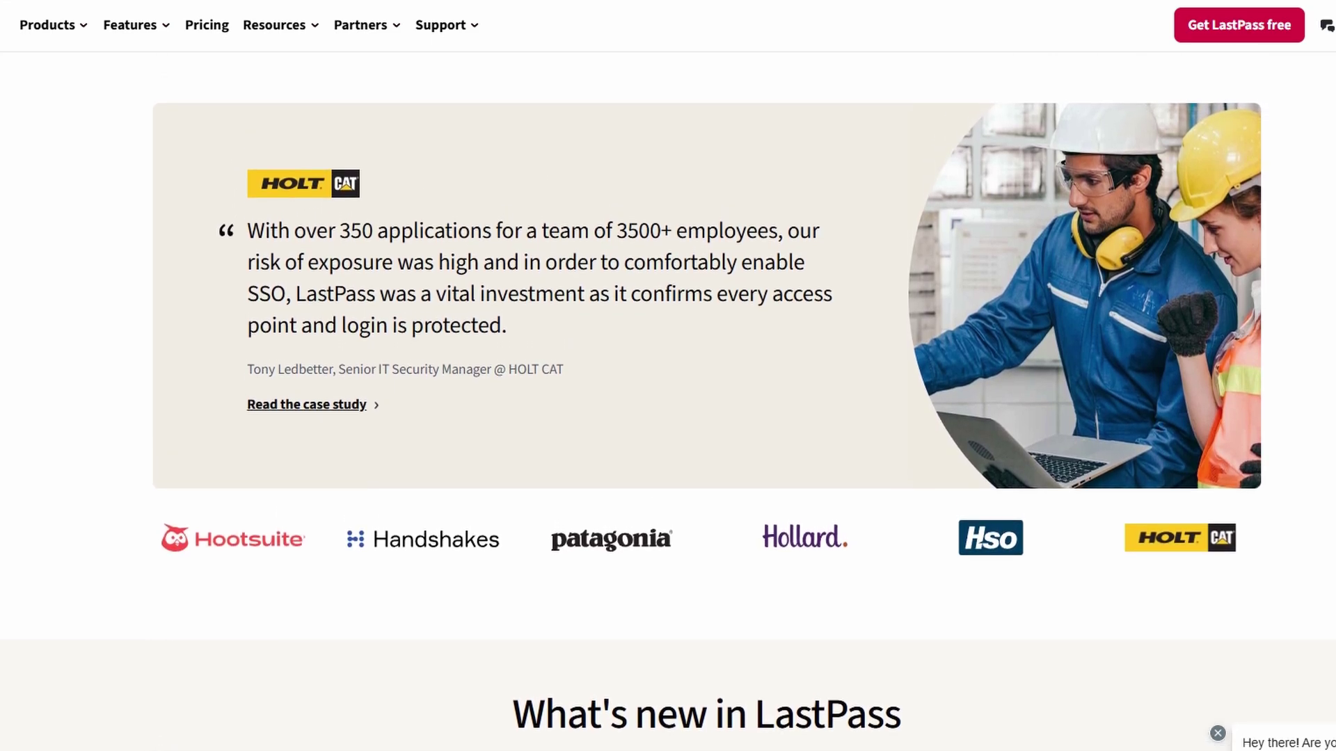
scroll(668, 375, "up", 1)
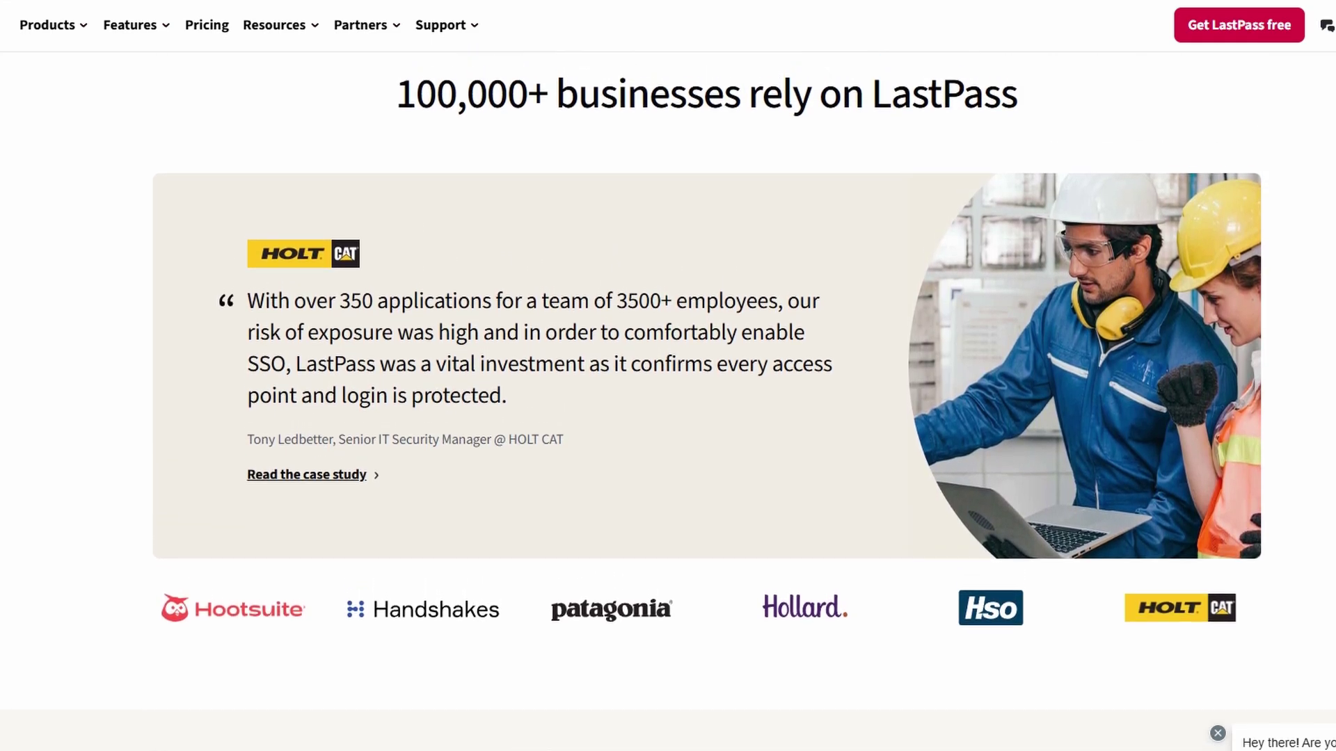
scroll(668, 375, "up", 2)
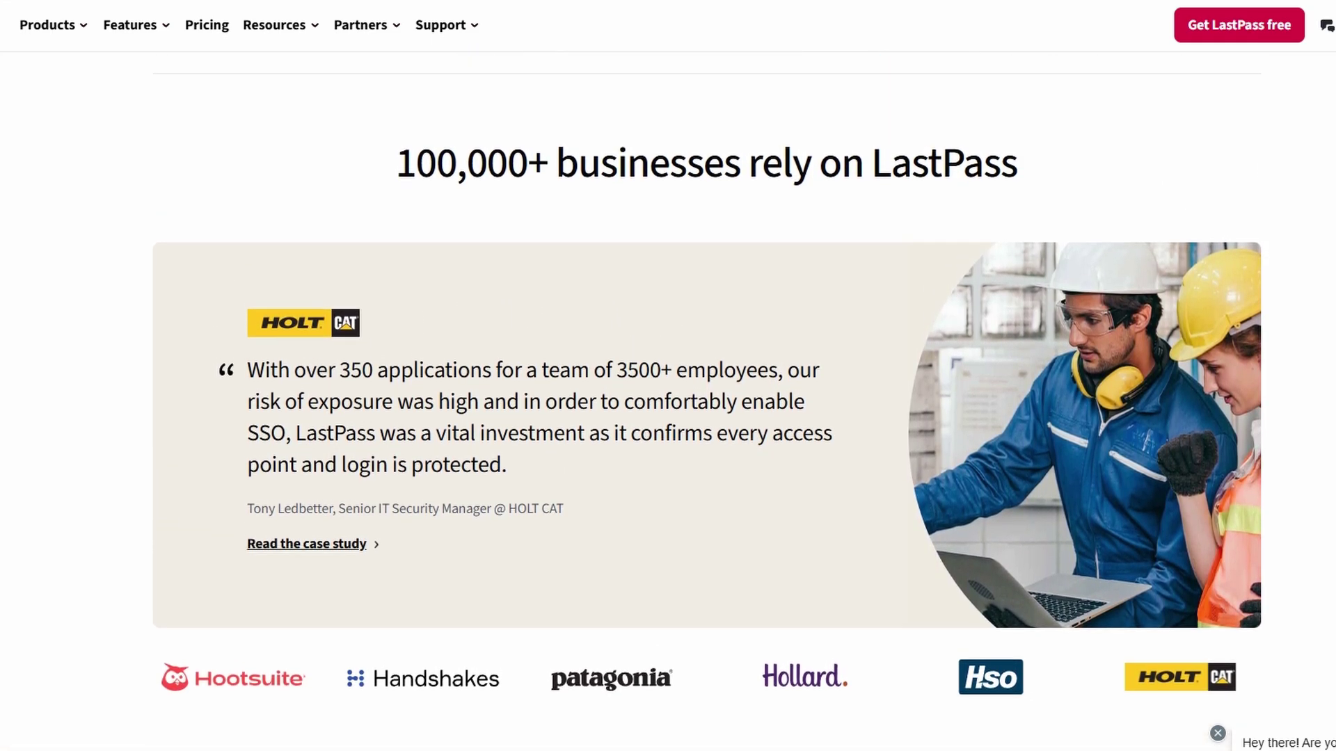
scroll(668, 376, "up", 1)
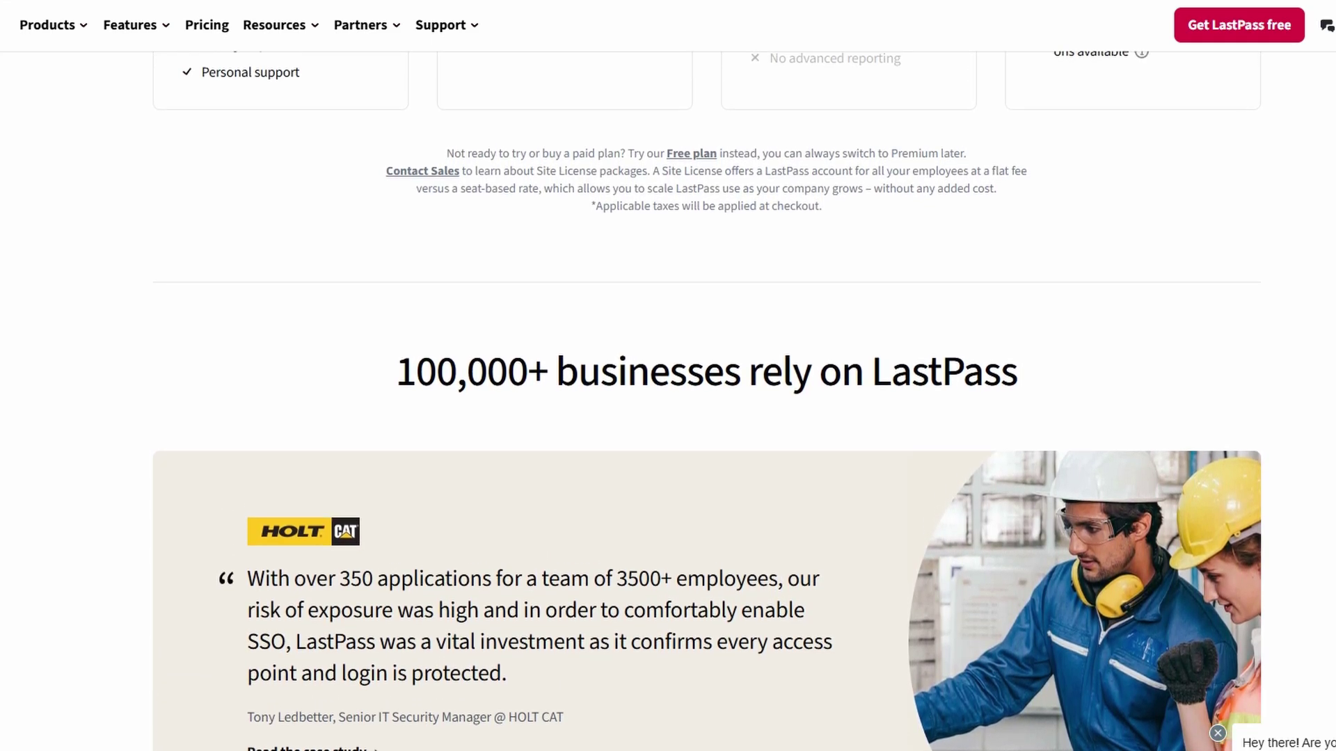
scroll(668, 376, "up", 1)
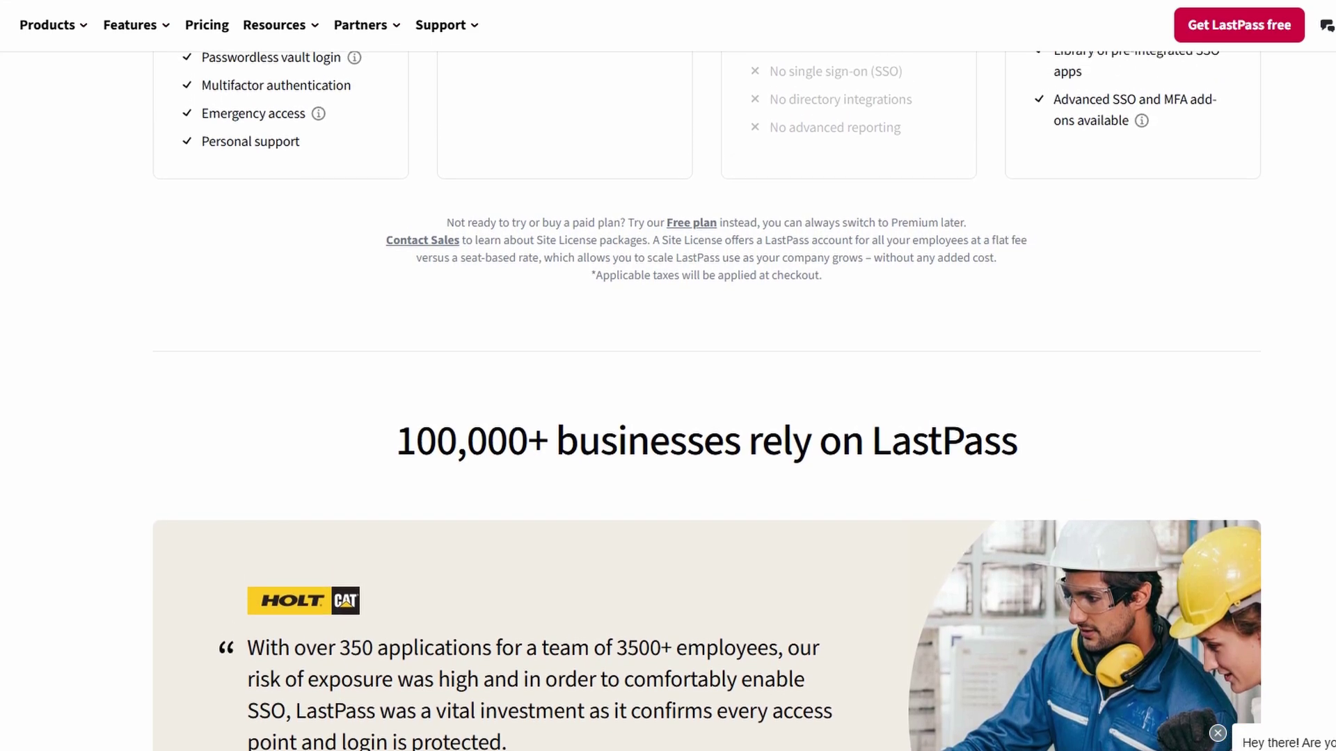
scroll(667, 376, "up", 1)
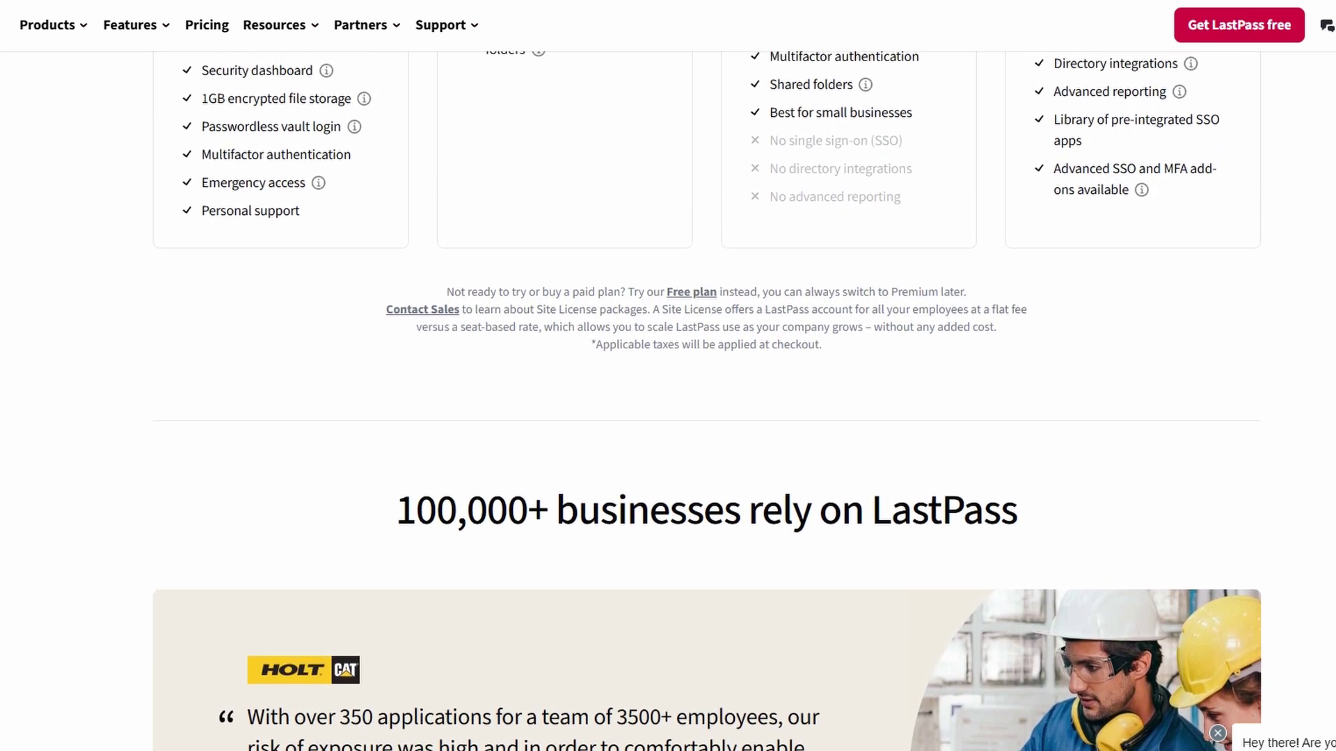
scroll(668, 376, "up", 2)
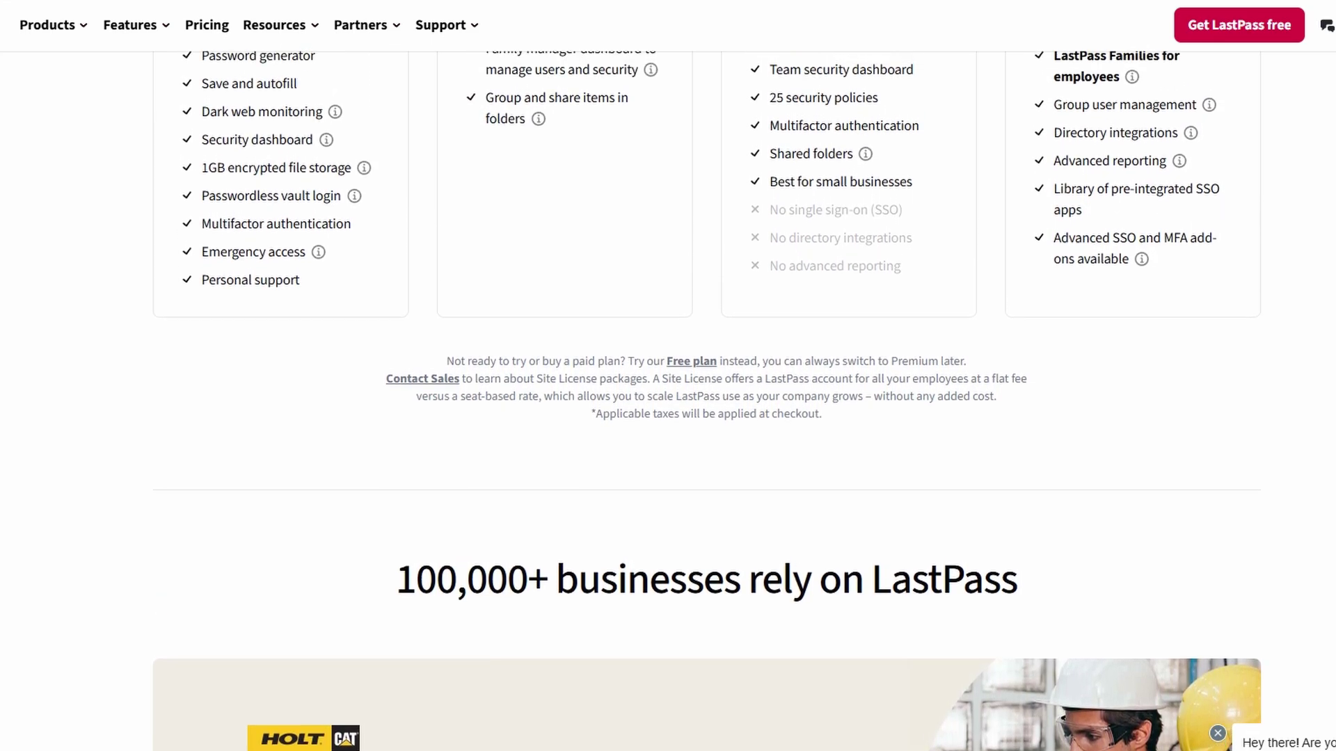
scroll(668, 375, "up", 1)
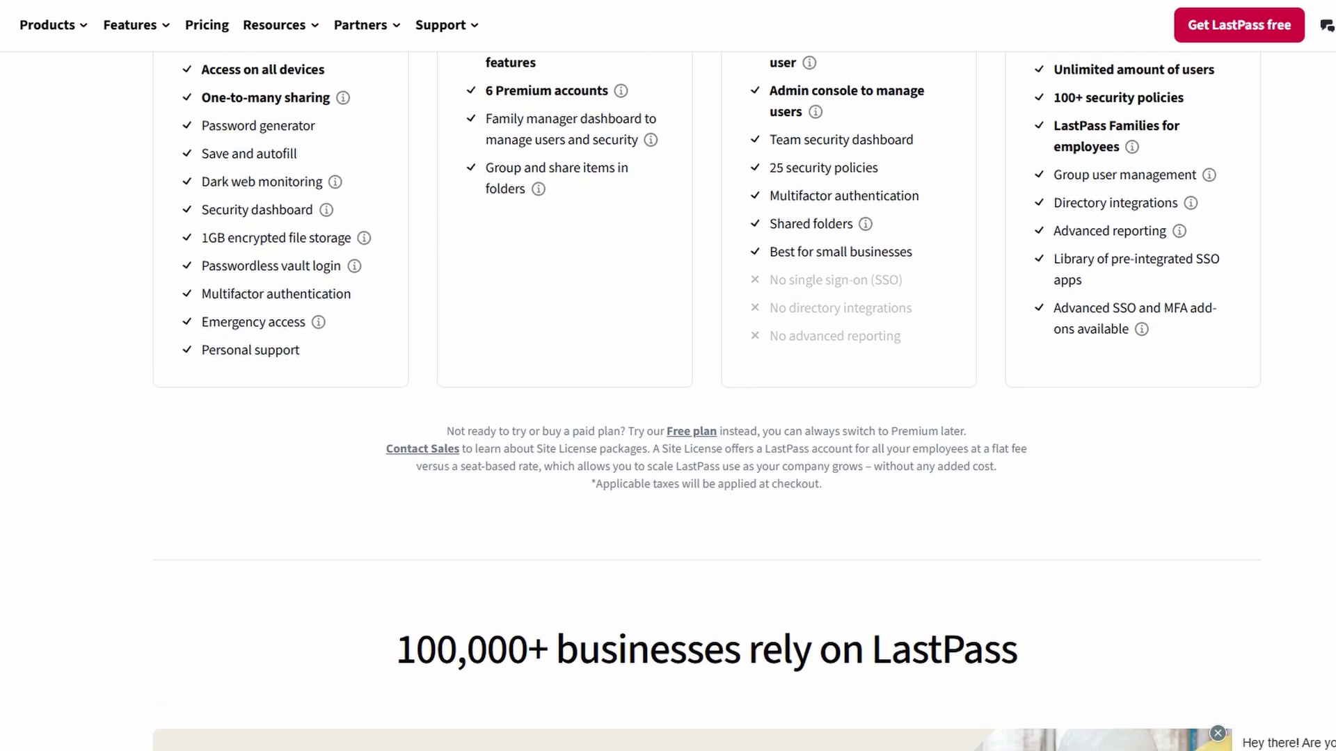
scroll(706, 402, "up", 1)
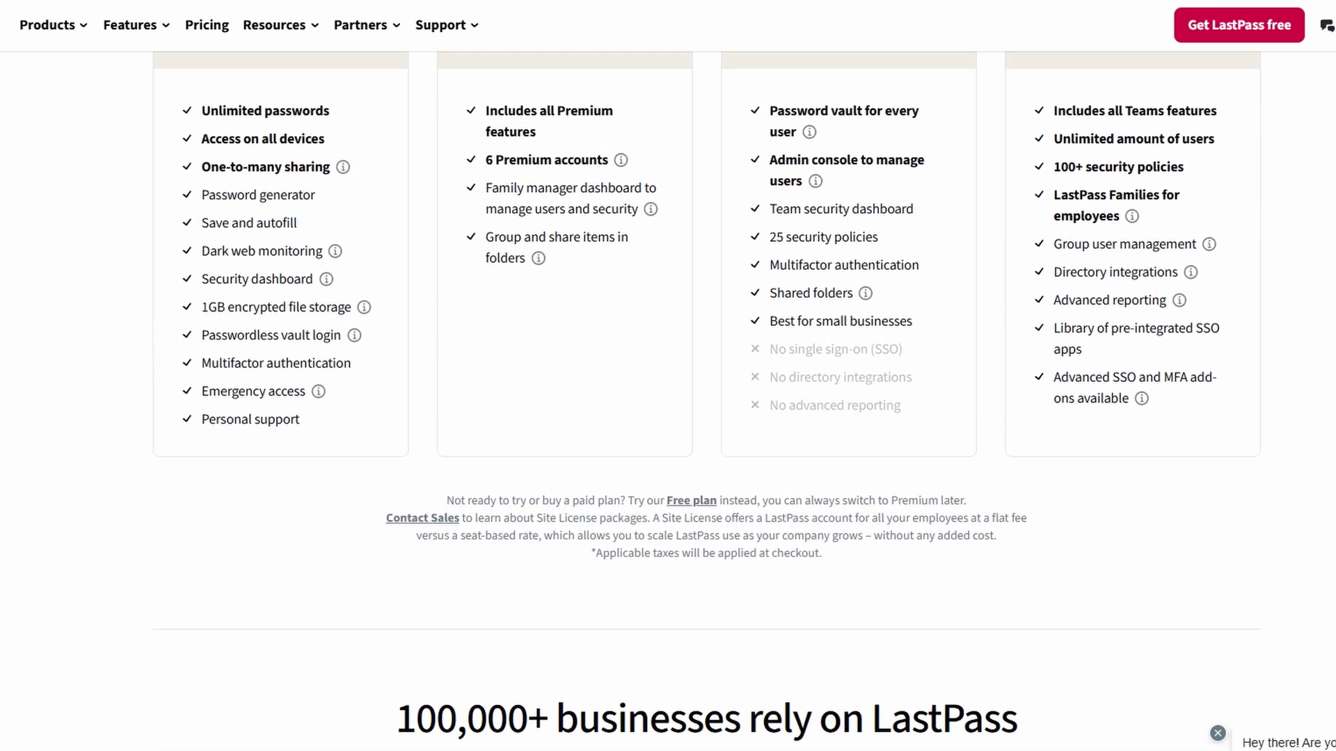
scroll(706, 402, "up", 1)
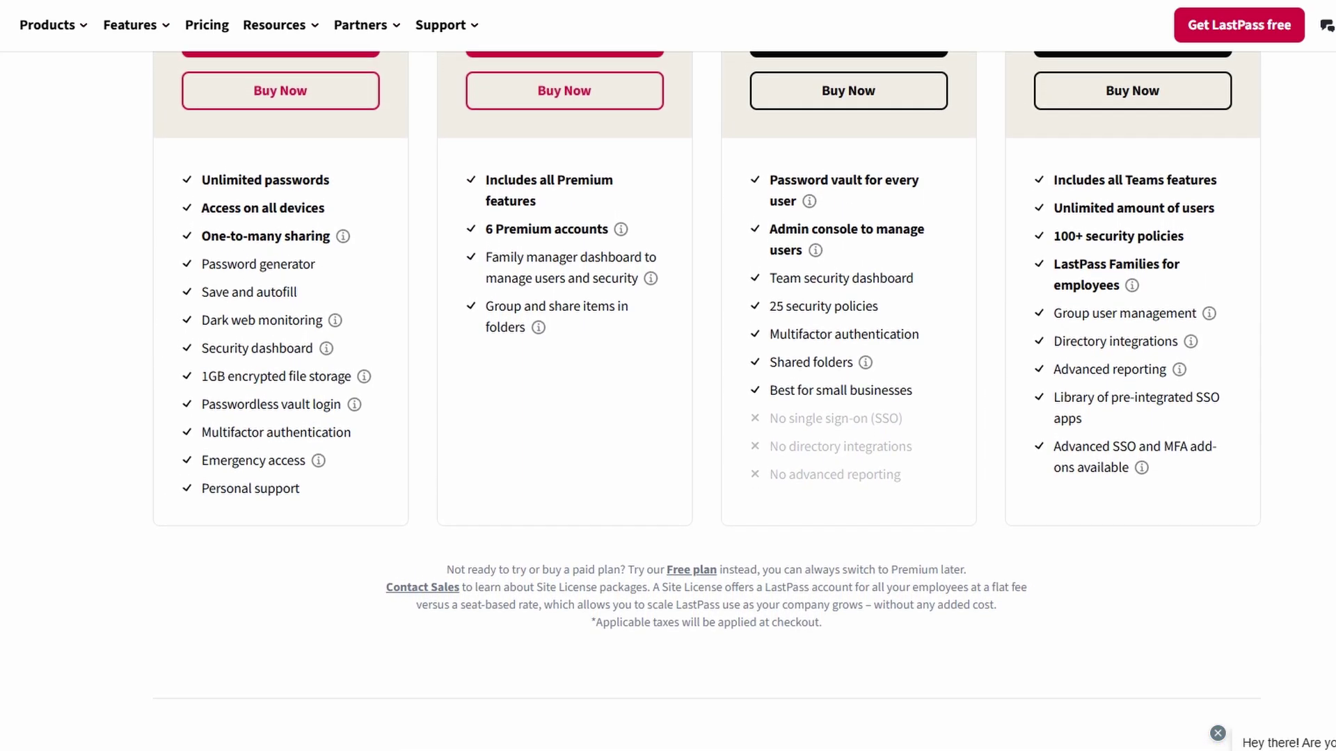
scroll(706, 401, "up", 1)
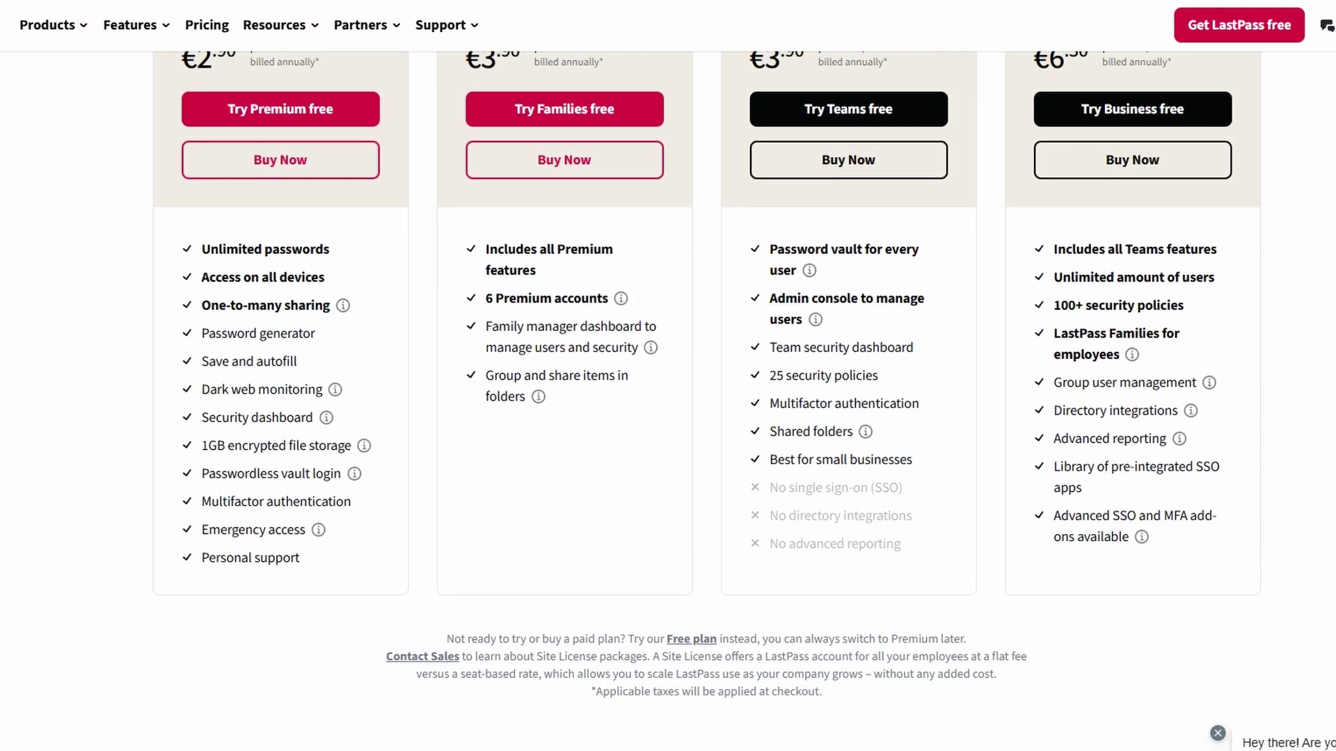
scroll(706, 401, "up", 1)
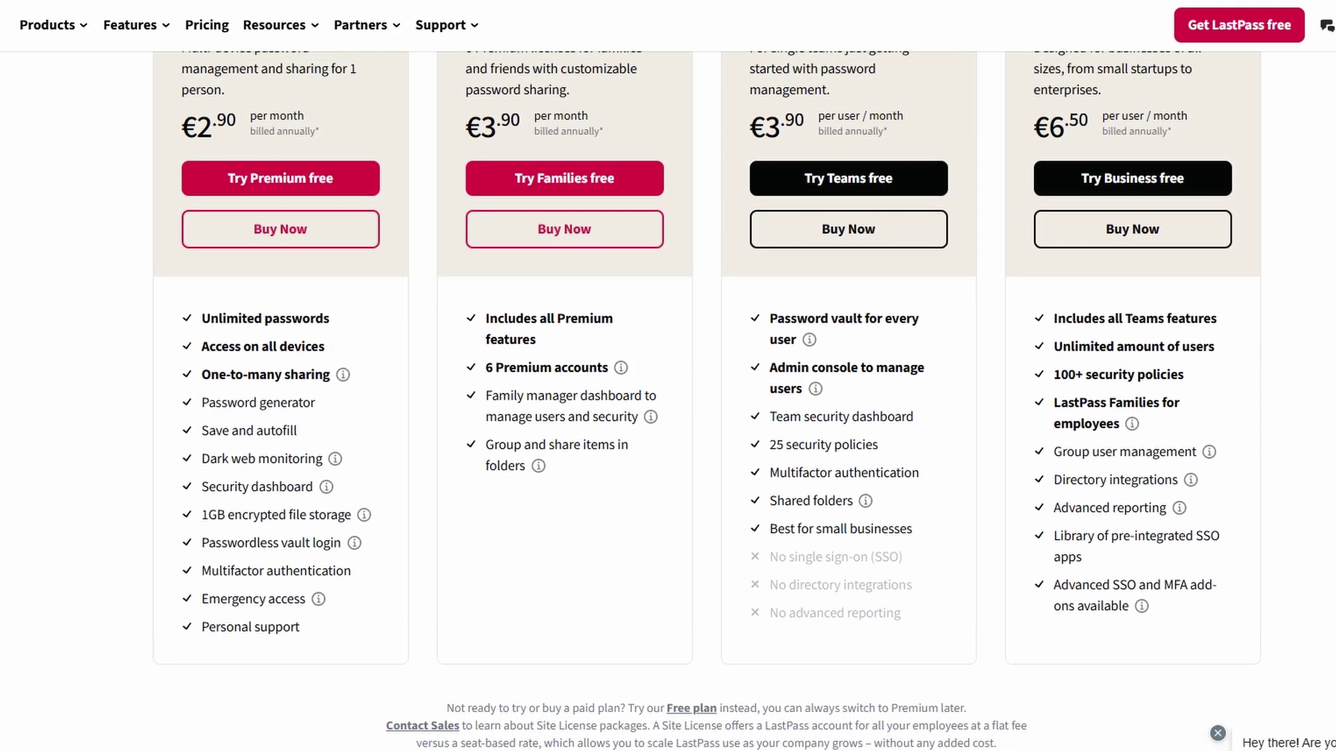
scroll(706, 401, "up", 1)
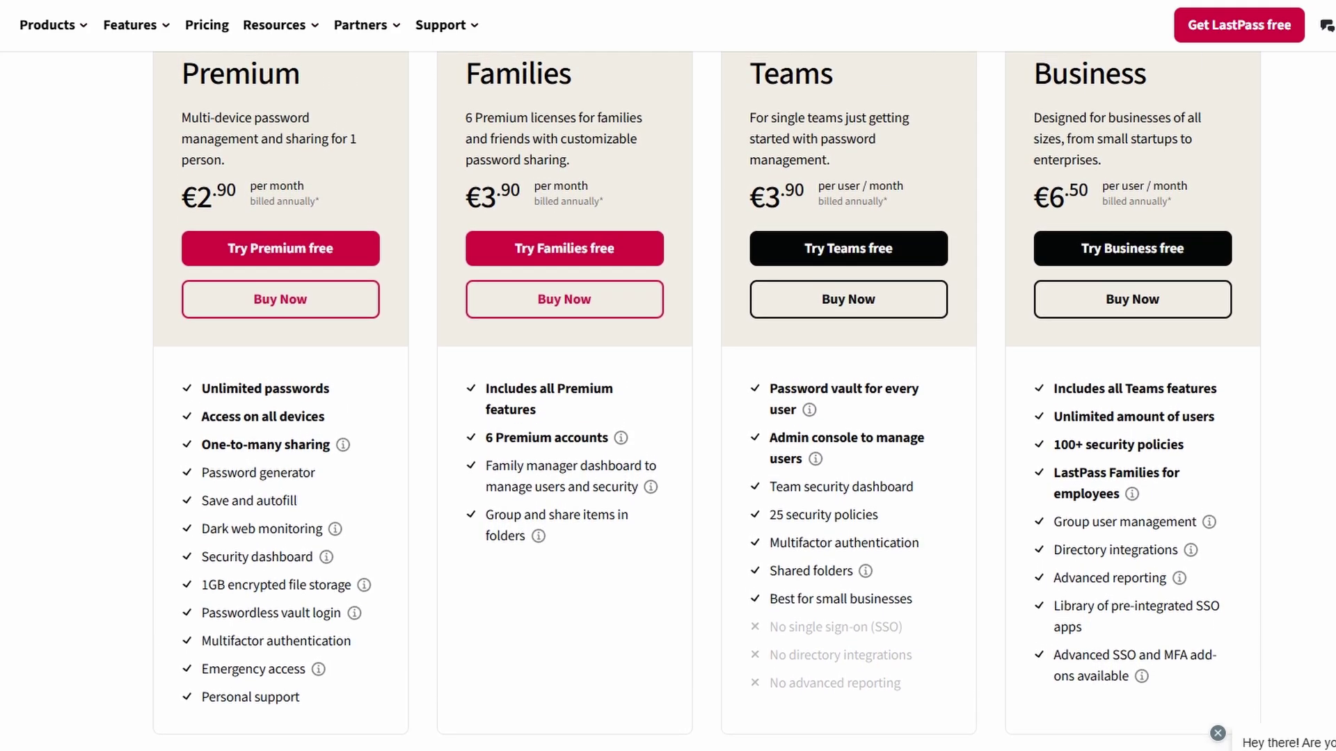
scroll(707, 401, "up", 1)
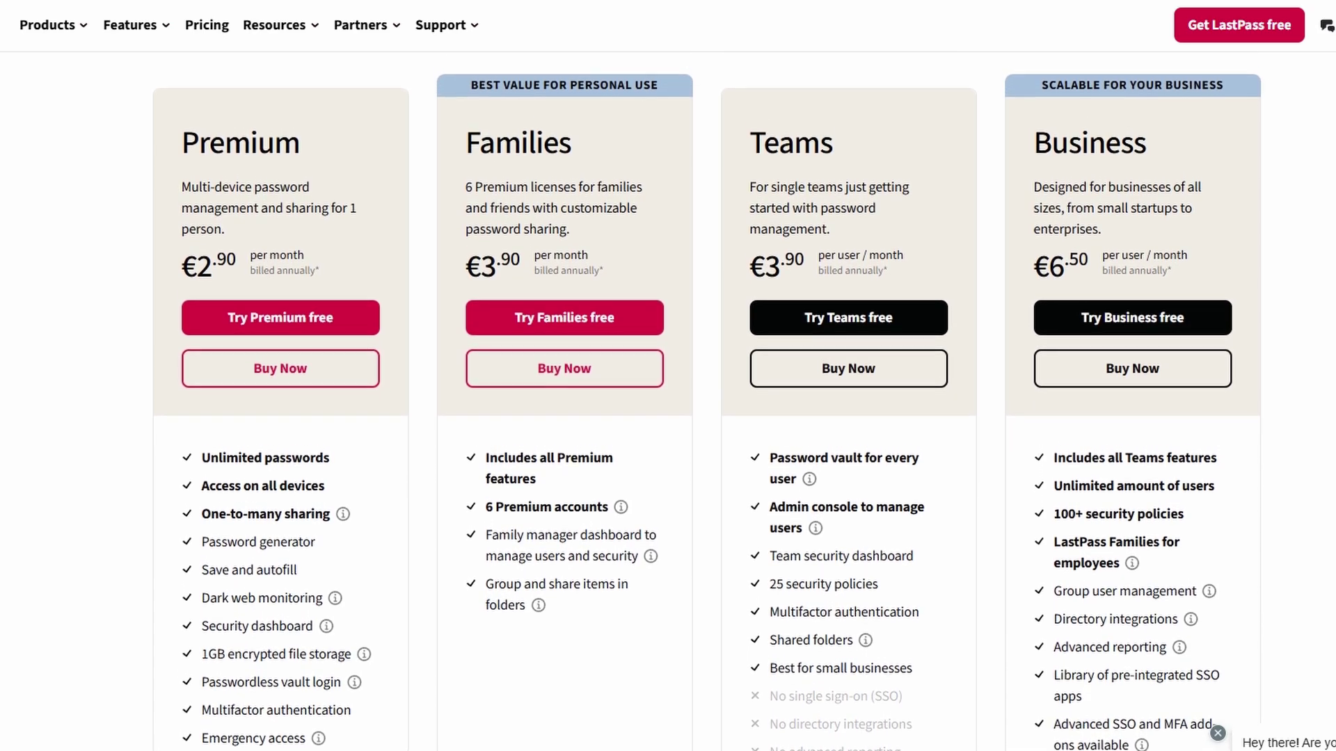
scroll(707, 401, "up", 1)
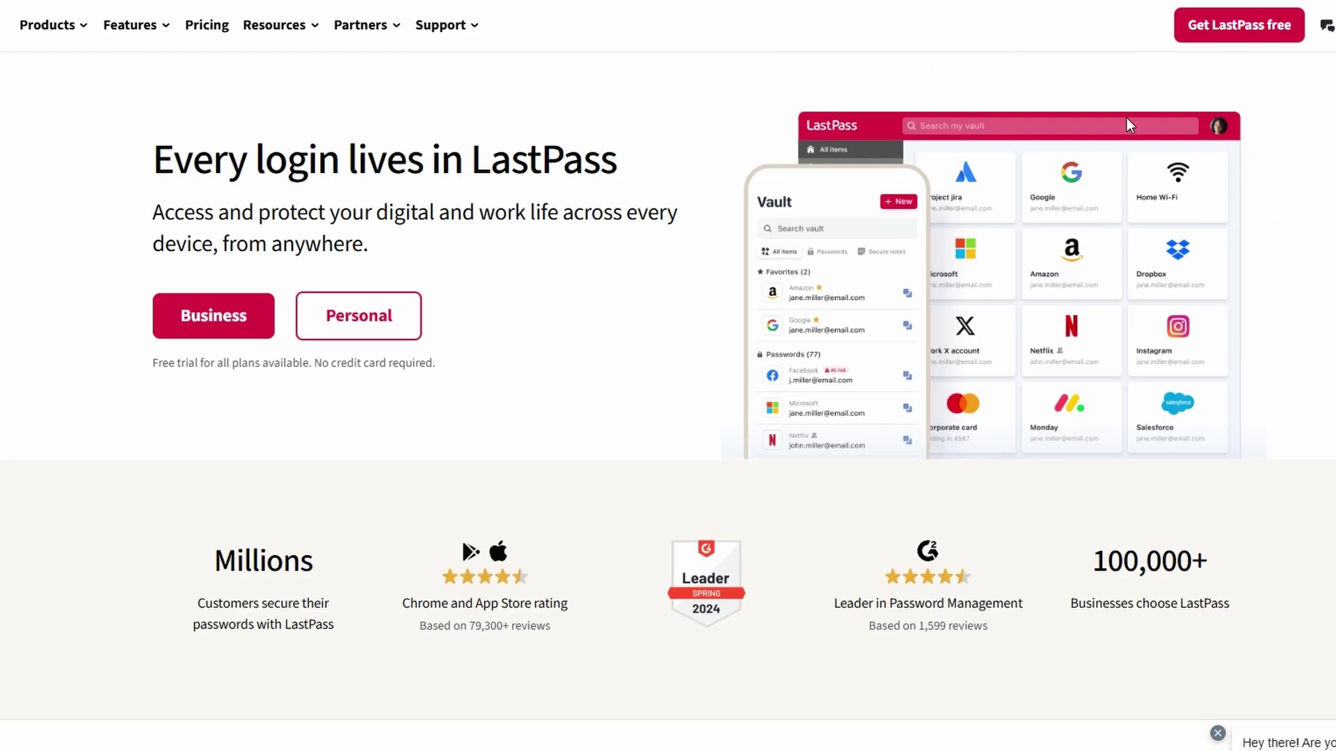
Choose Get LastPass free to show the Business and Personal free-trial options.
left_click(1250, 37)
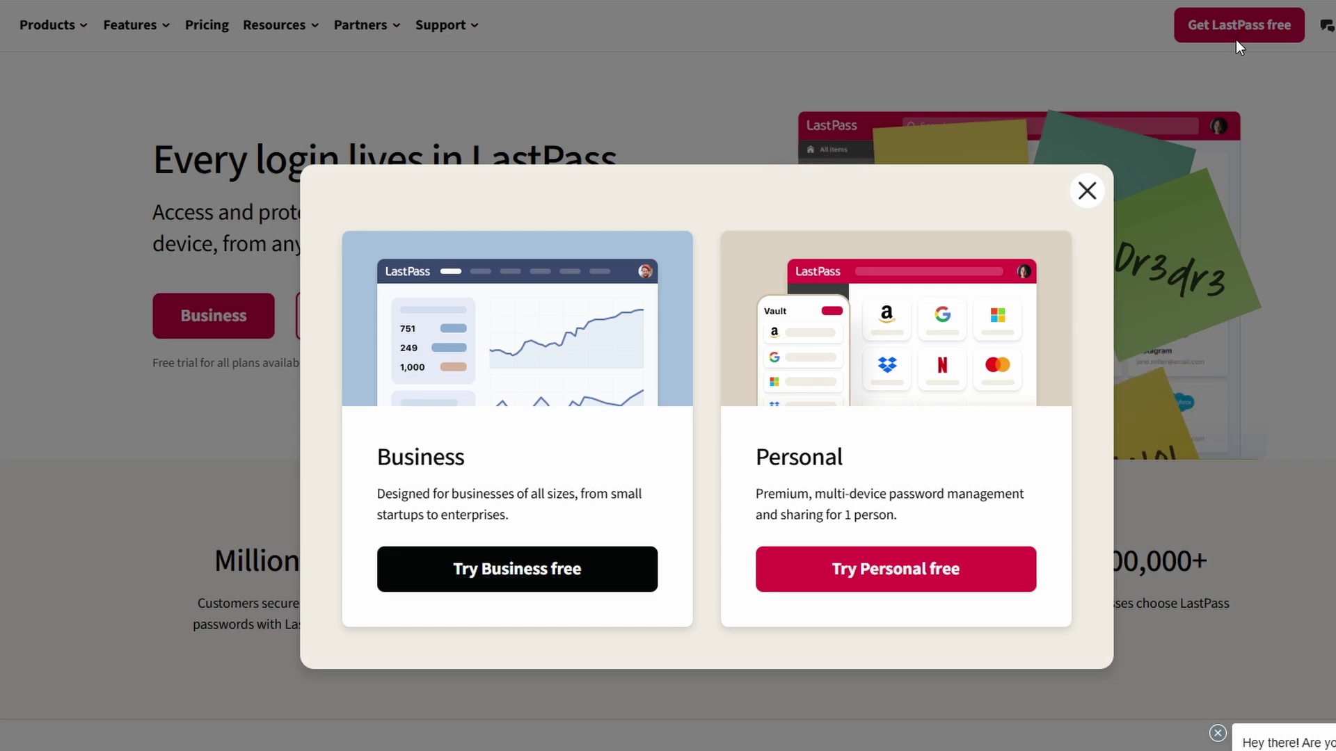
Start the Personal free trial and complete the signup form to create the account.
left_click(896, 597)
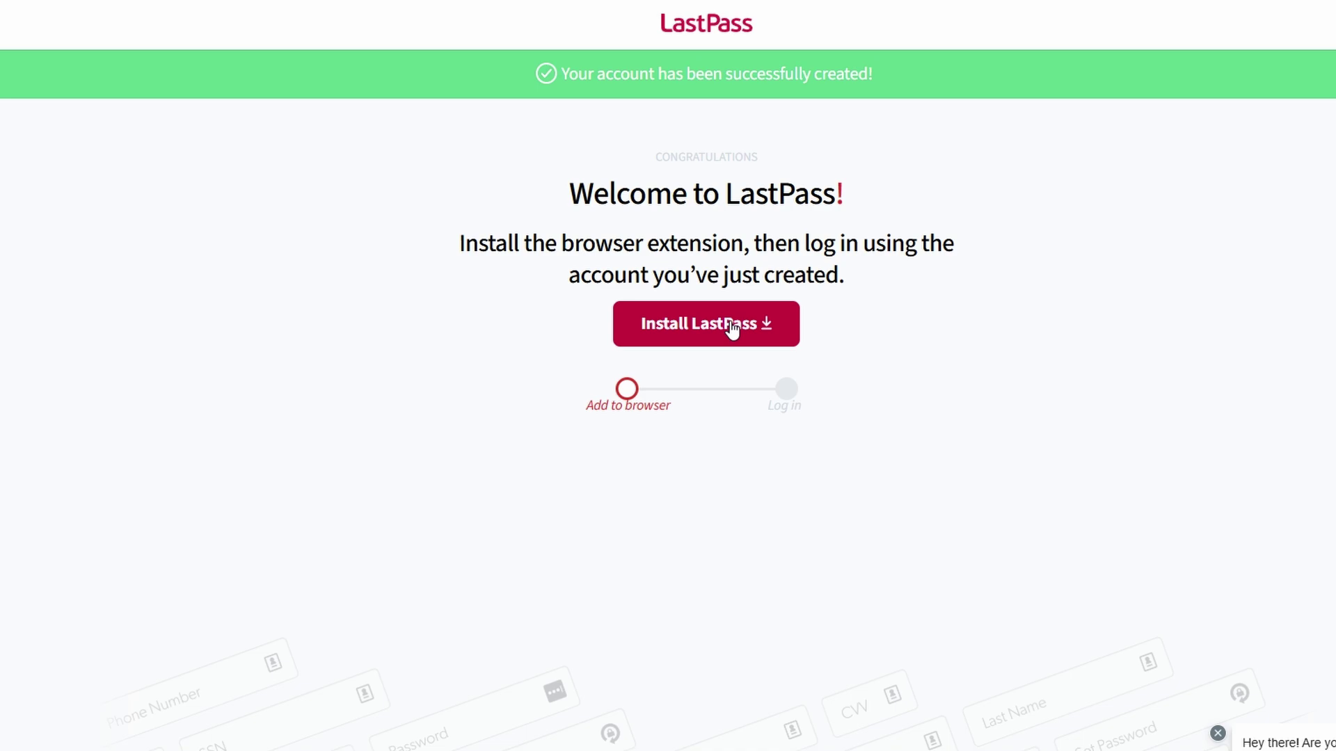
Install the LastPass: Free Password Manager extension from its Chrome Web Store page.
left_click(731, 328)
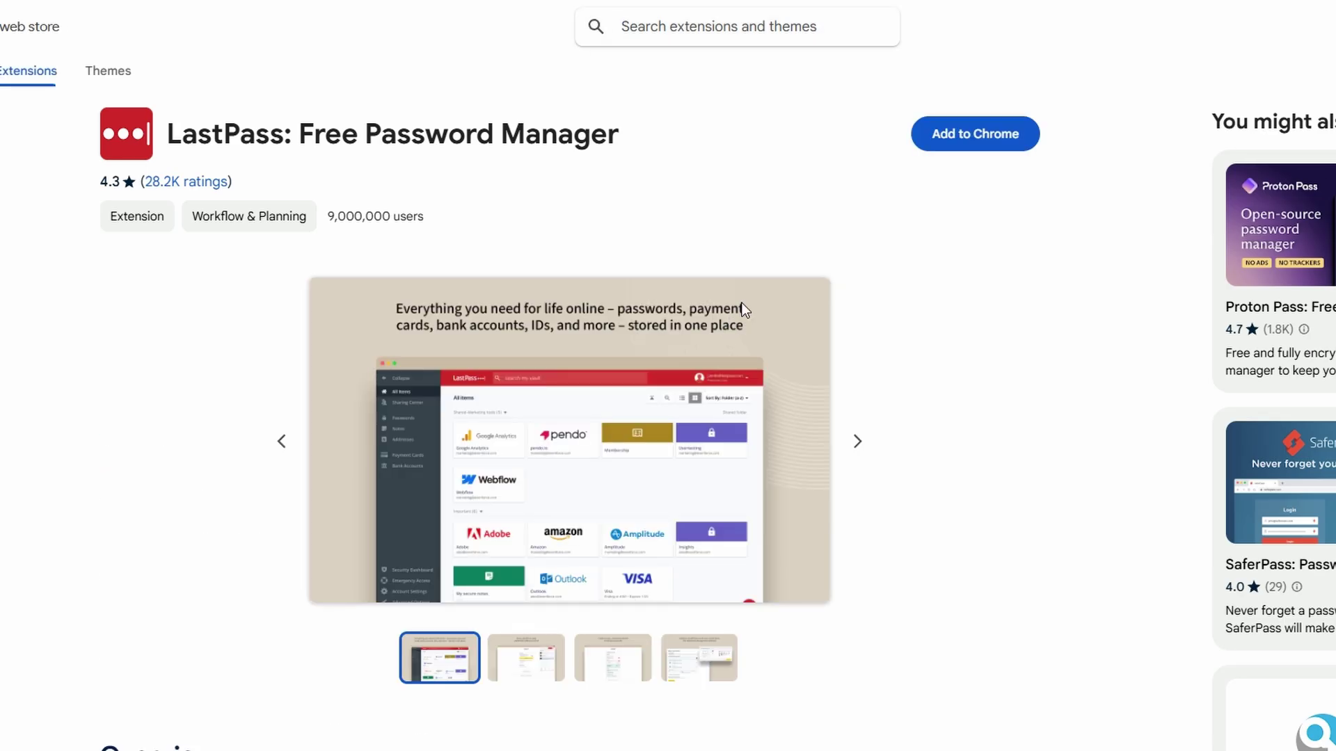
left_click(976, 138)
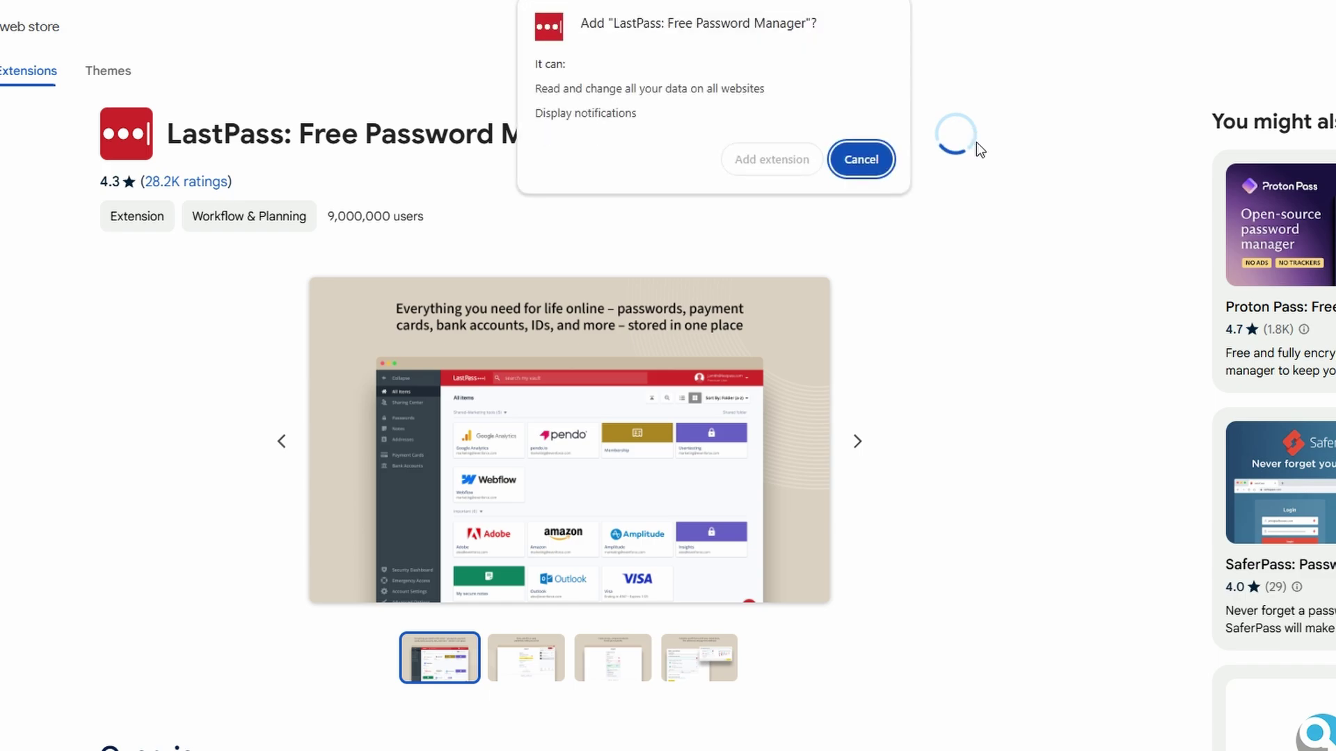
left_click(769, 158)
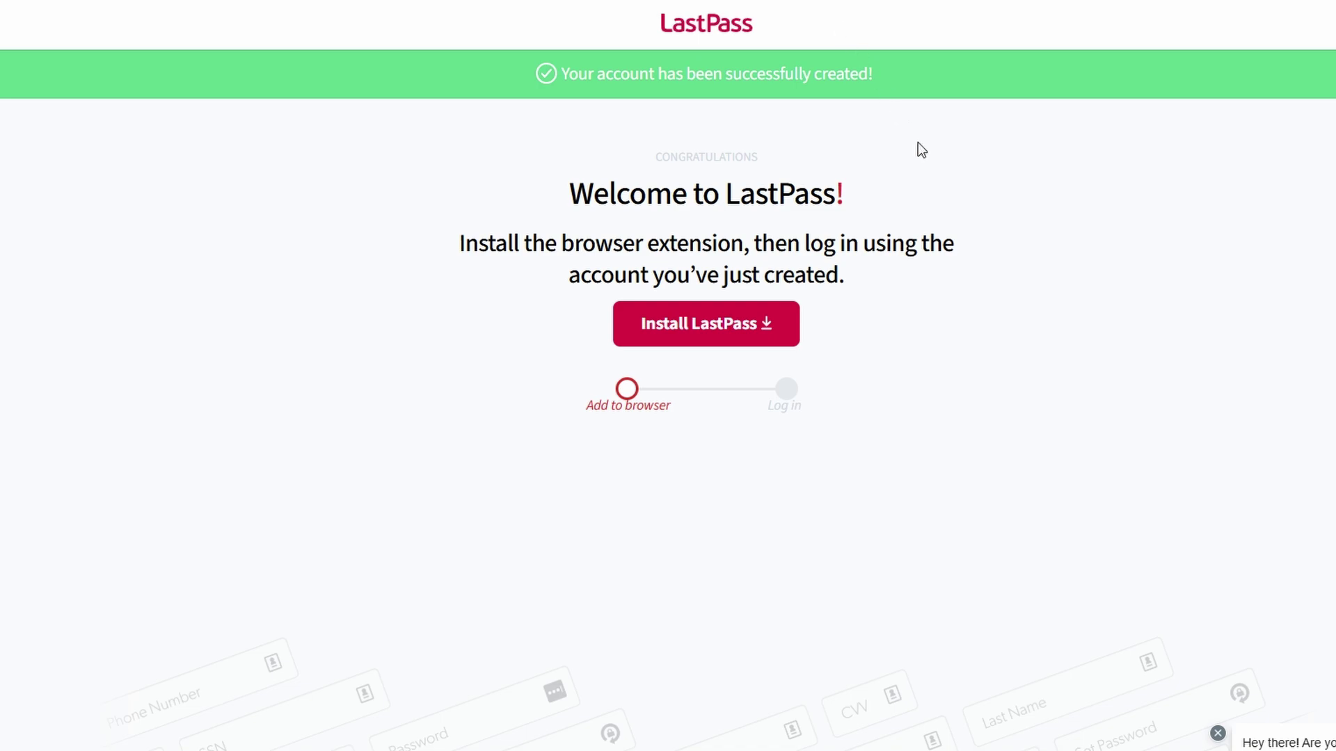
Return to the LastPass homepage and show Chrome's installed extensions list.
left_click(694, 29)
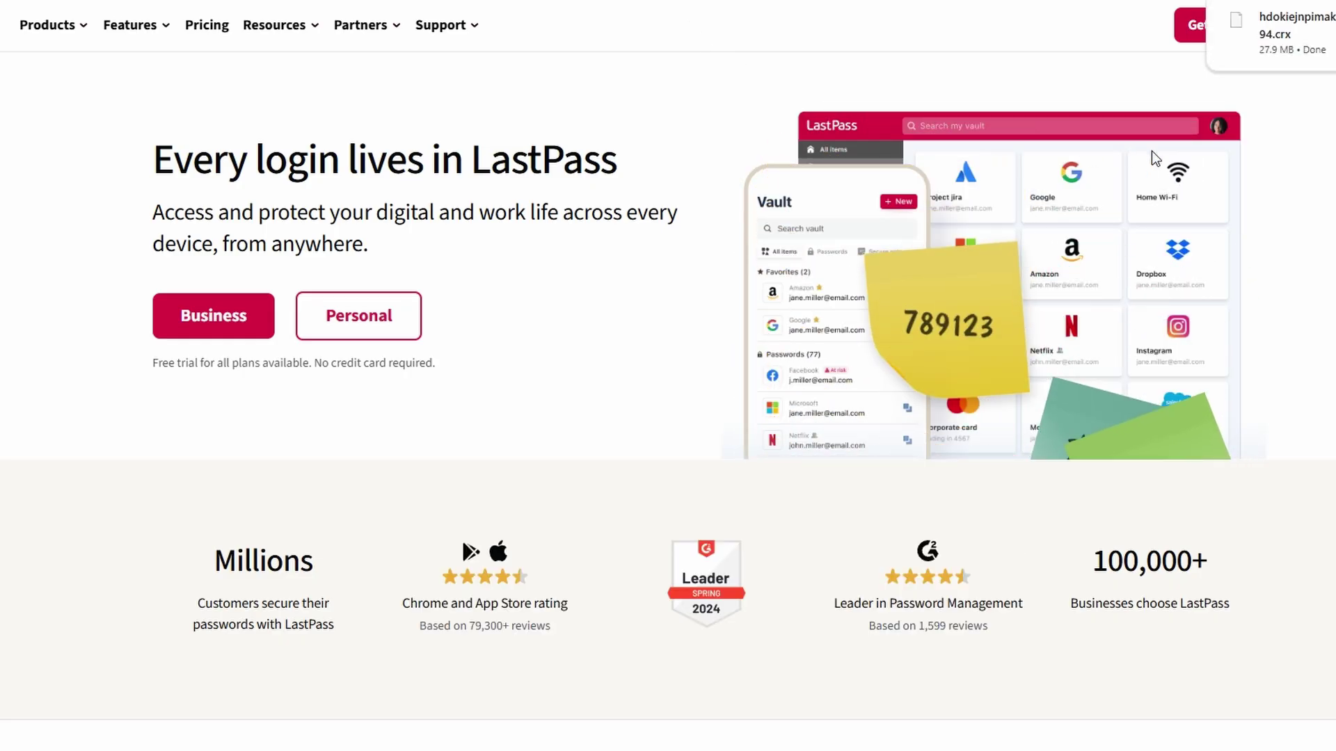
left_click(1329, 3)
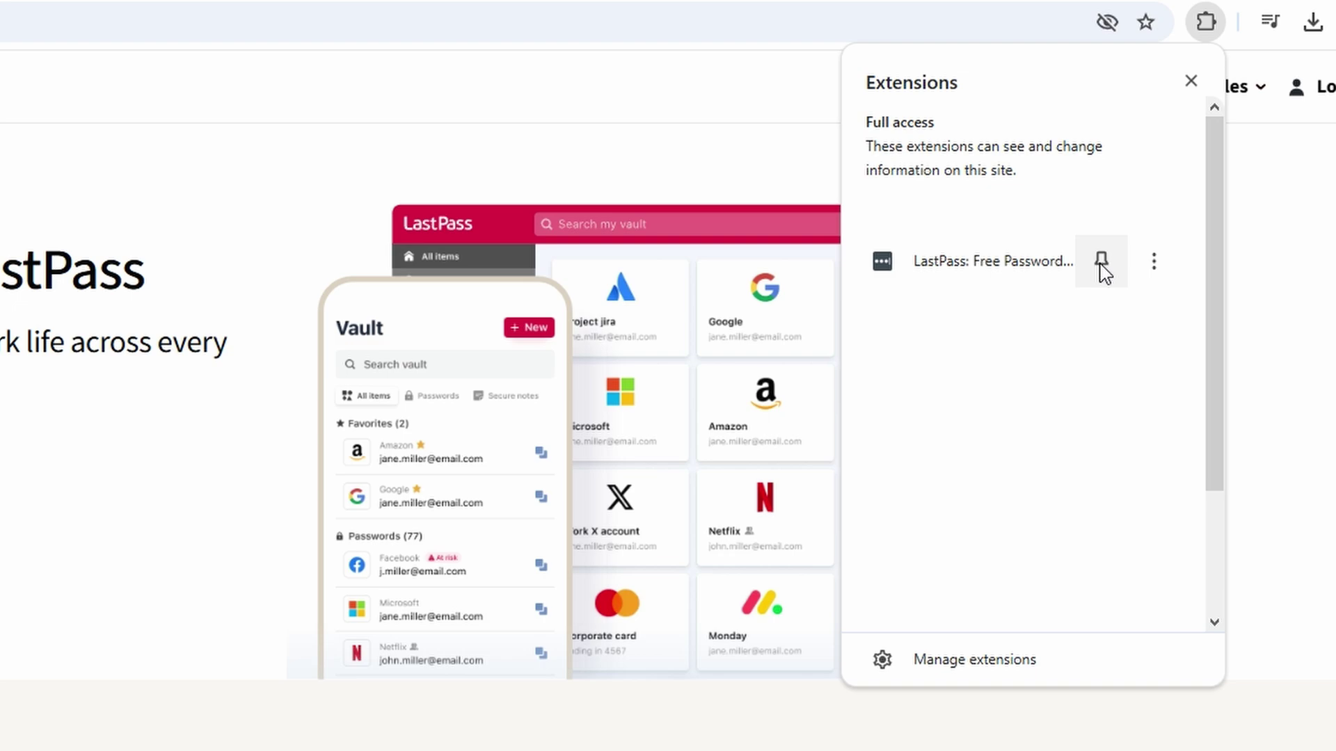
Pin LastPass to the toolbar and log in through its extension popup.
left_click(1102, 263)
left_click(1162, 21)
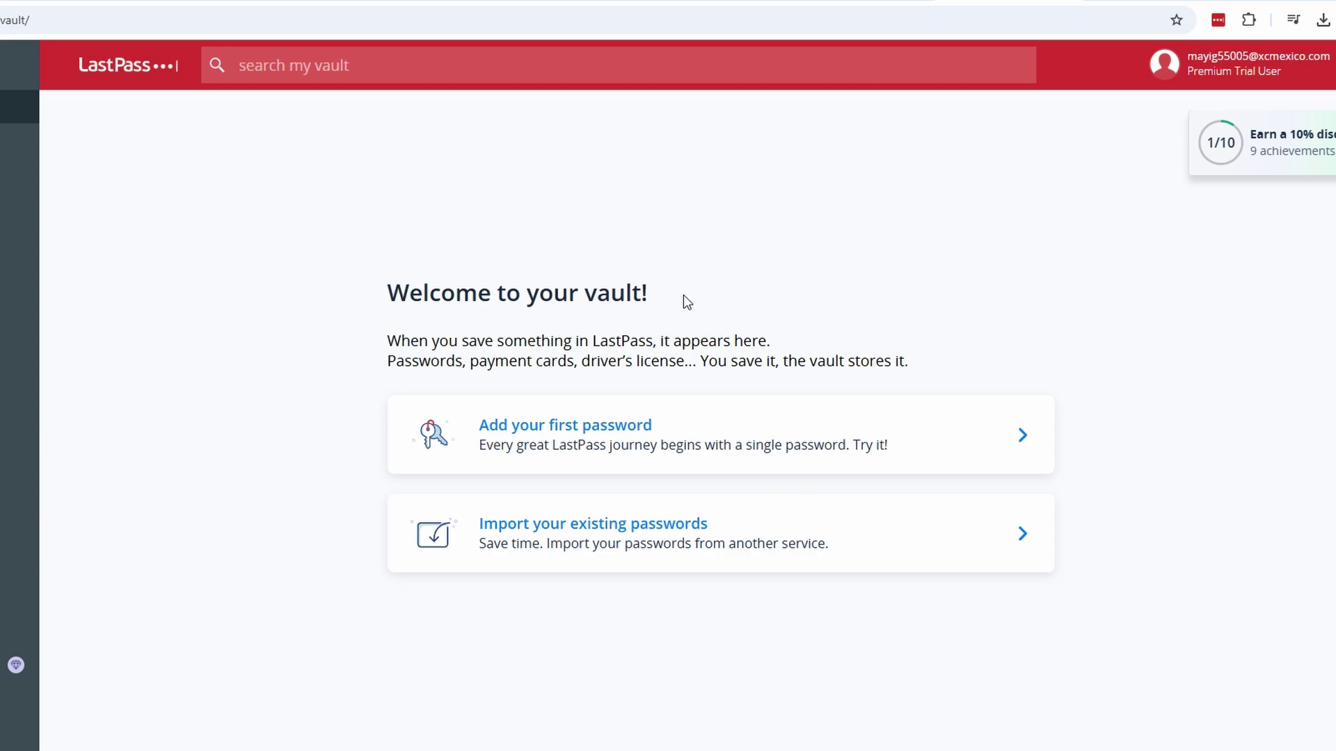
Launch the full web vault from the extension popup and show the empty Notes category.
left_click(1218, 21)
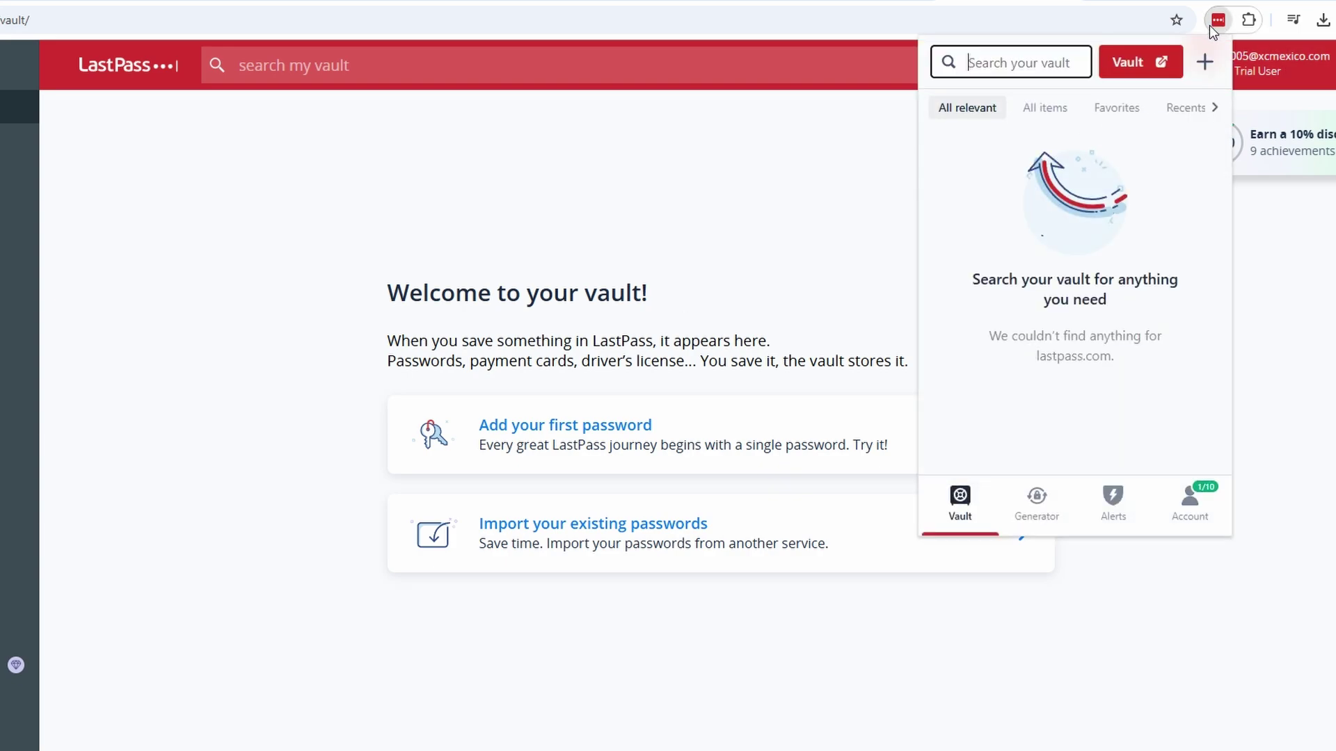
left_click(1129, 64)
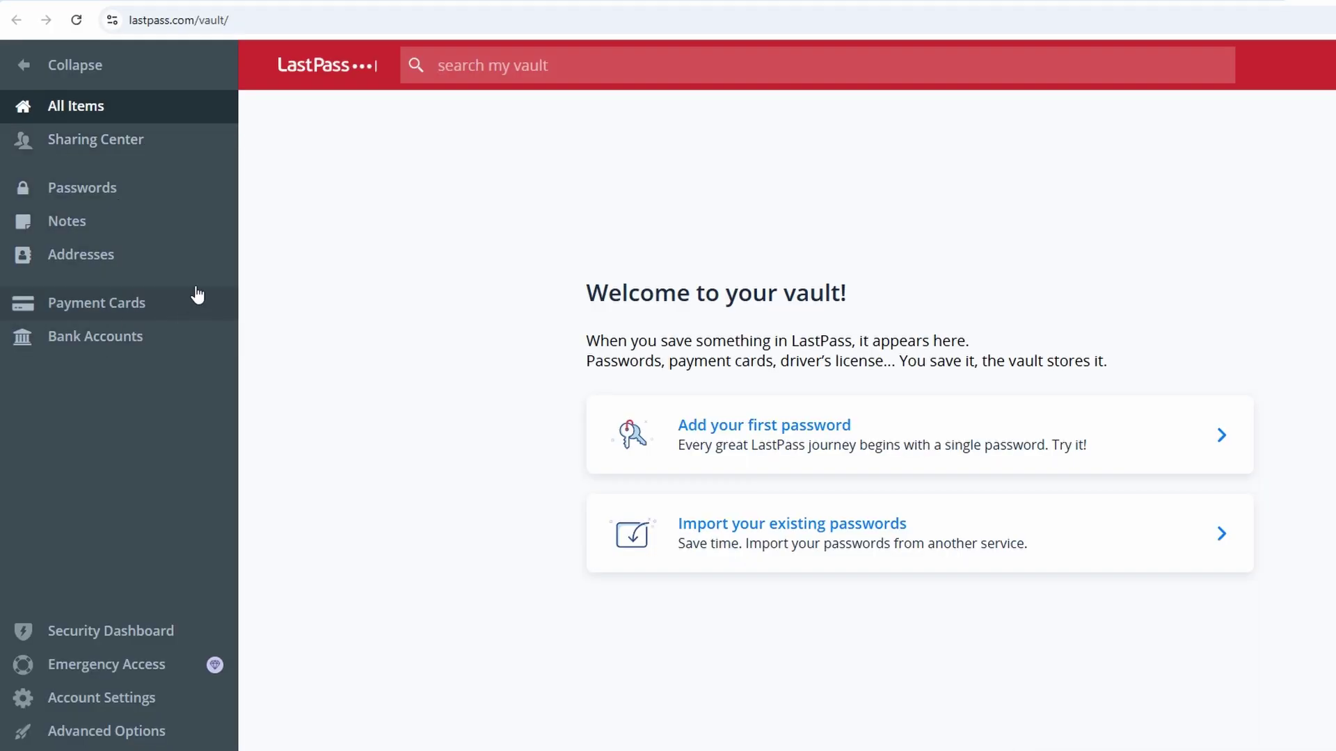
left_click(77, 227)
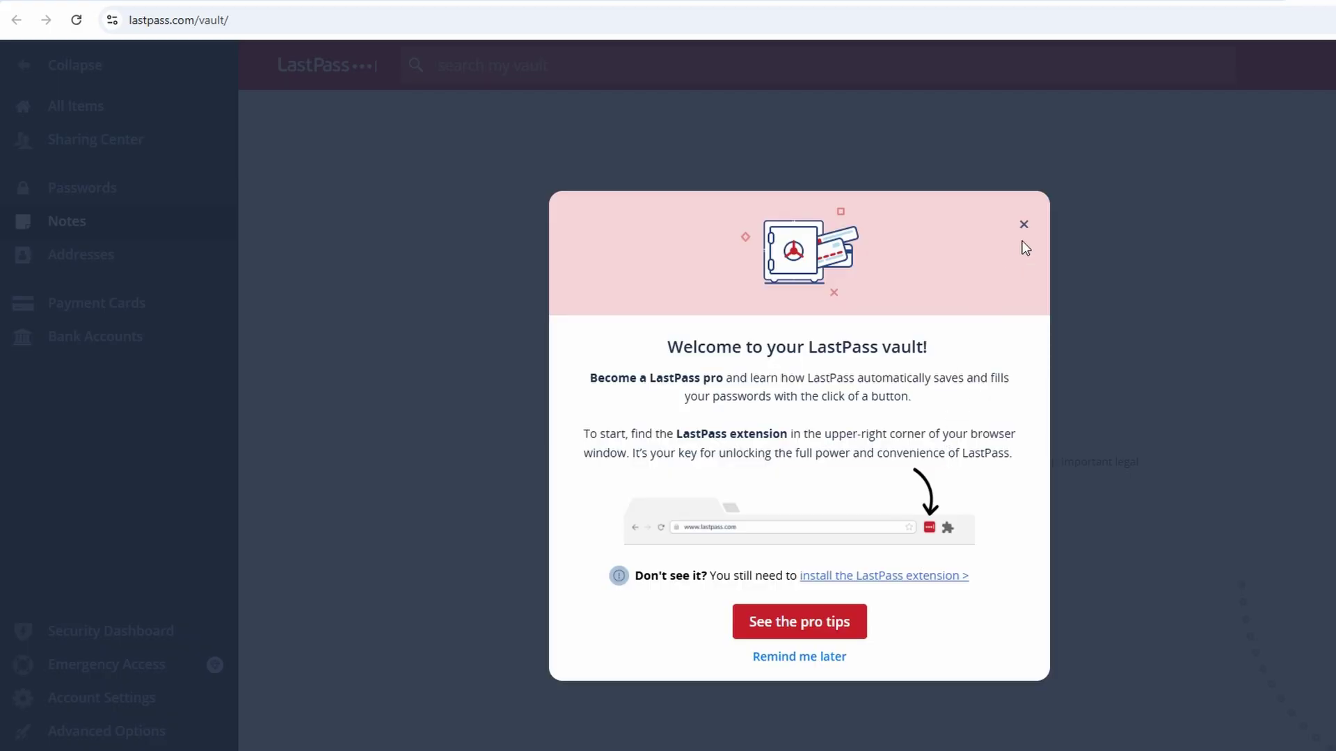
Close the vault welcome tips, then browse Payment Cards and the empty Addresses category.
left_click(1025, 224)
left_click(982, 248)
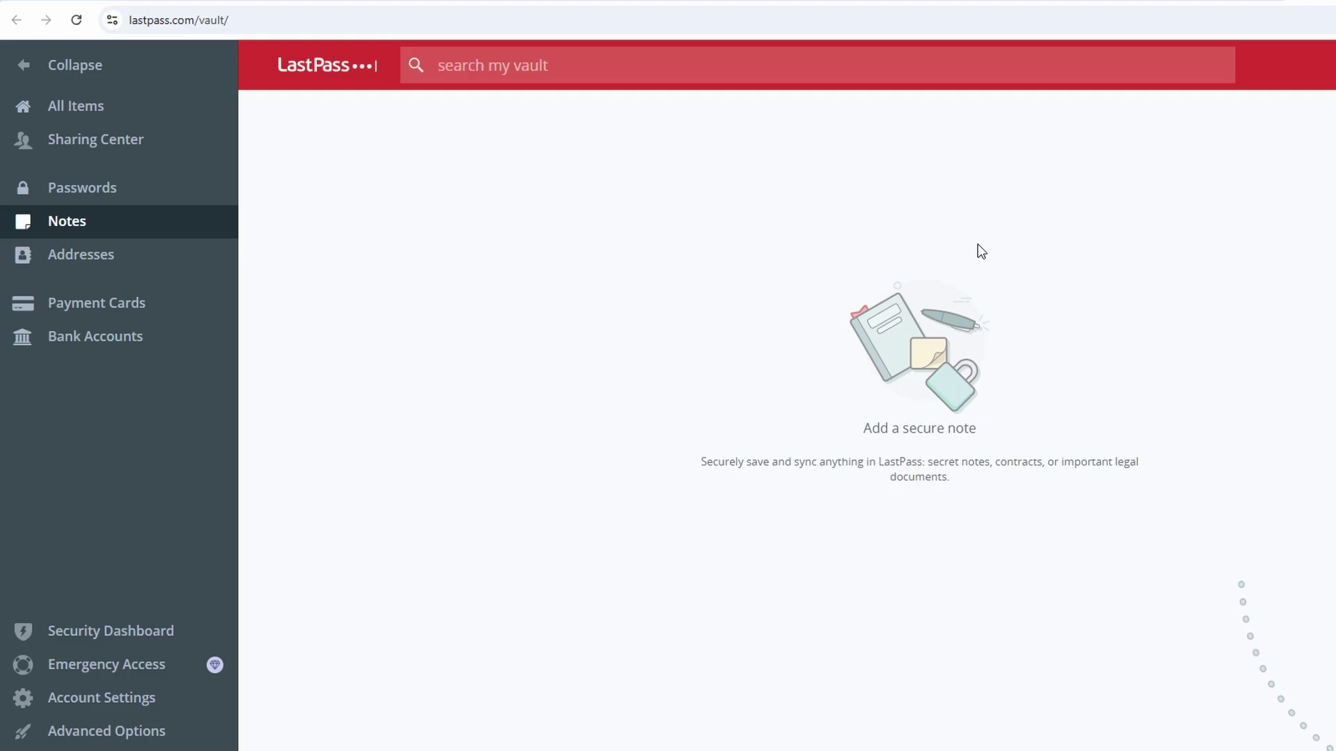
left_click(78, 303)
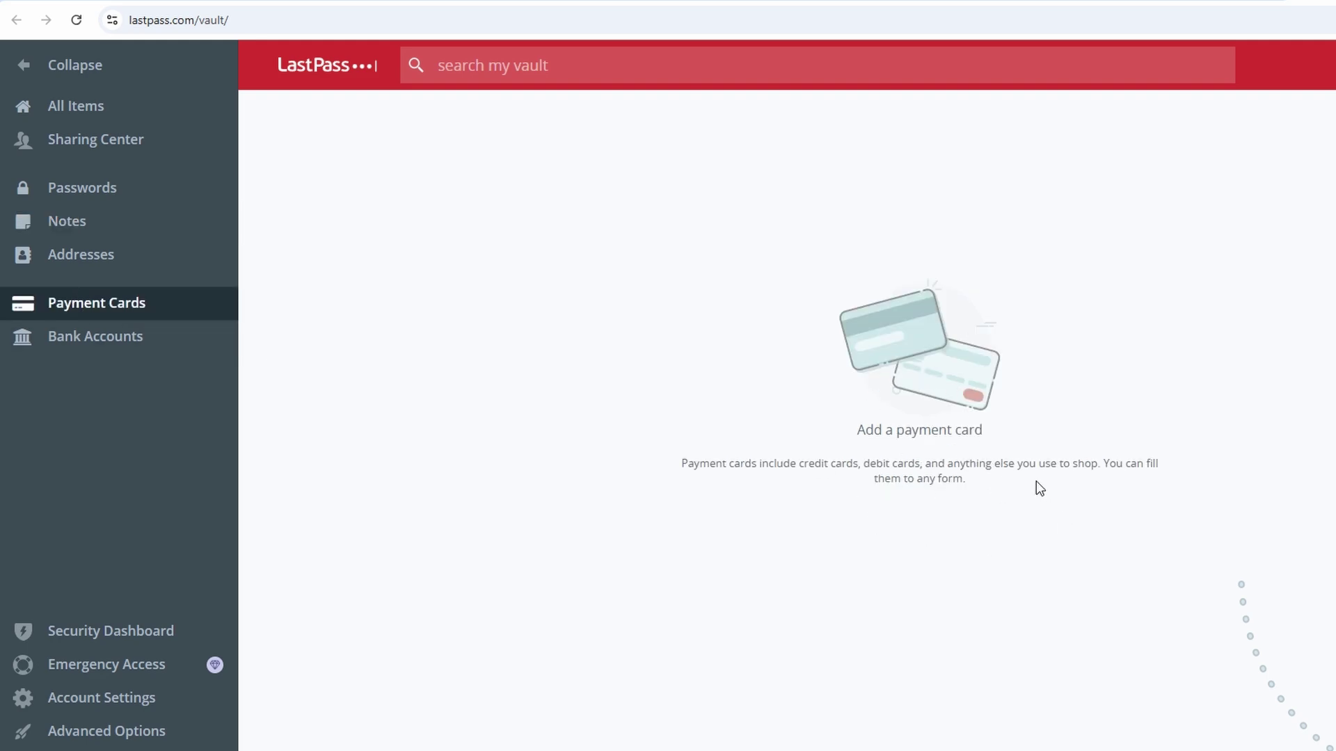
left_click(70, 254)
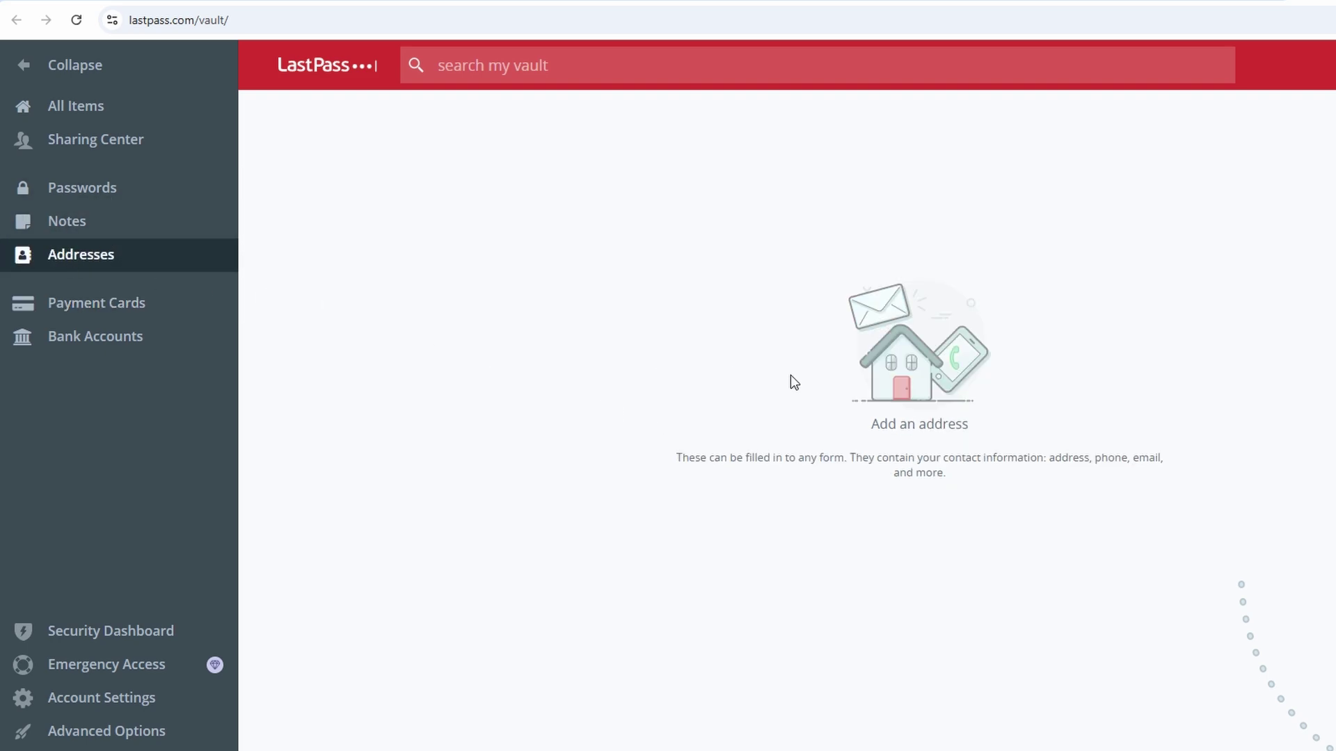
left_click_drag(866, 422, 971, 427)
left_click(984, 429)
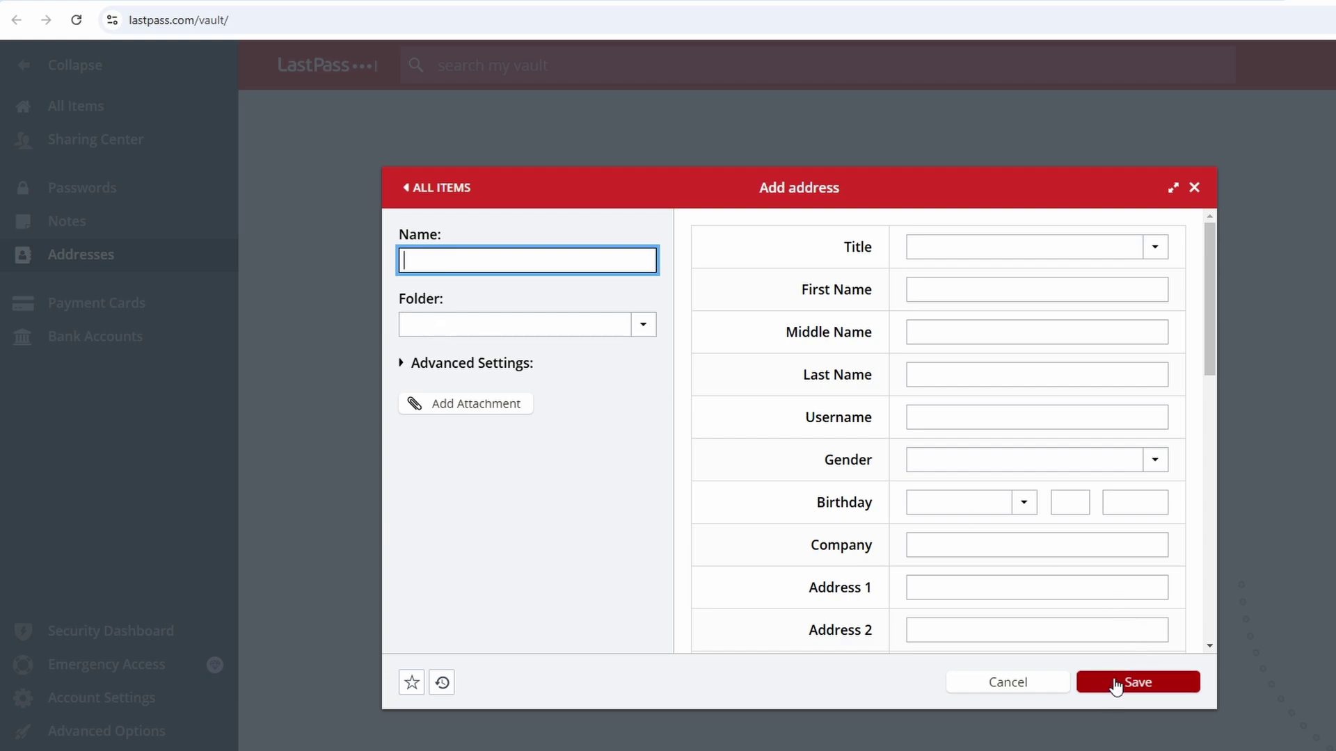
scroll(1038, 536, "down", 6)
scroll(1039, 536, "down", 5)
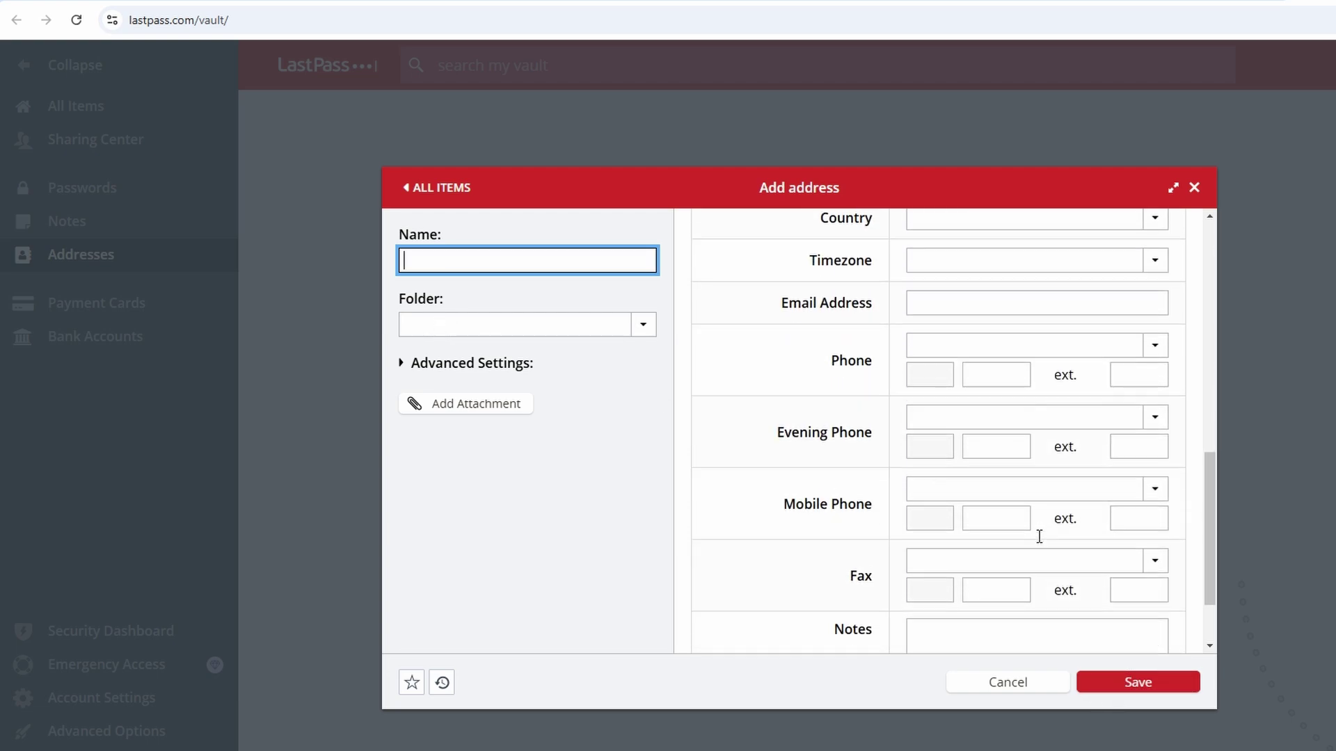
left_click(1194, 188)
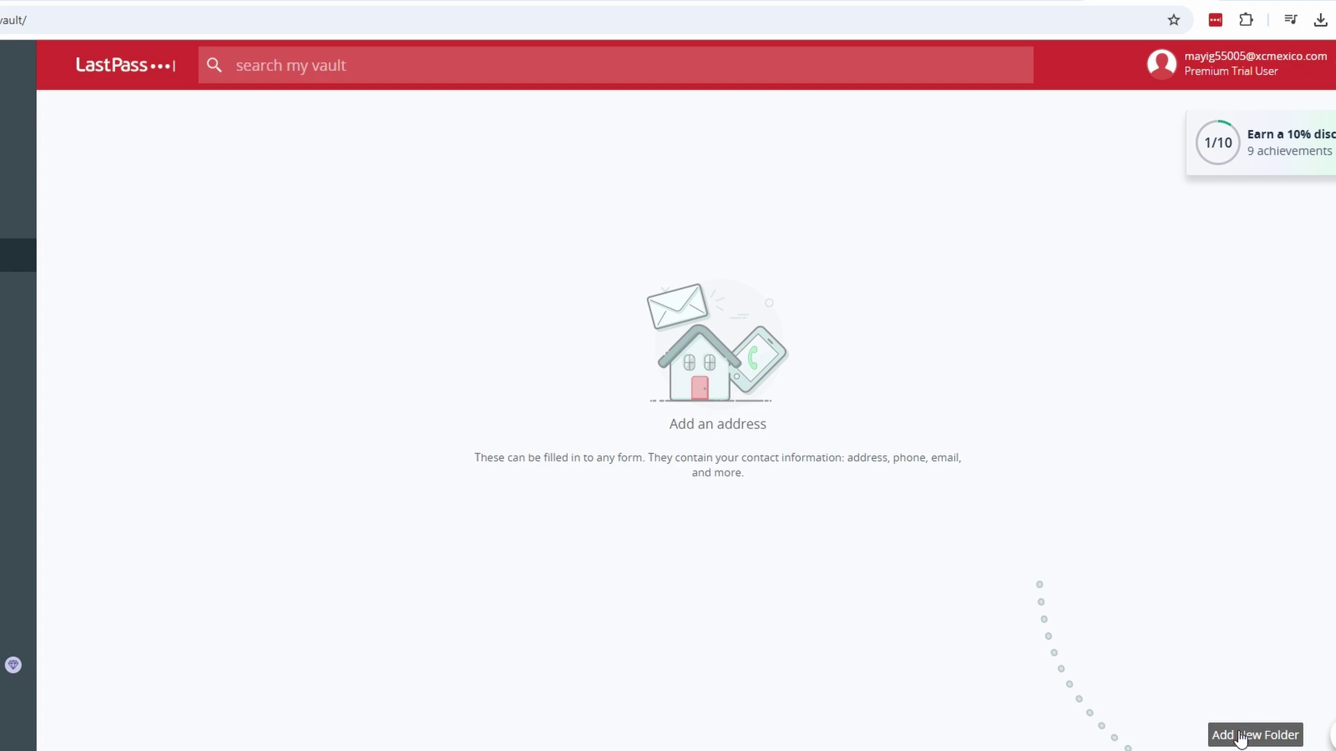
Add an empty folder named 'Folder Name' with no parent folder and save it.
left_click(1240, 739)
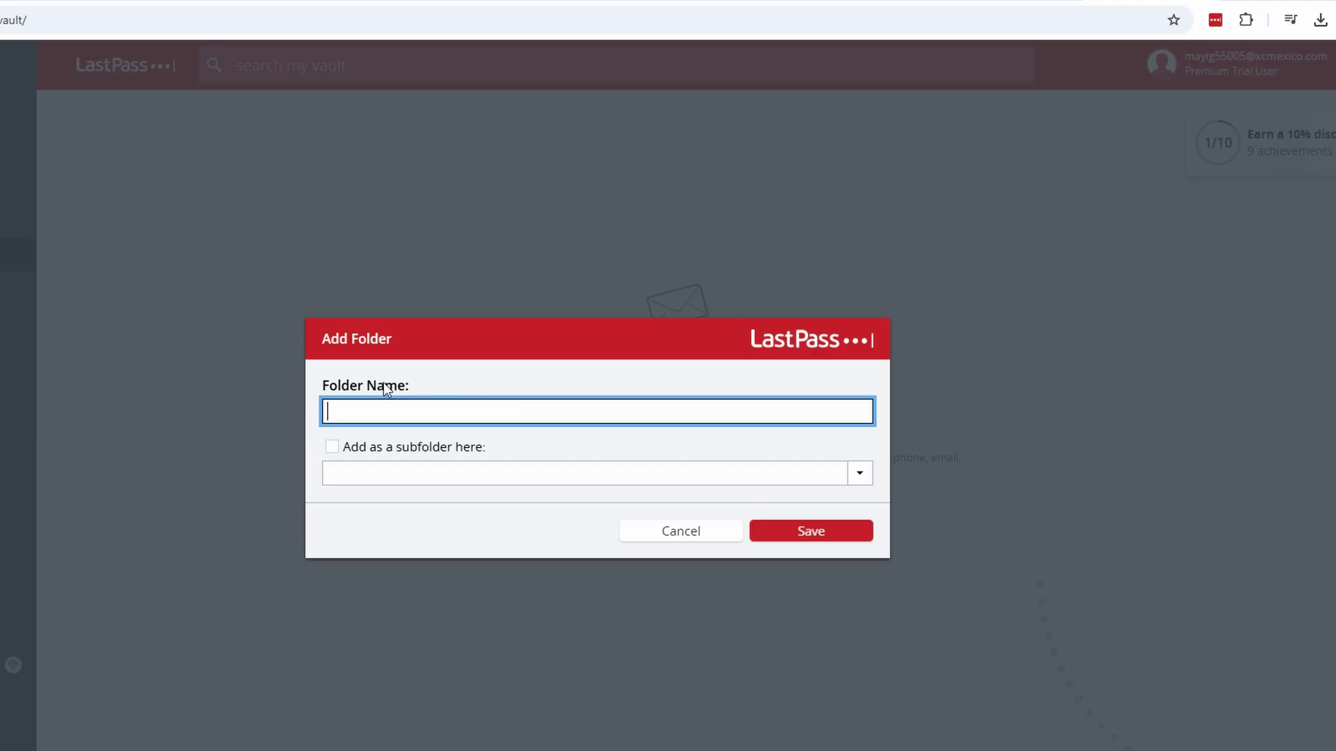
left_click_drag(323, 385, 384, 416)
left_click(528, 471)
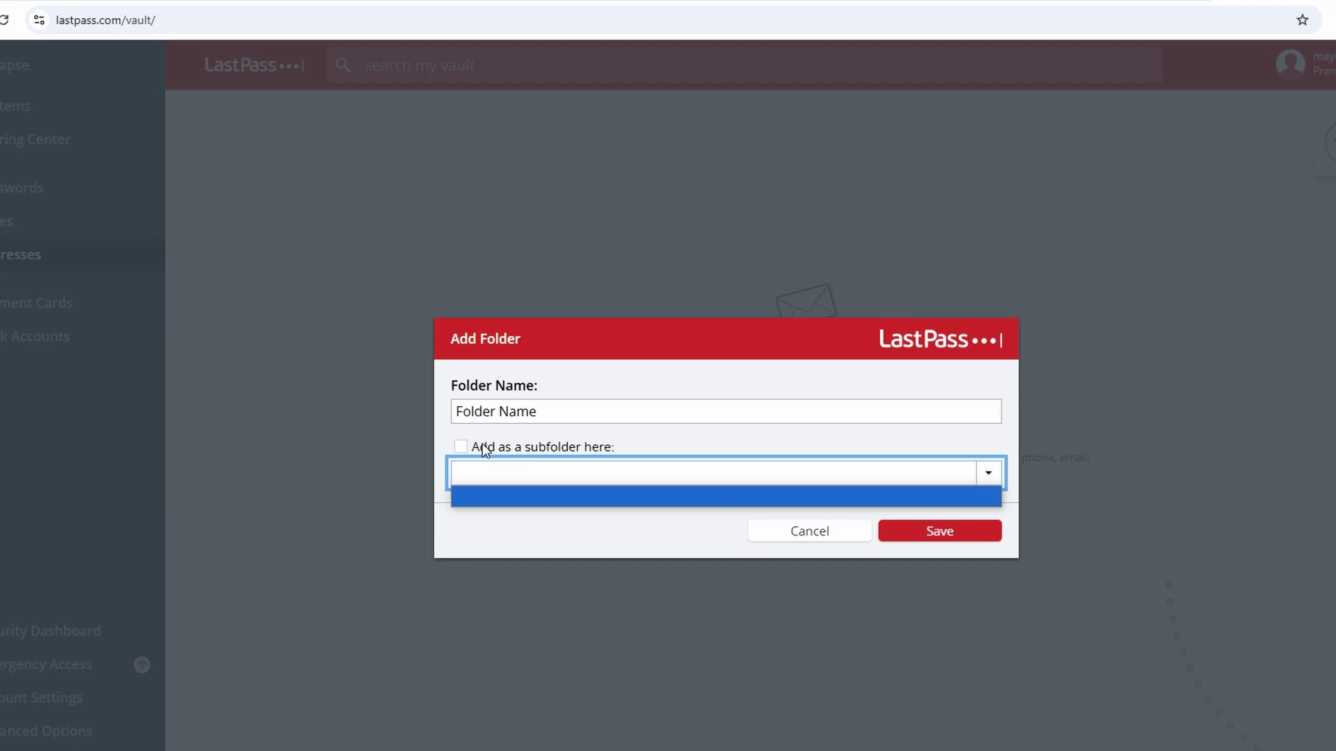
left_click(629, 437)
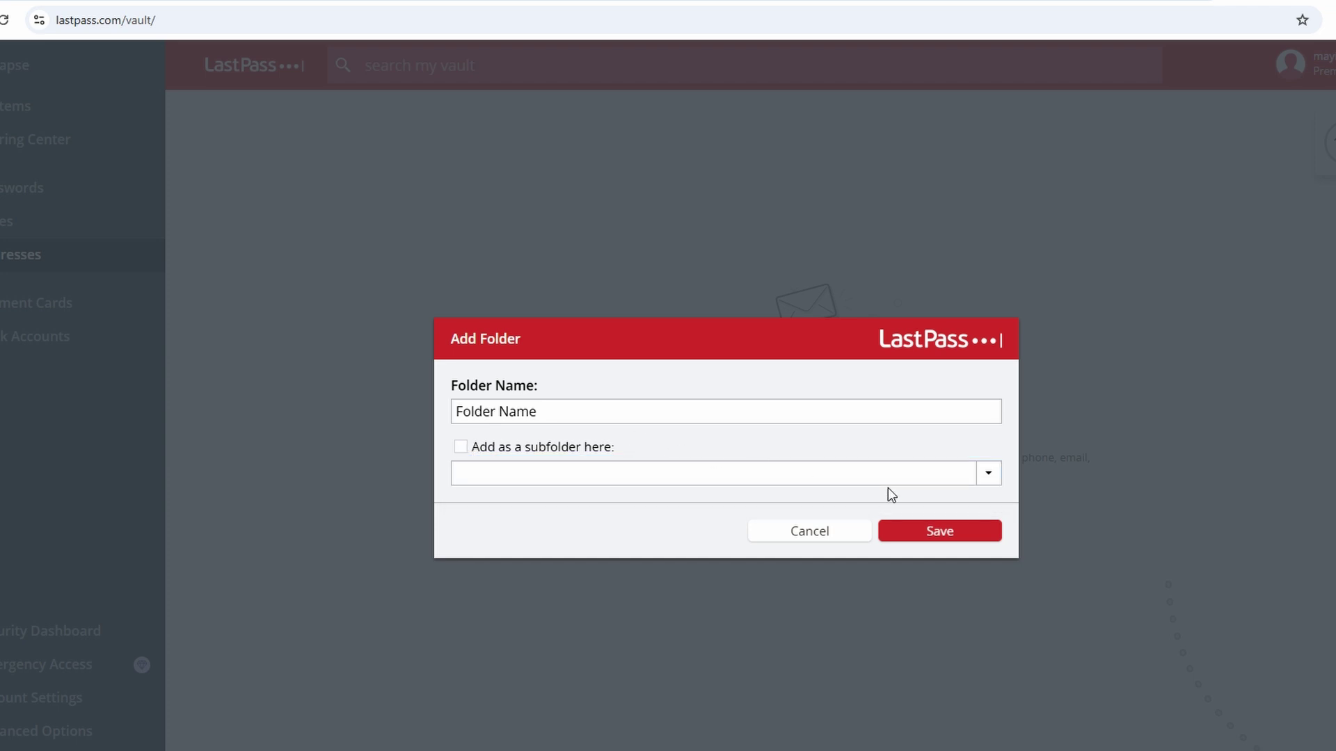
left_click(939, 535)
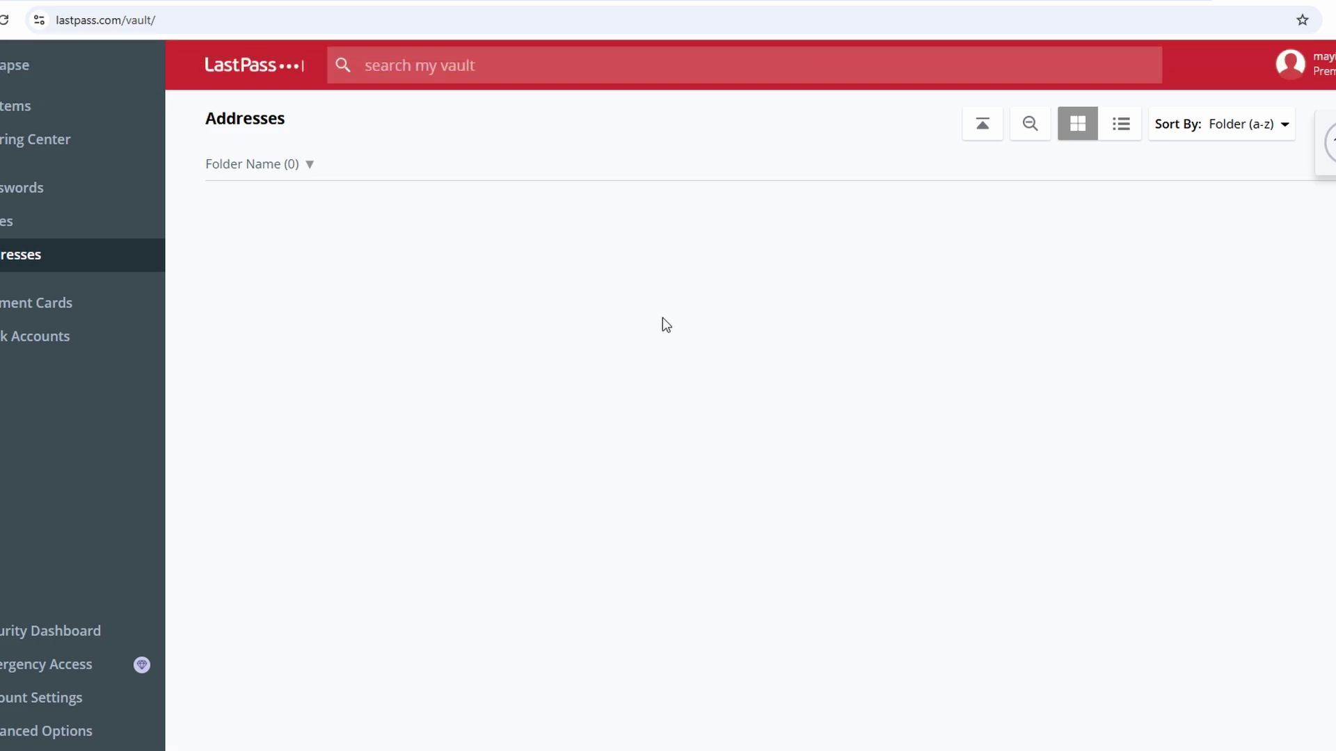
Collapse the Folder Name group and use Advanced Options to reach the Chrome password import instructions.
left_click(306, 167)
left_click(46, 731)
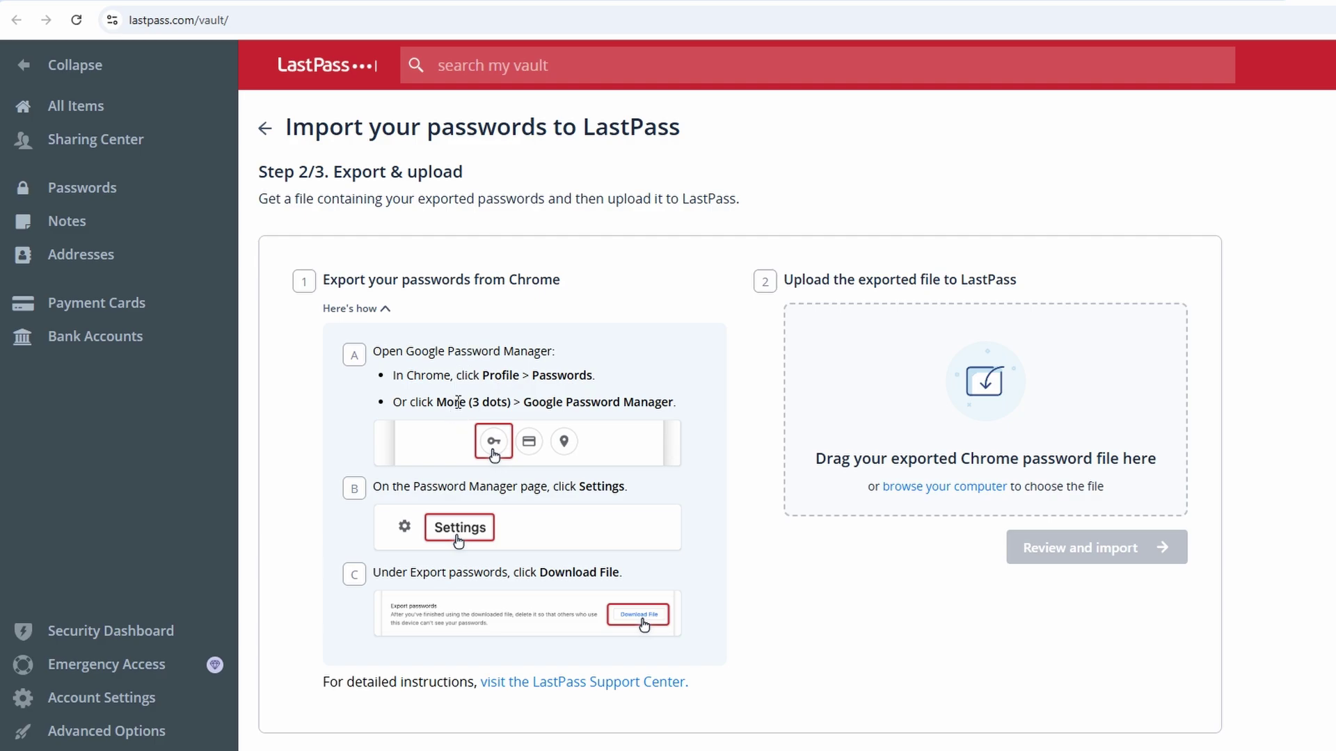
left_click_drag(481, 376, 579, 382)
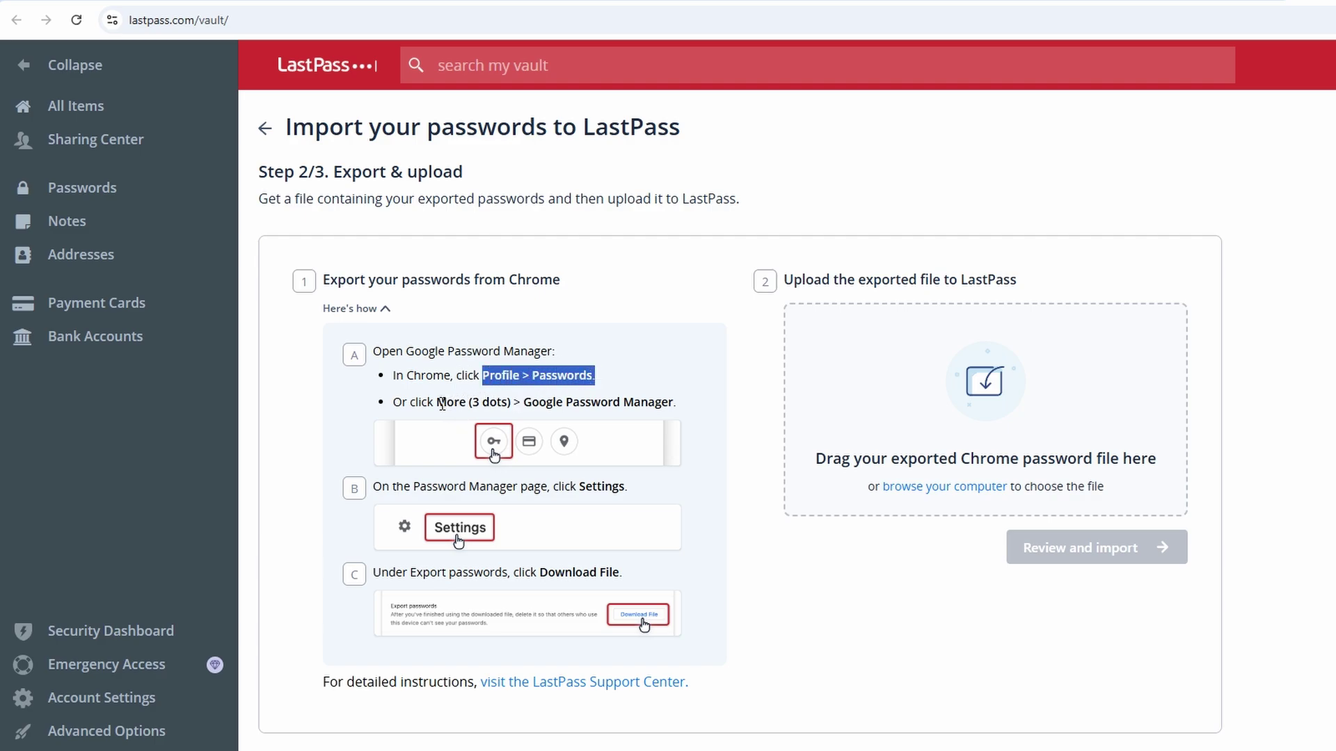
left_click_drag(393, 402, 683, 411)
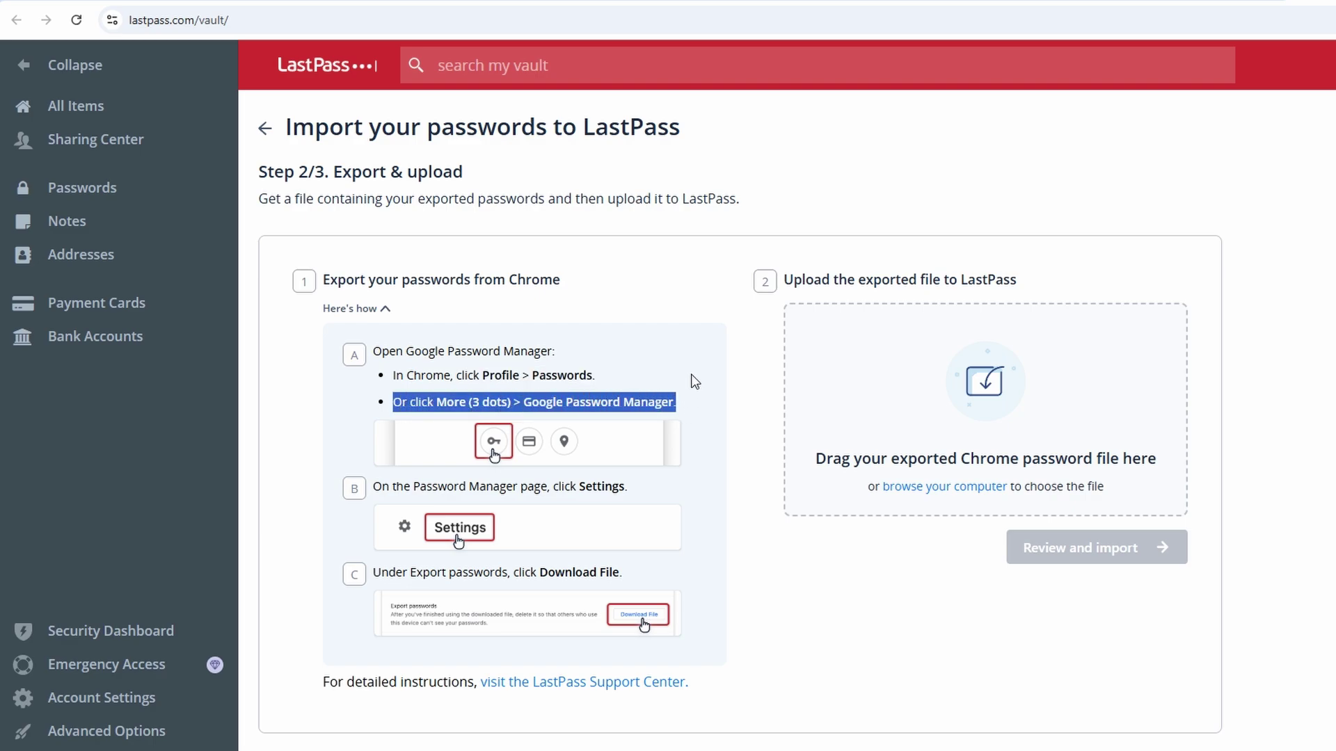
left_click(694, 381)
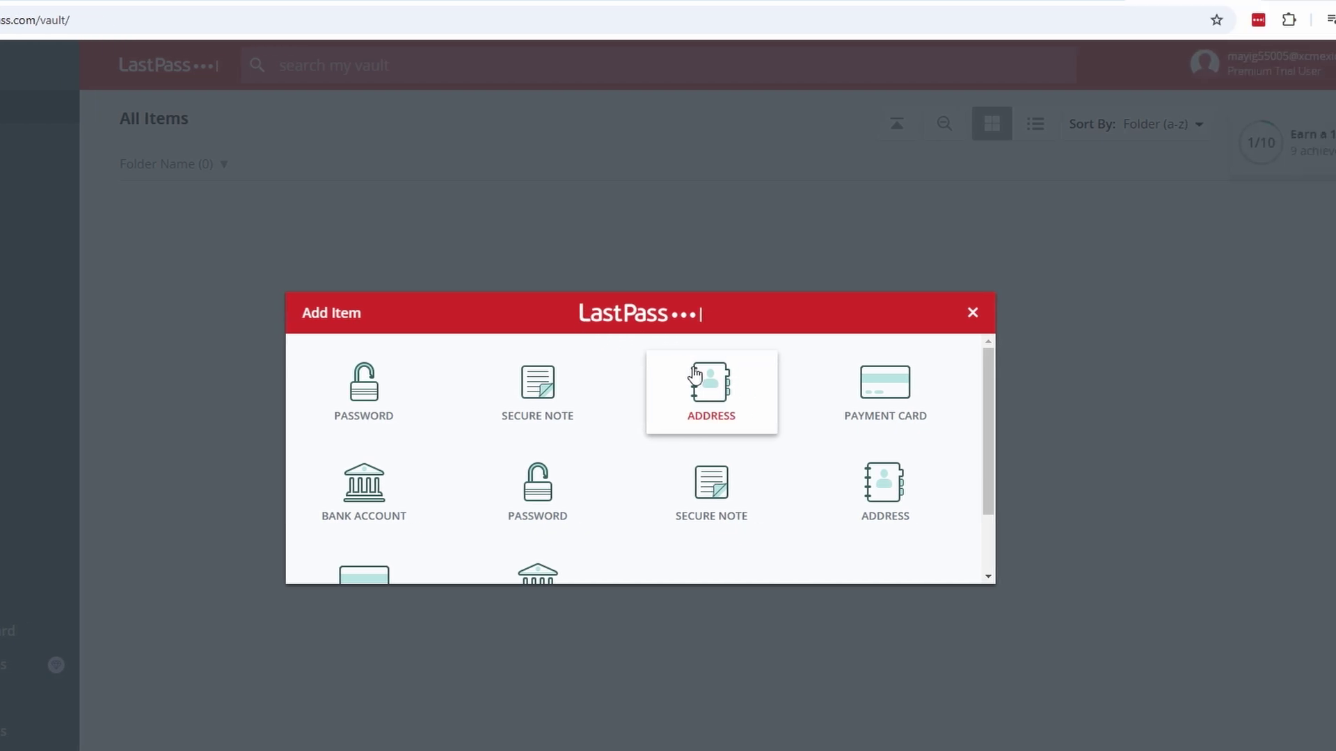
Open the LastPass extension's Generator and set the password length slider to 17.
left_click(931, 313)
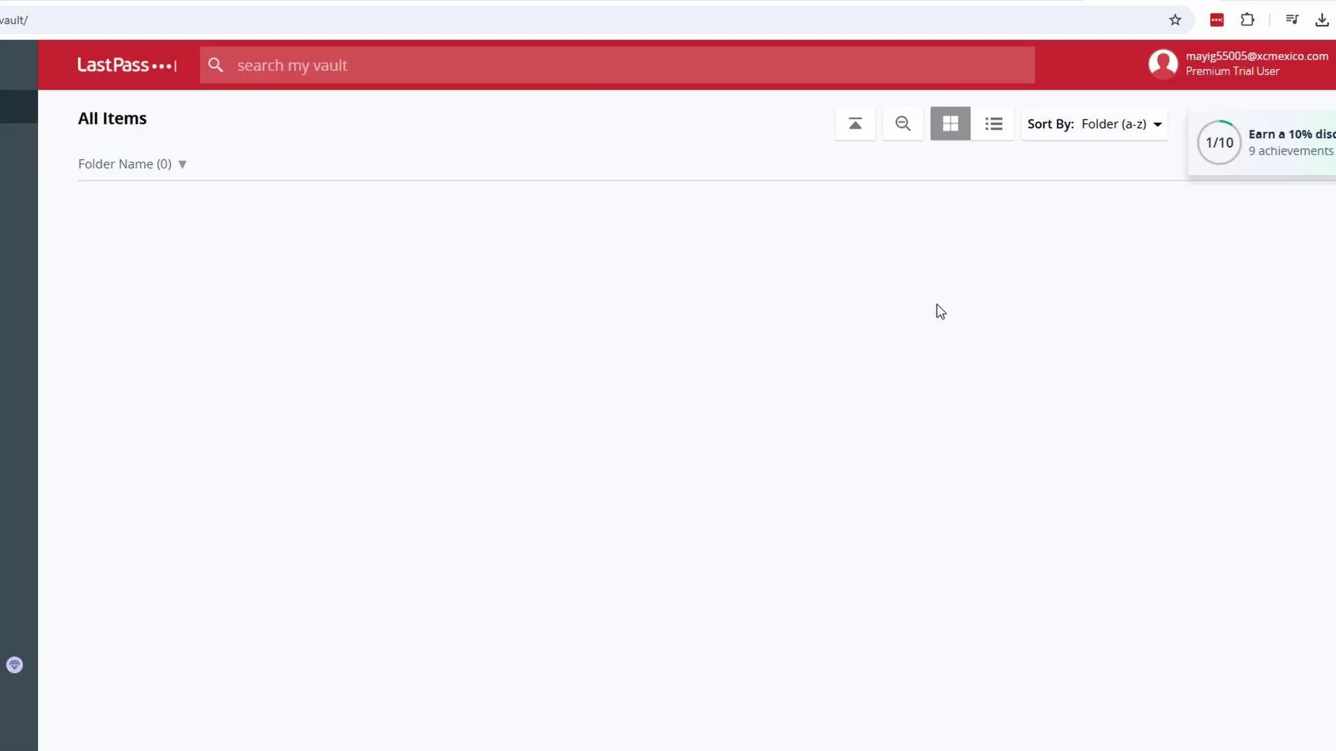
left_click(1216, 21)
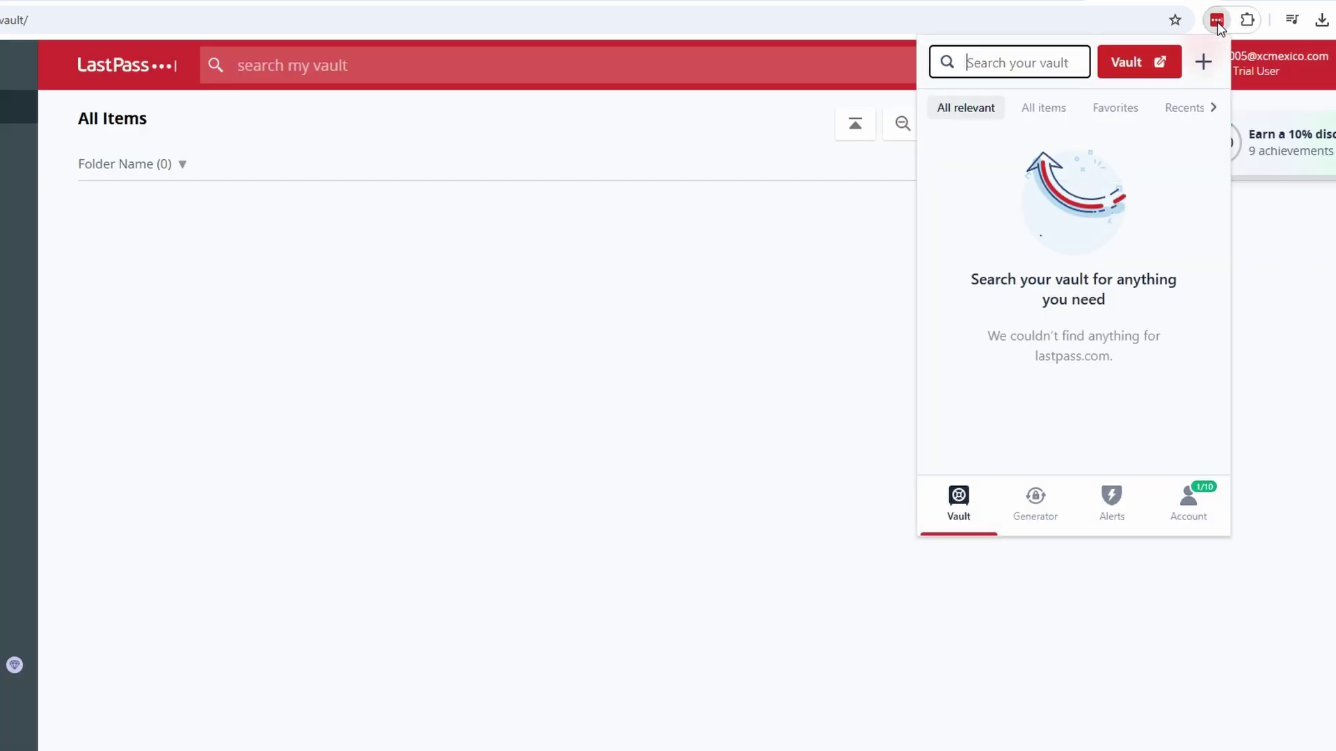
left_click(1033, 512)
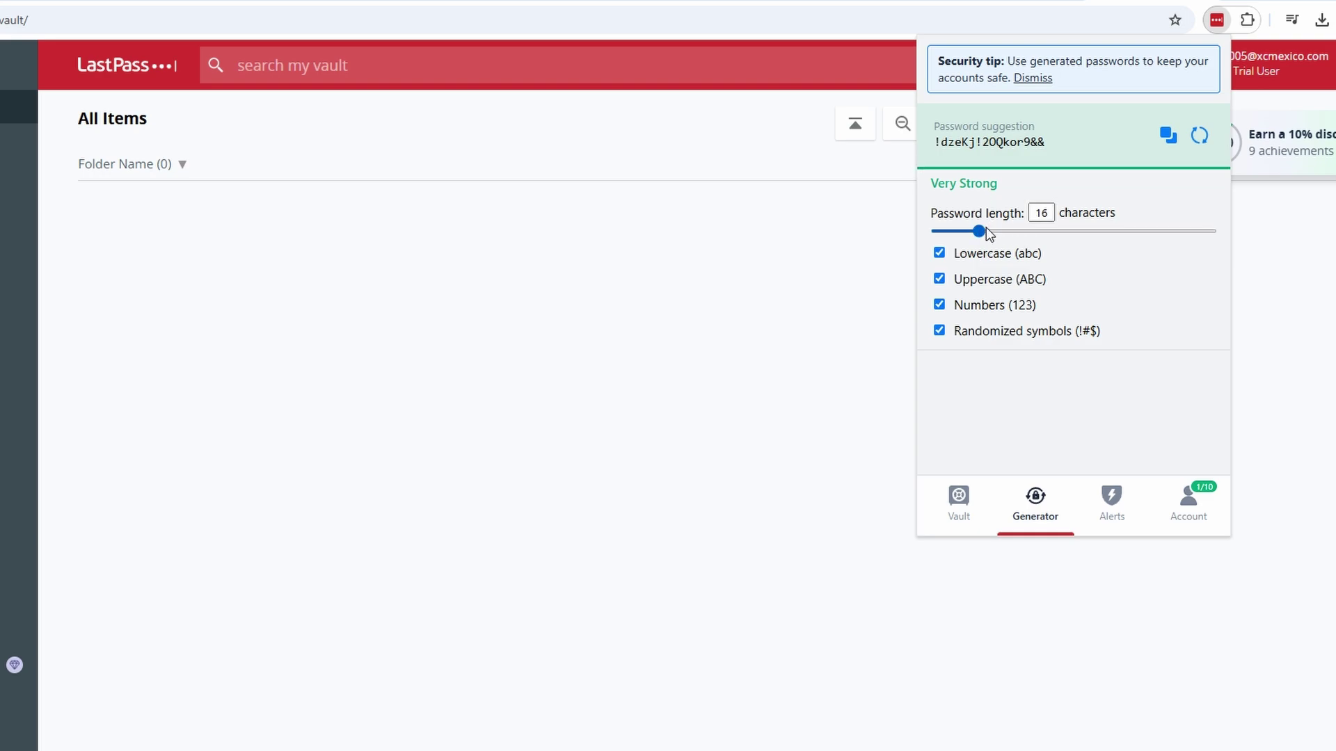
mouse_move(981, 233)
left_mouse_down()
mouse_move(1101, 242)
mouse_move(953, 235)
mouse_move(982, 232)
left_mouse_up()
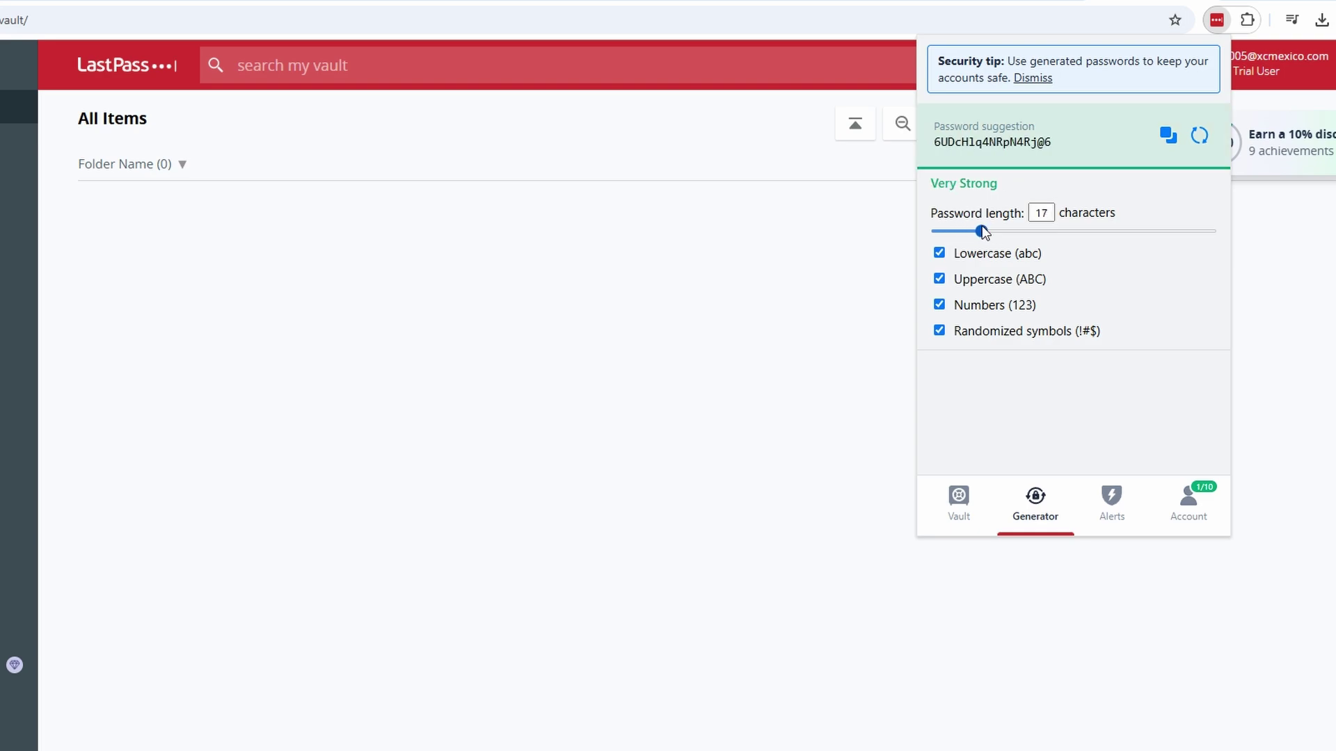
Copy the suggested password, then raise the generator length to 28 characters.
left_click(1167, 135)
left_click_drag(1000, 252, 1004, 233)
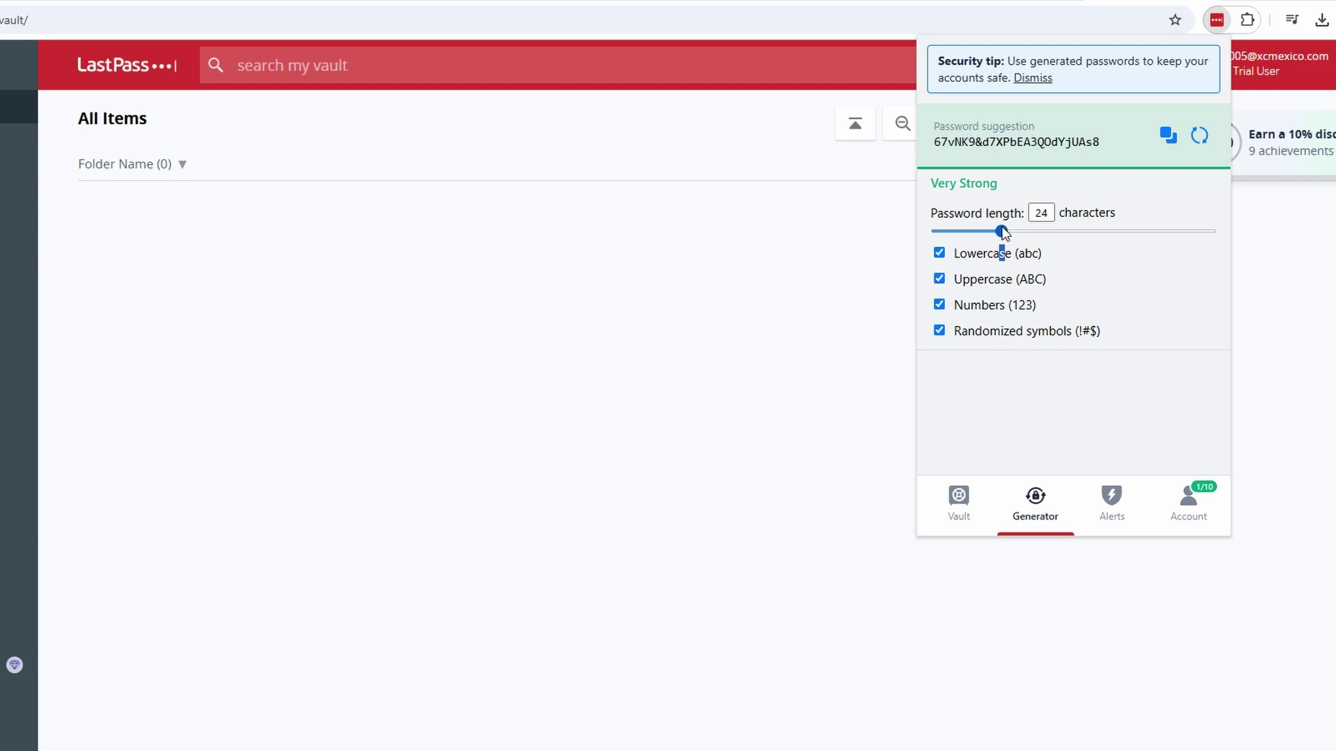
left_click_drag(1003, 233, 1014, 234)
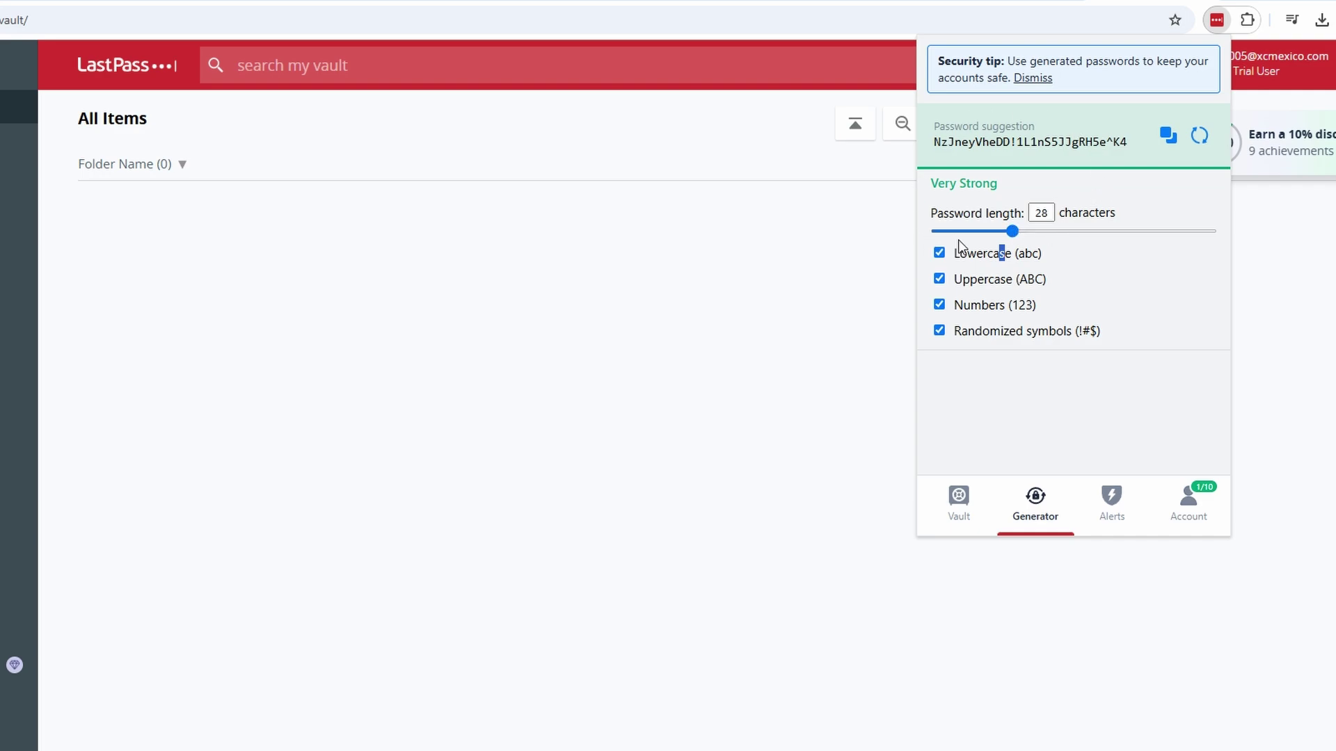
left_click(1083, 260)
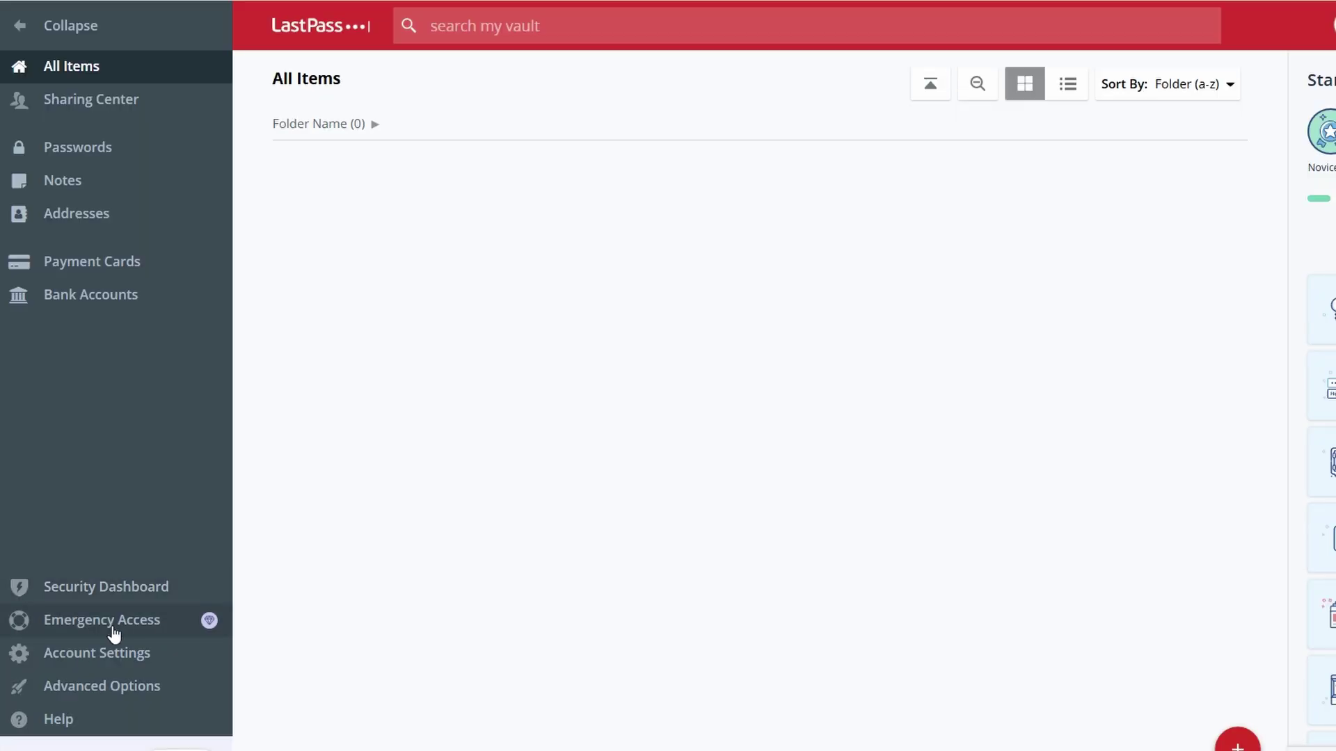
Start adding an emergency access contact from Emergency Access, with wait time set to Immediately.
left_click(114, 632)
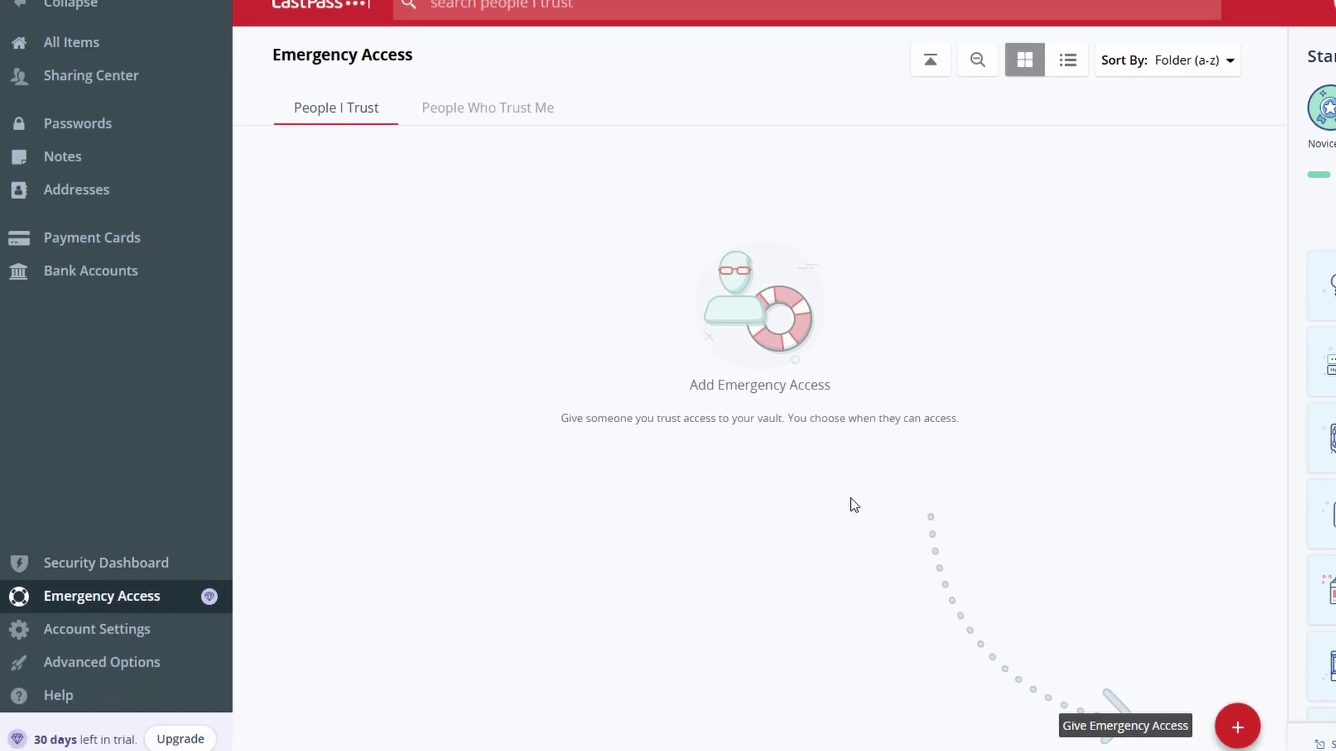
left_click(1237, 717)
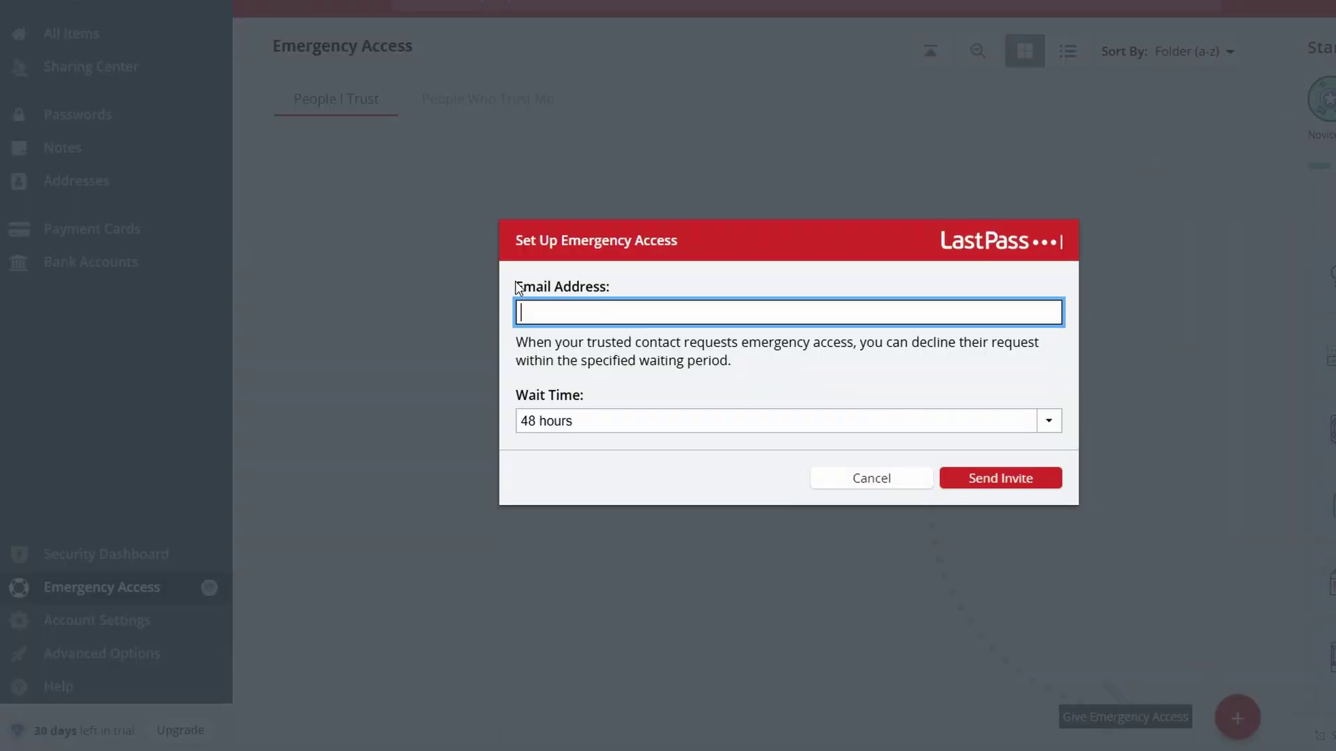
left_click_drag(517, 285, 648, 301)
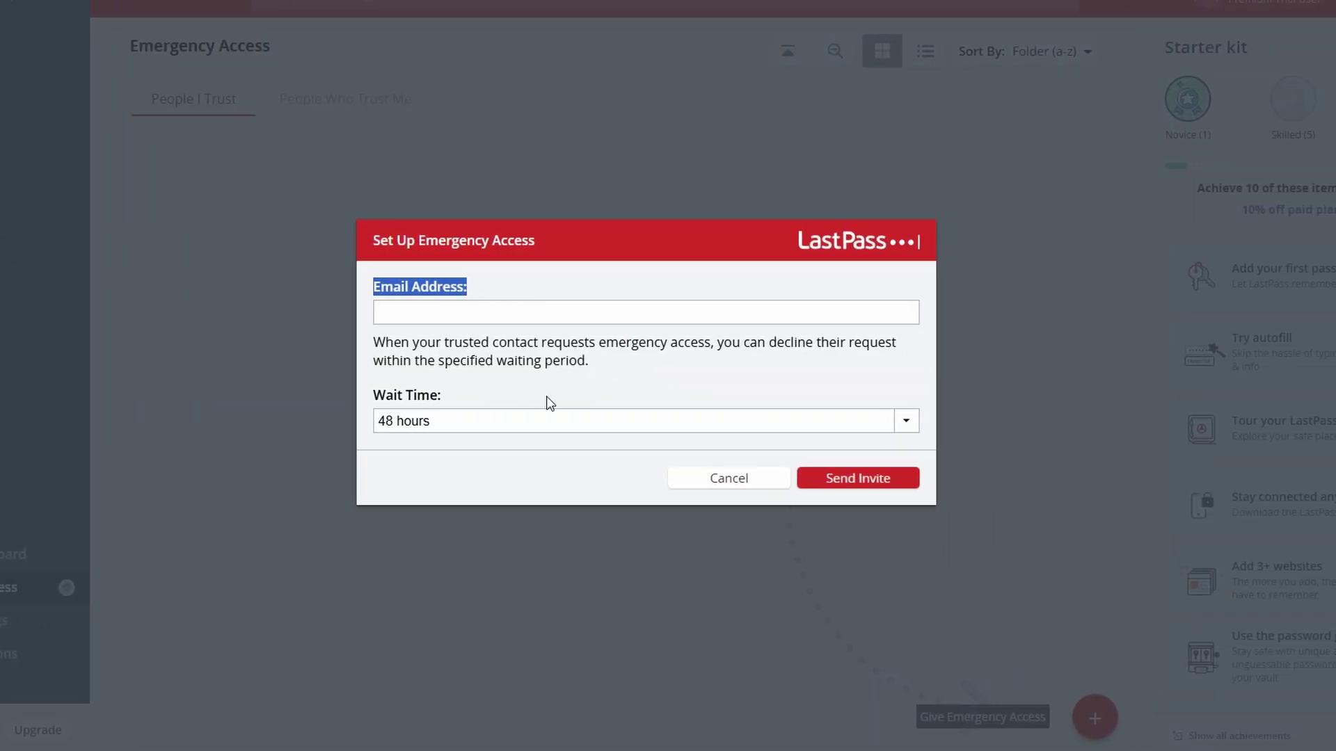
left_click(644, 426)
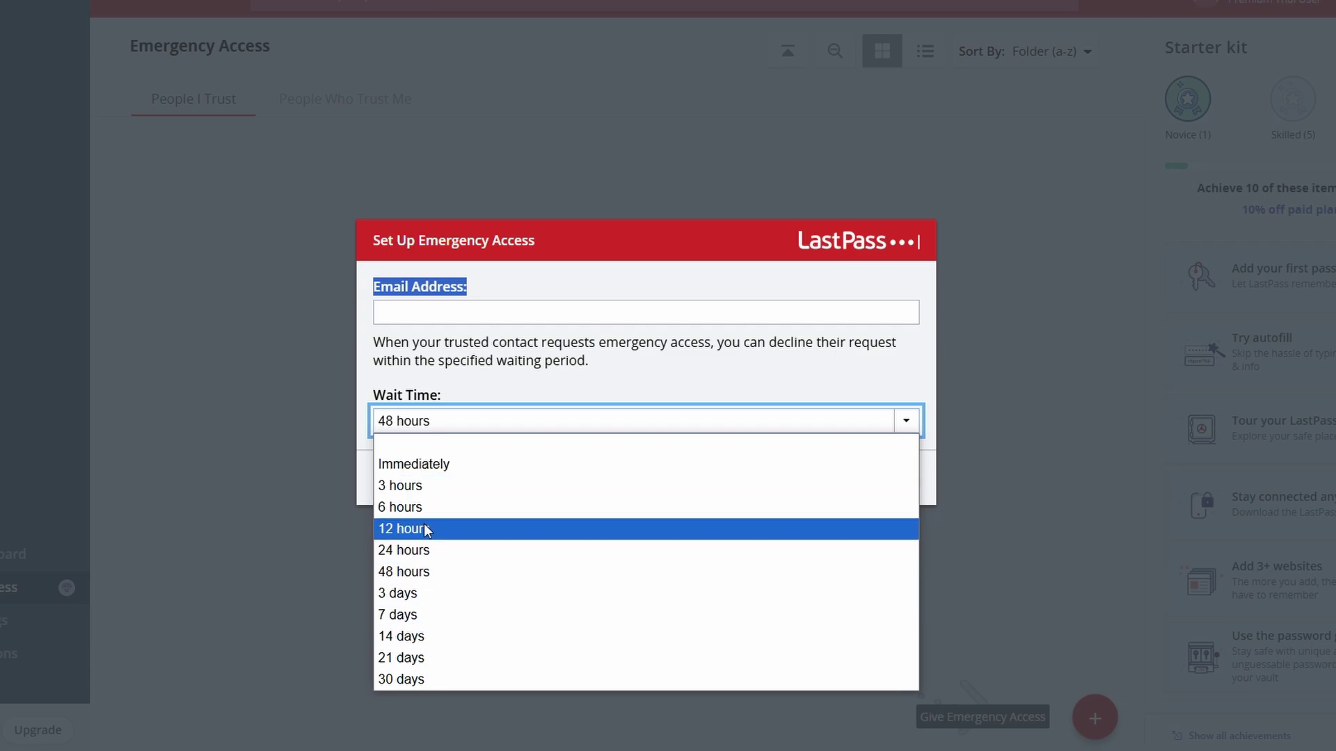
left_click(435, 487)
left_click(436, 431)
left_click(417, 462)
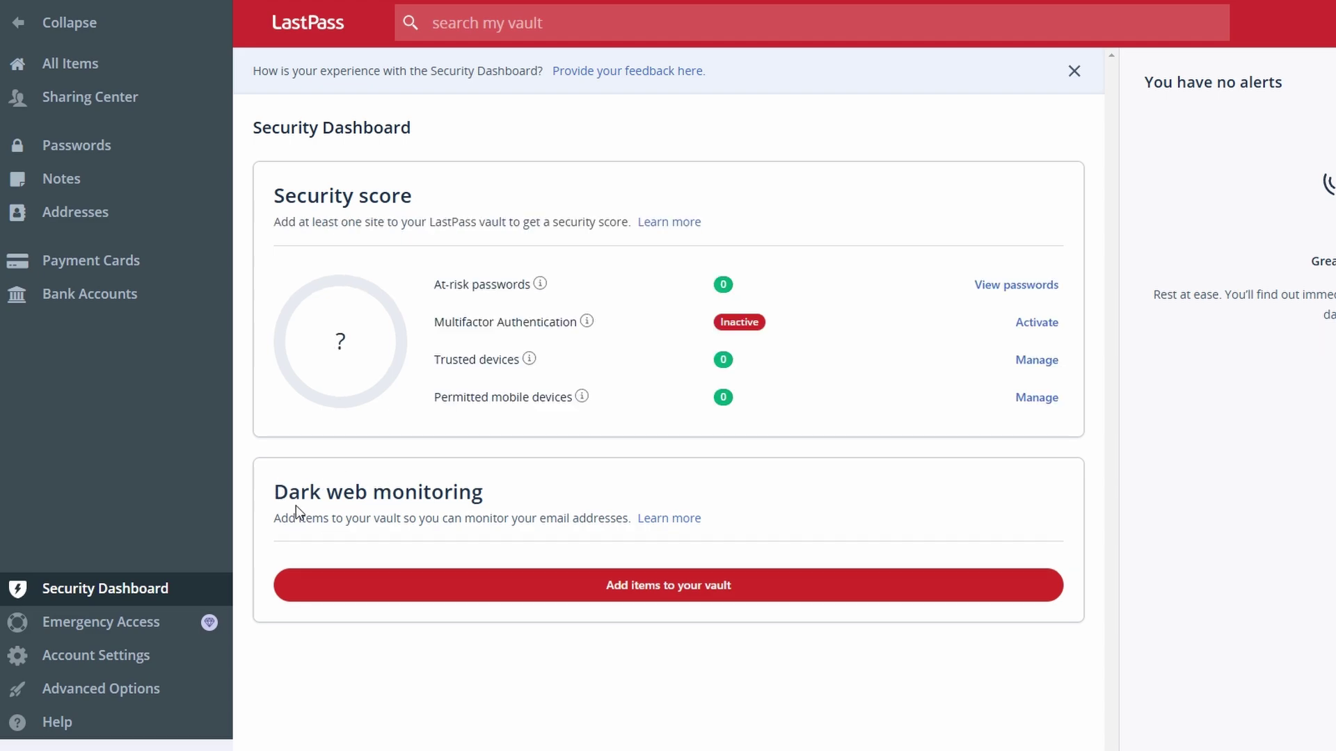
Review the Dark web monitoring section on the Security Dashboard.
left_click_drag(275, 493, 549, 507)
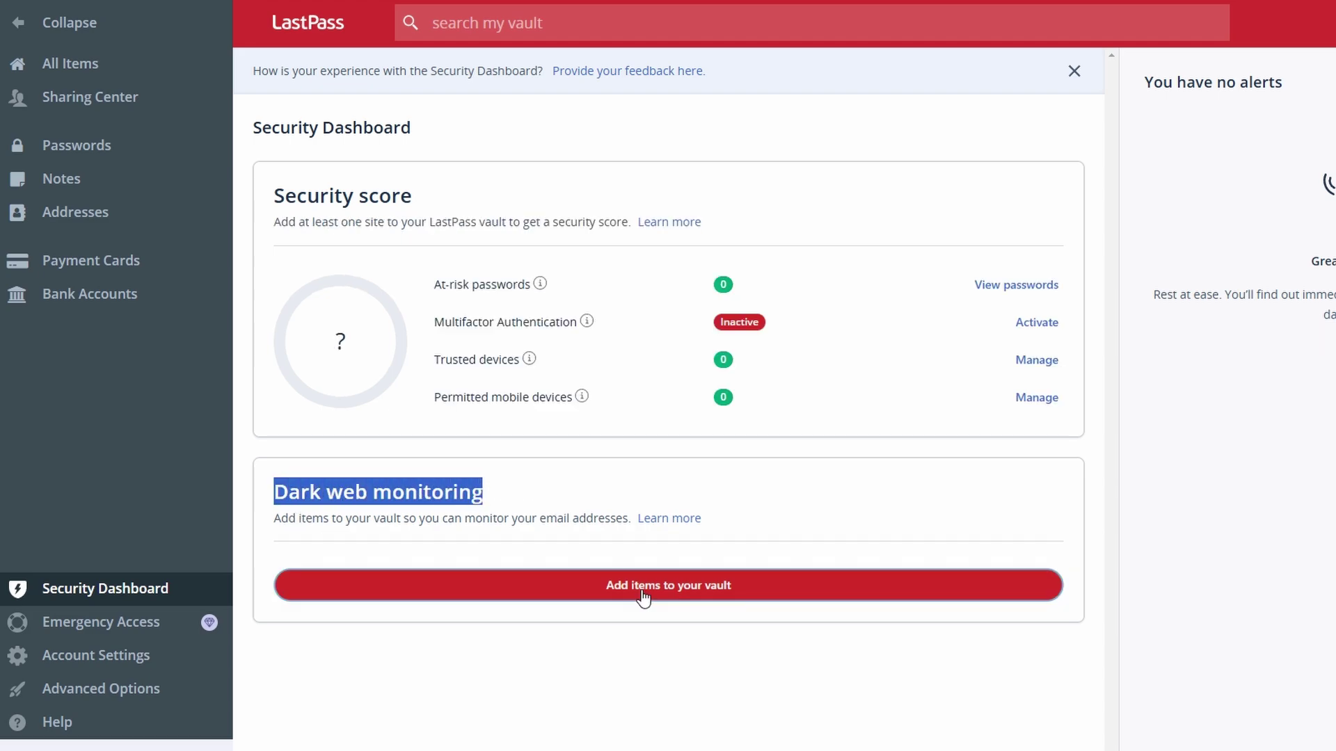